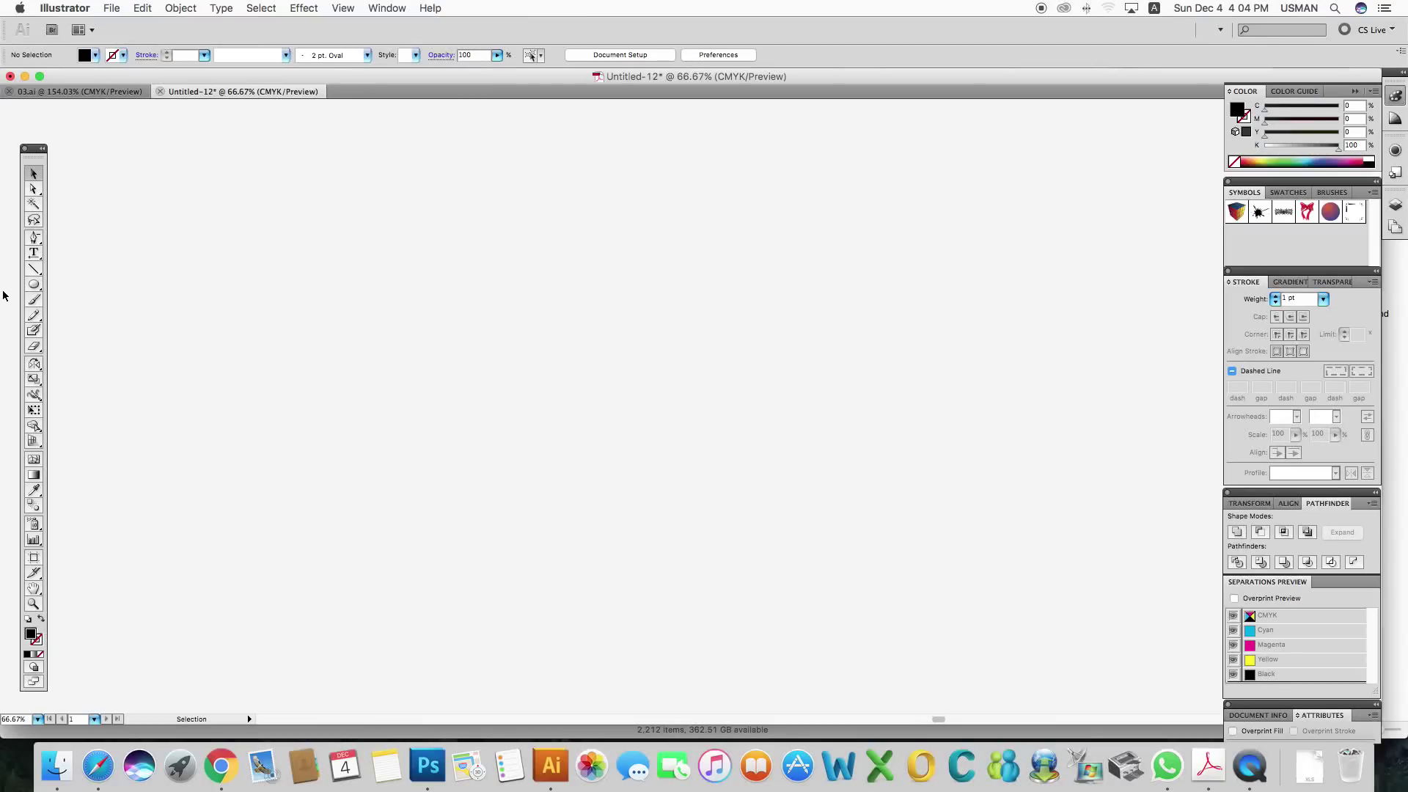
Step: Draw a rectangle near the page centre with no fill and a black 1 pt outline
left_click_drag(36, 289, 110, 289)
left_click_drag(472, 301, 606, 512)
key("v")
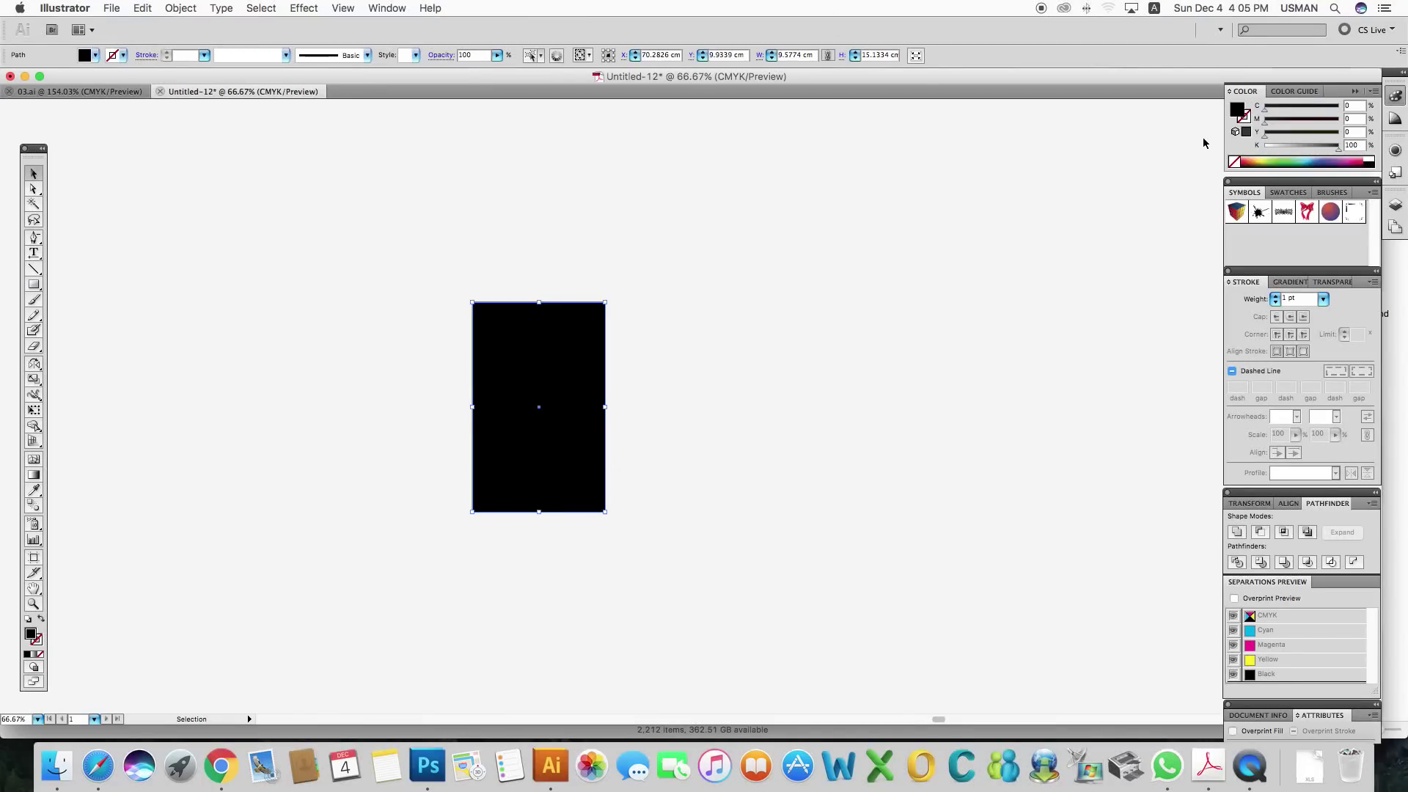
left_click(1235, 162)
left_click(1247, 118)
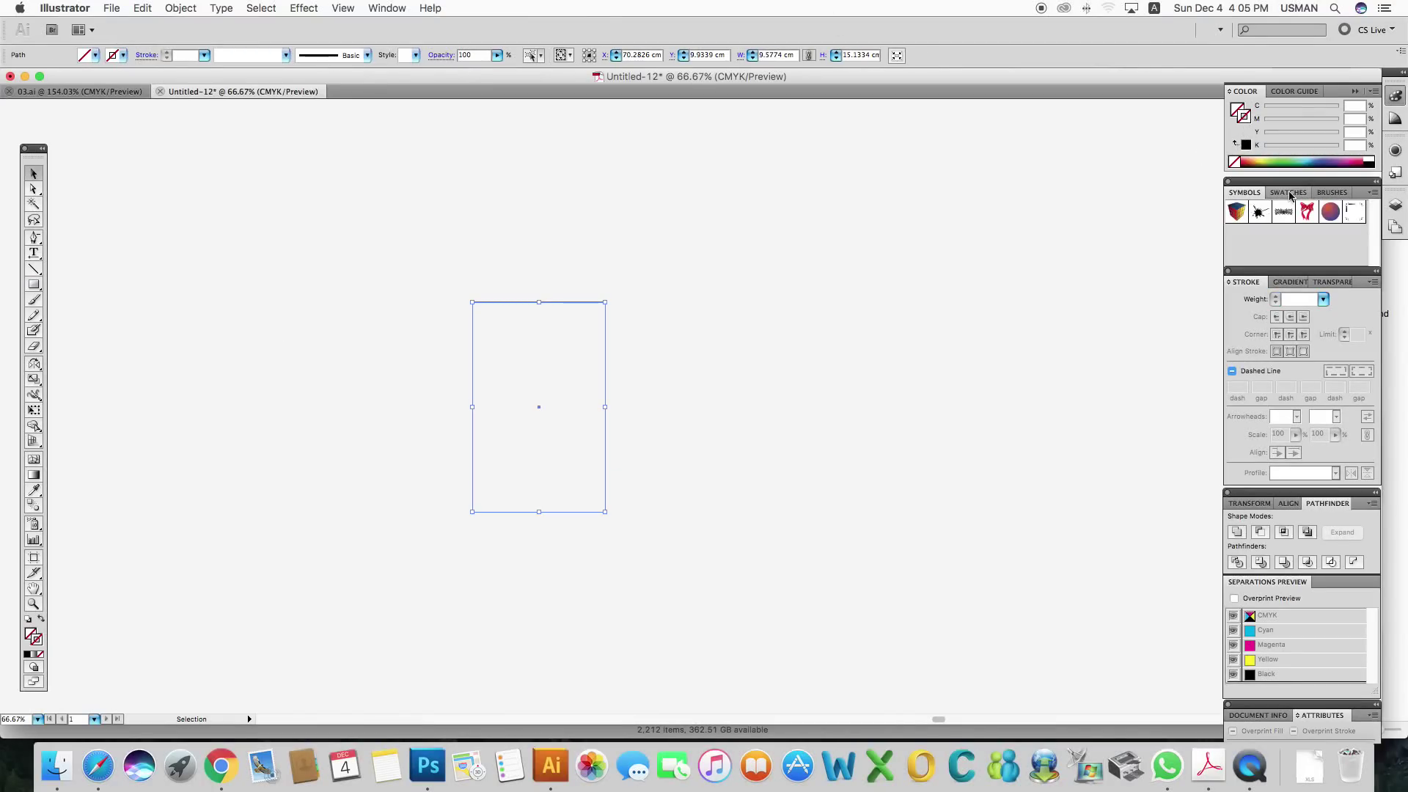
left_click(1371, 162)
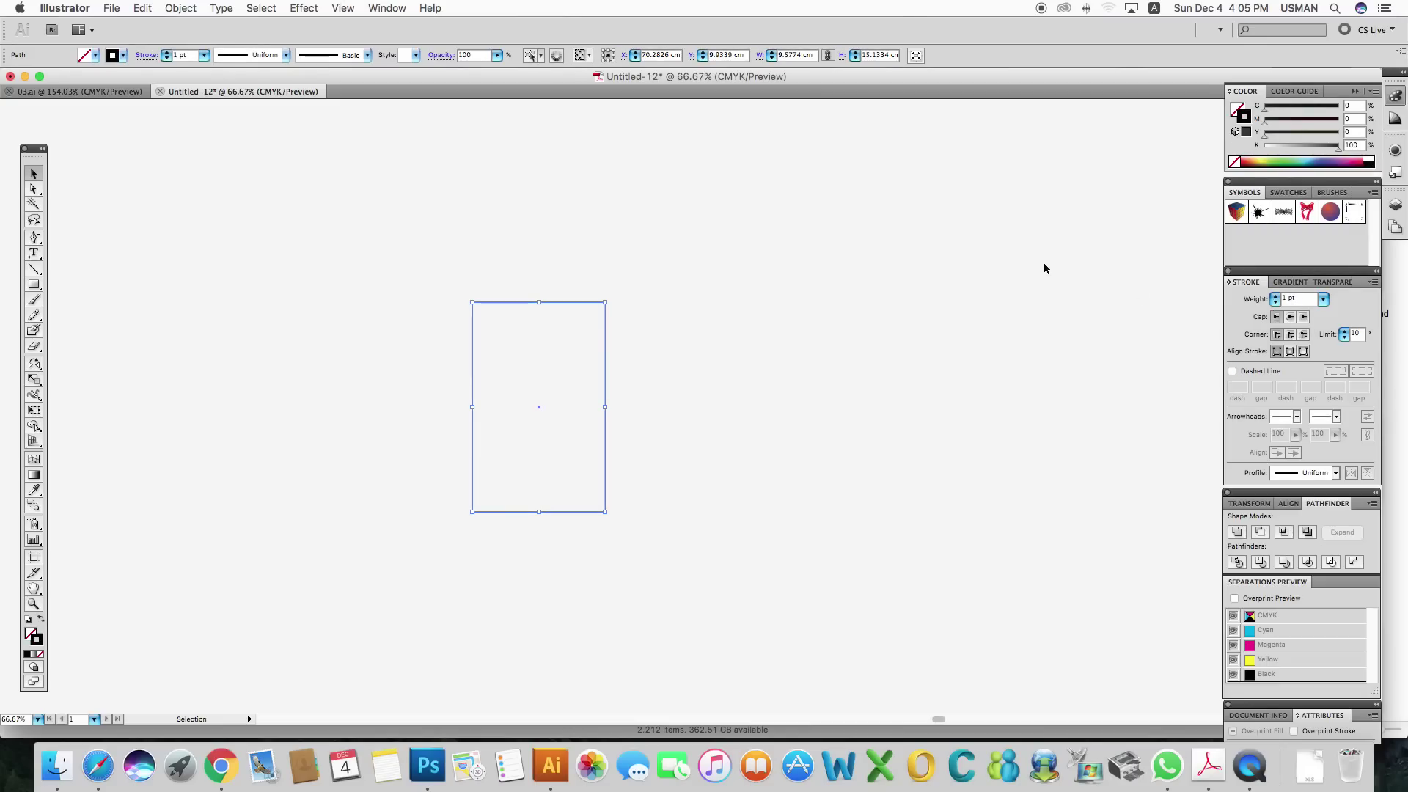
Step: Set the rectangle's width to 10 cm, leaving its height unchanged
double_click(792, 55)
type("10")
key("Return")
double_click(876, 55)
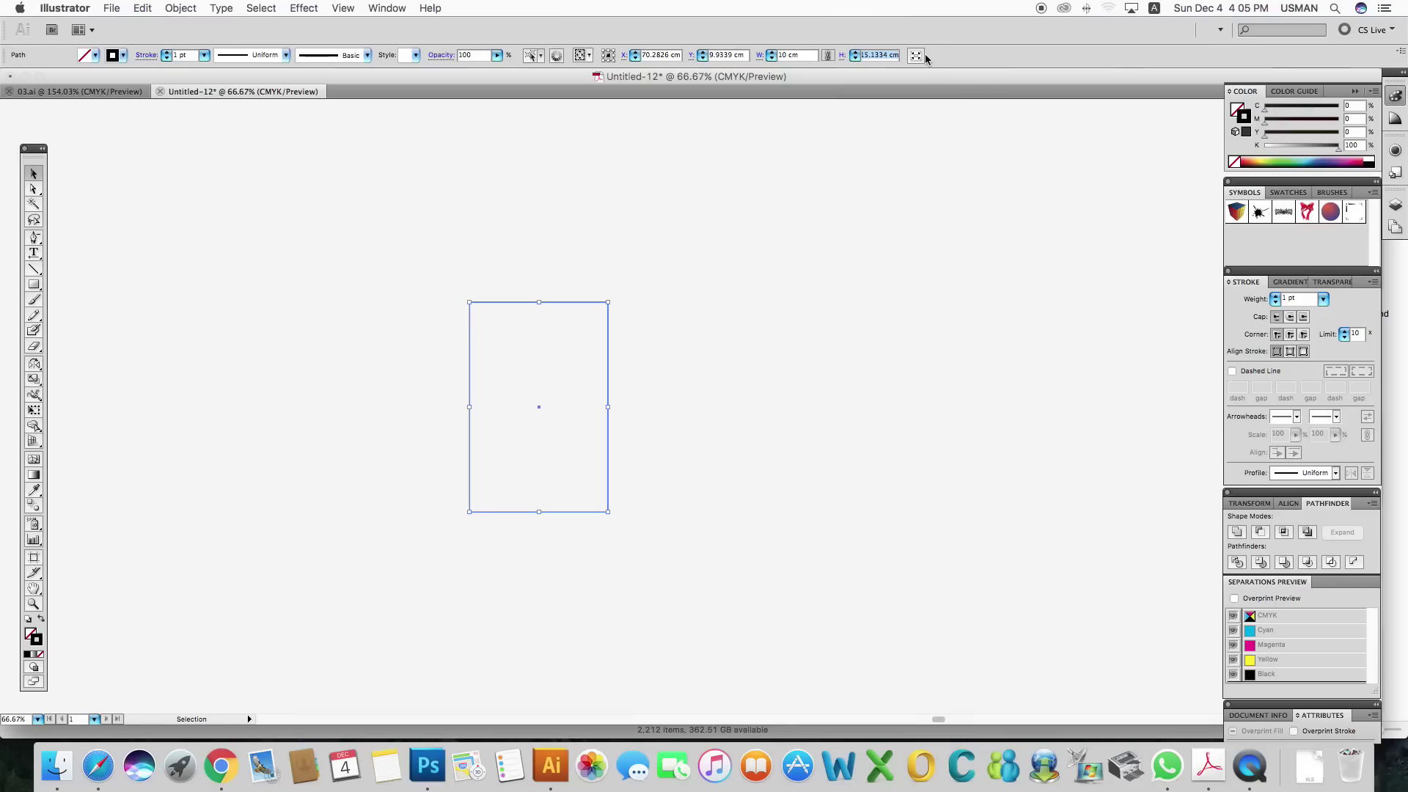
type("5")
key("Return")
key("ctrl+z")
Step: Place a copy of the rectangle to its right and make it 5 cm wide
left_click(707, 344)
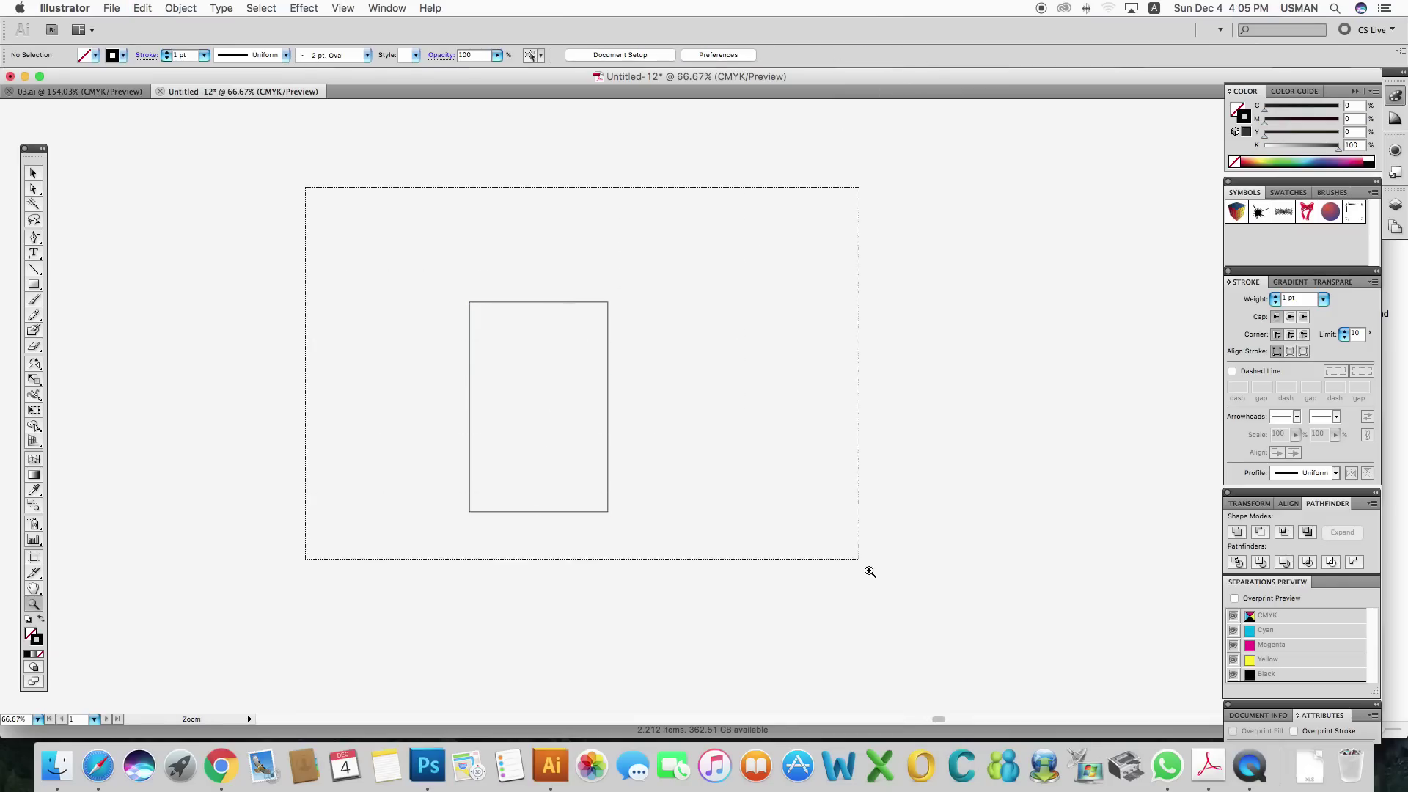
key("ctrl+equal")
mouse_move(566, 293)
left_mouse_down()
mouse_move(255, 274)
mouse_move(422, 247)
left_mouse_up()
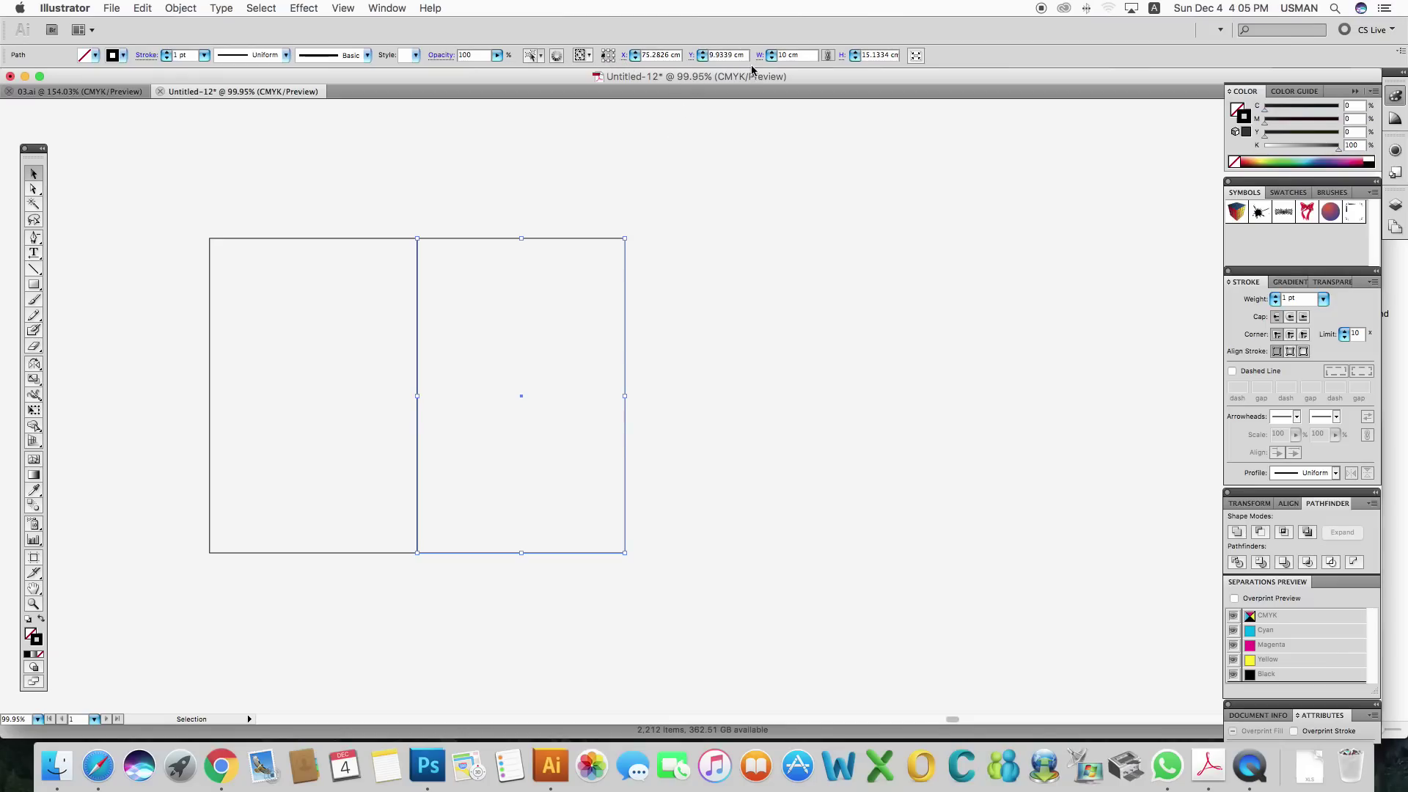
left_click(803, 57)
type("5")
key("Return")
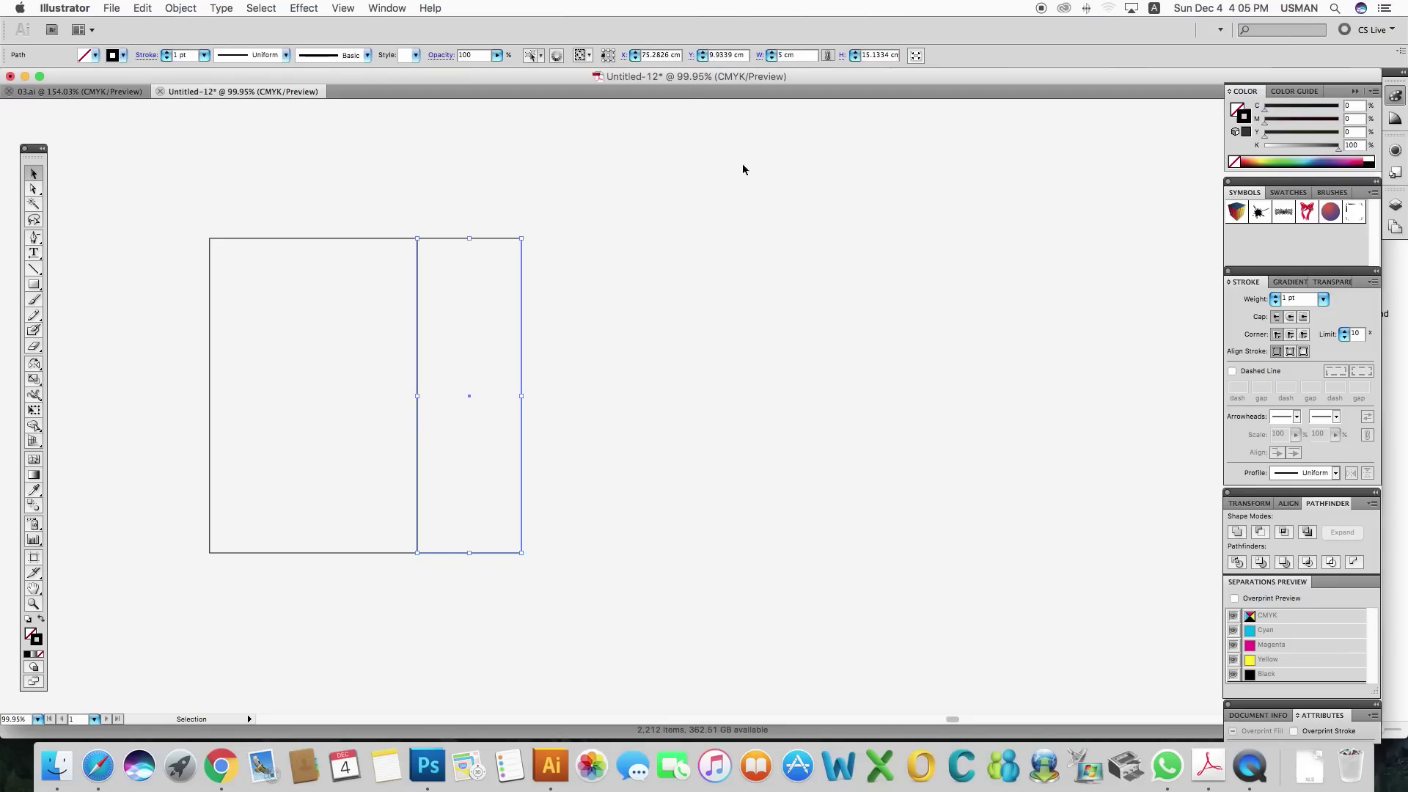
left_click(676, 242)
Step: Copy the wide and narrow panels to the right to complete a row of four
left_click_drag(212, 244, 748, 227)
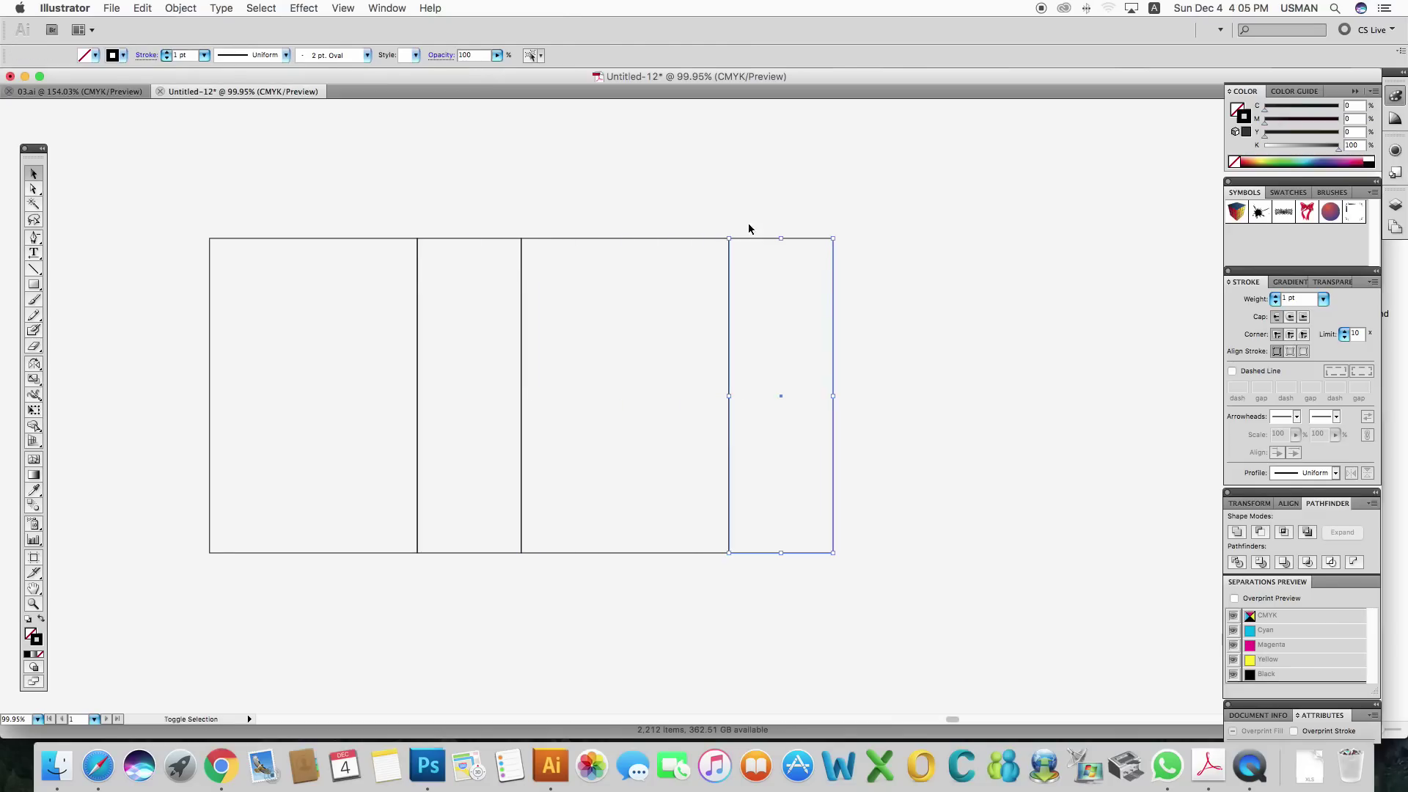
left_click(733, 224)
scroll(664, 217, "up", 2)
key("super+minus")
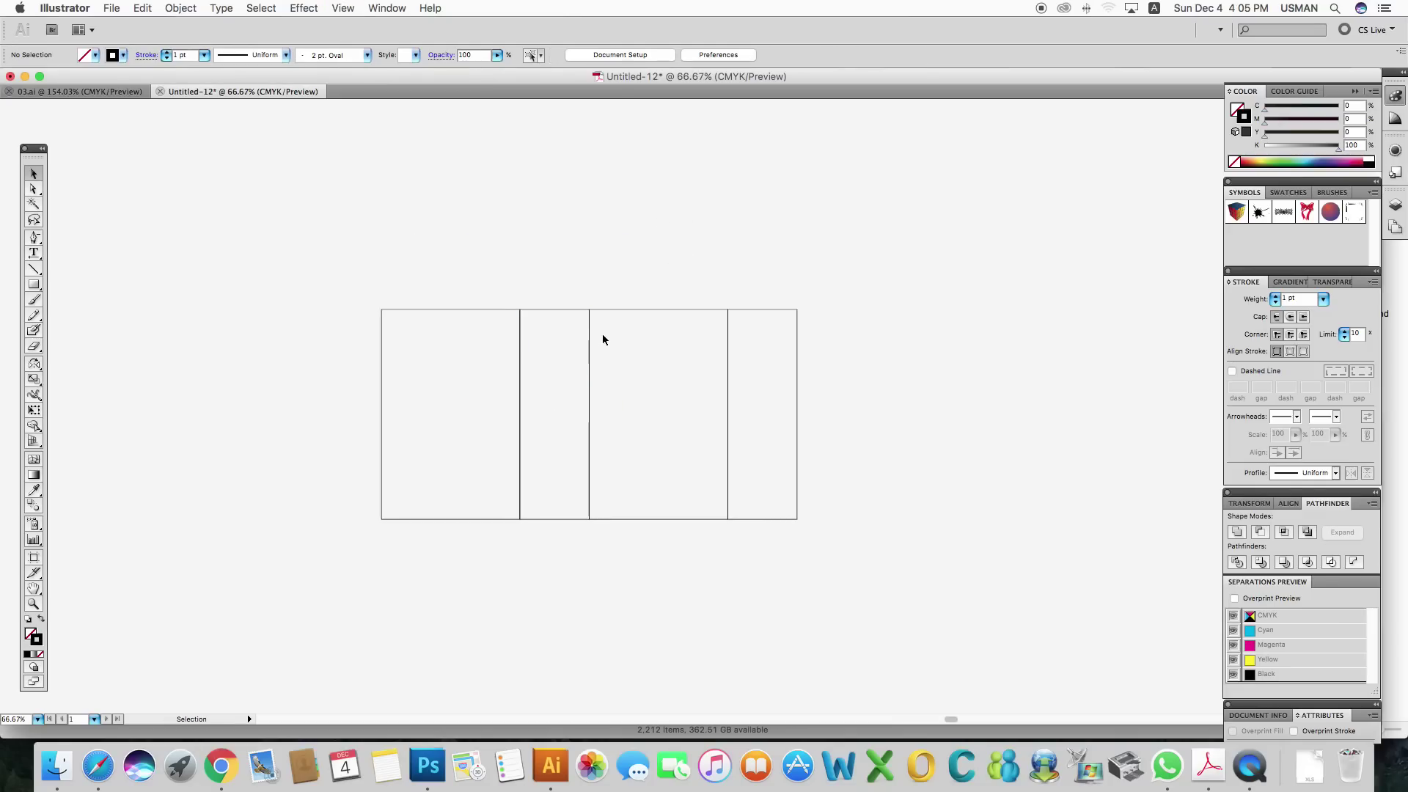
Step: Copy a narrow panel to the left end and make it 1.5 cm wide
left_click_drag(563, 312, 356, 312)
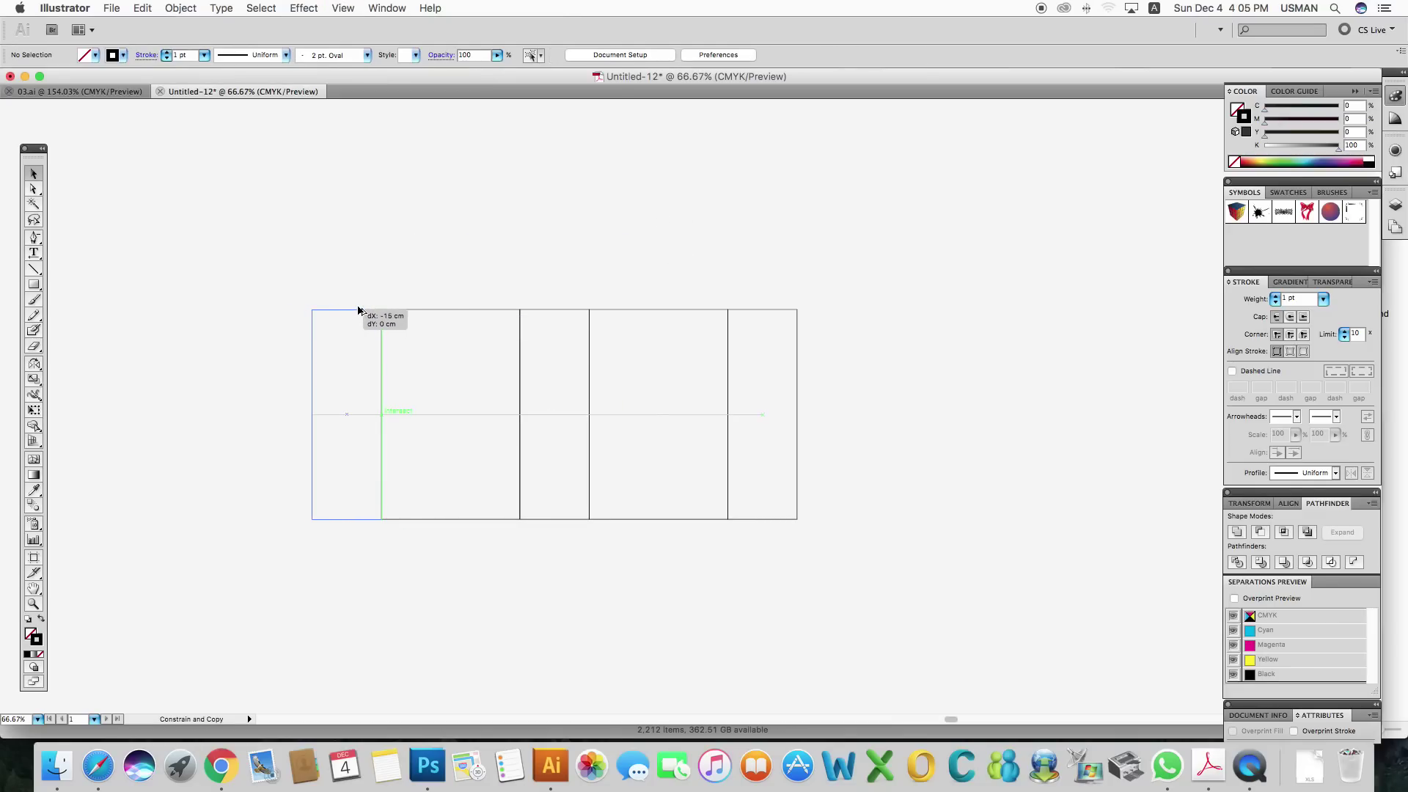
left_click(612, 55)
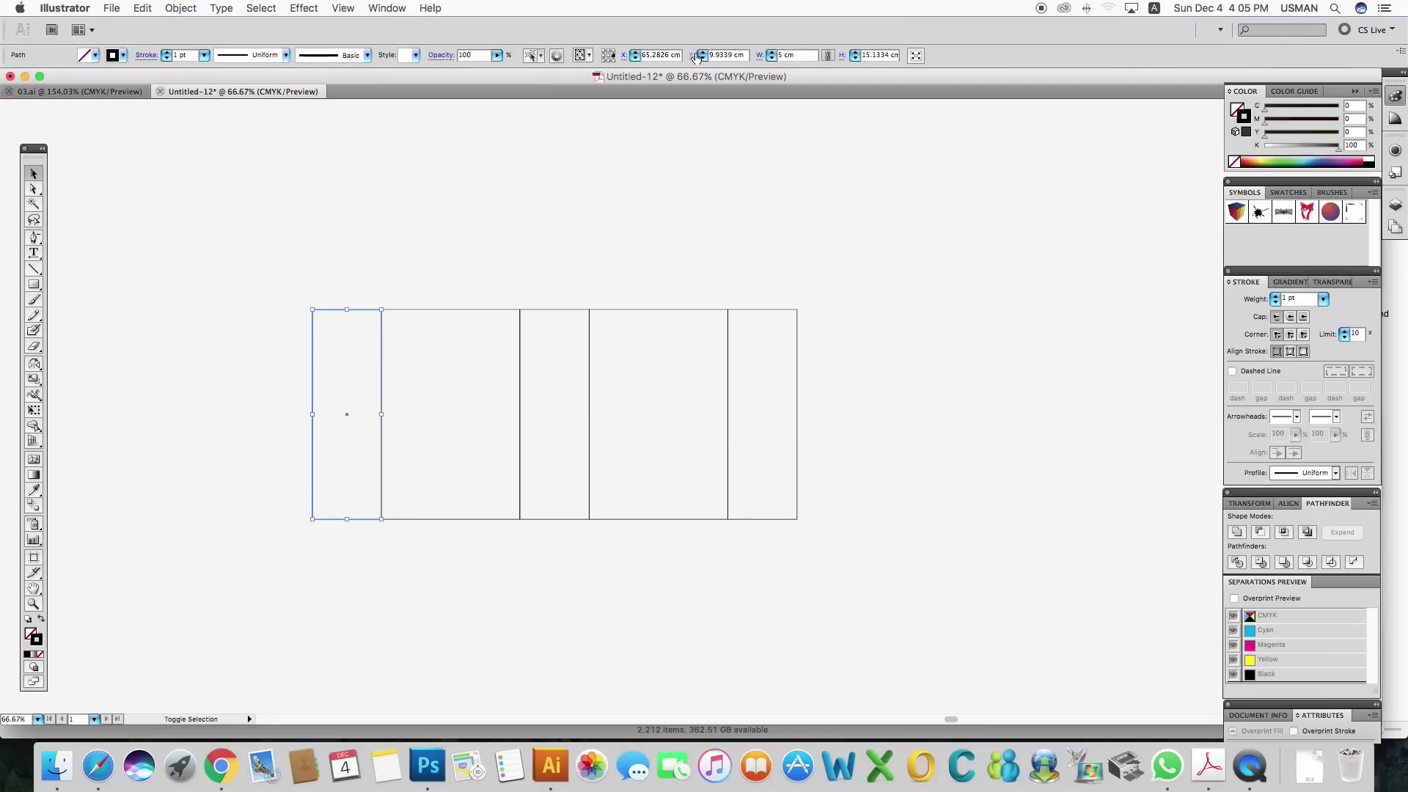
left_click(809, 58)
type("1")
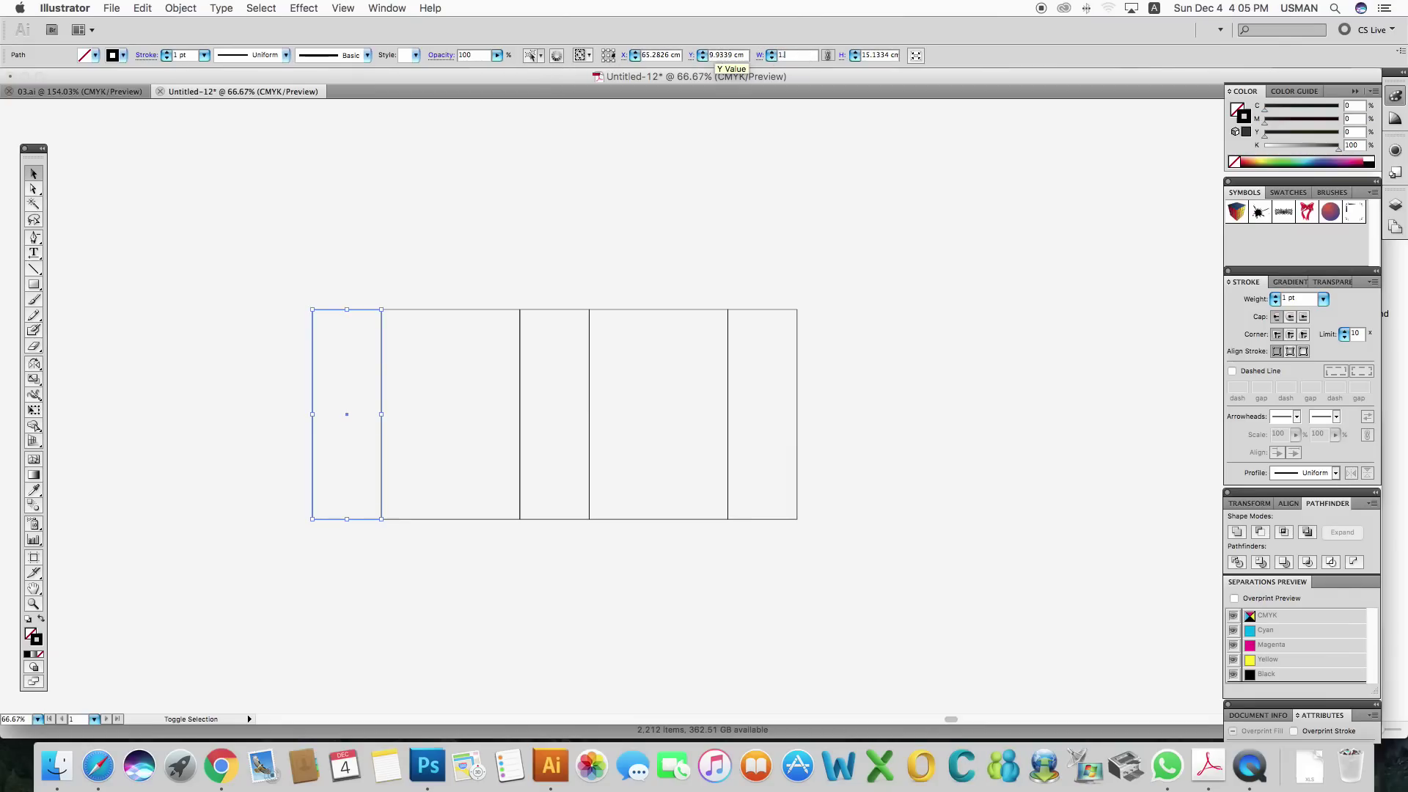
type(".5")
key("Return")
Step: Zoom in on the panels and set the keyboard increment to 1 cm in Preferences
left_click(553, 254)
key("z")
mouse_move(262, 198)
left_mouse_down()
mouse_move(844, 525)
mouse_move(789, 573)
left_mouse_up()
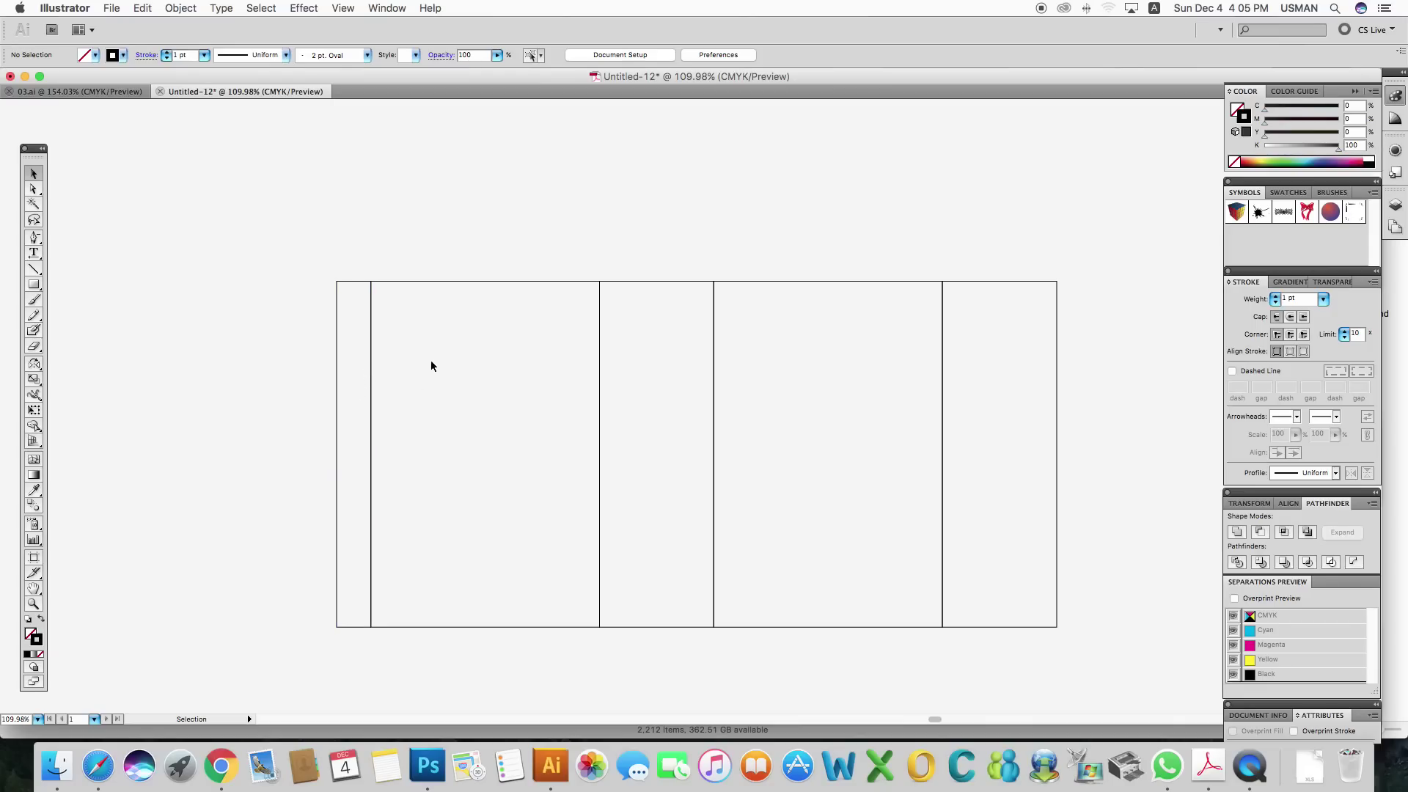
left_click(736, 57)
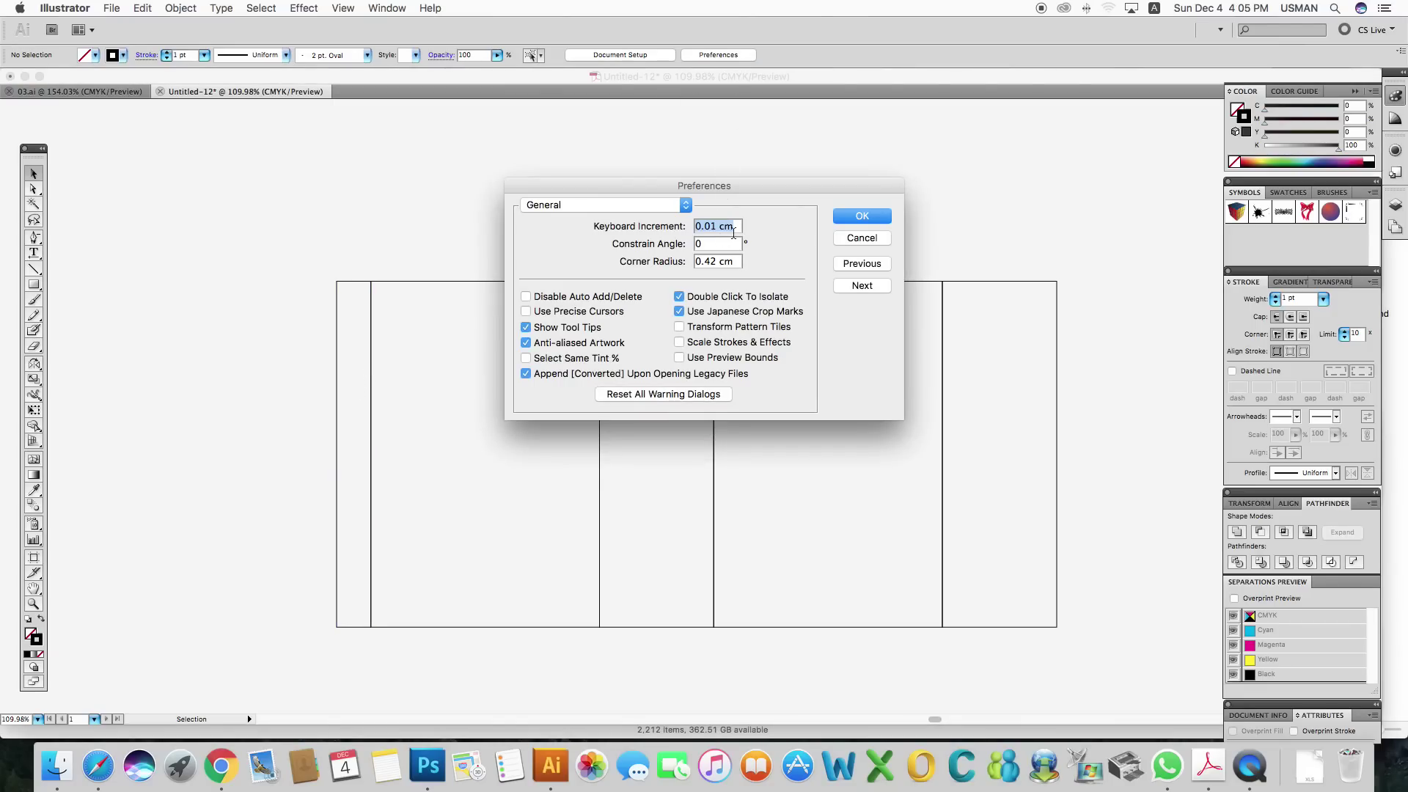
type("1")
left_click(847, 218)
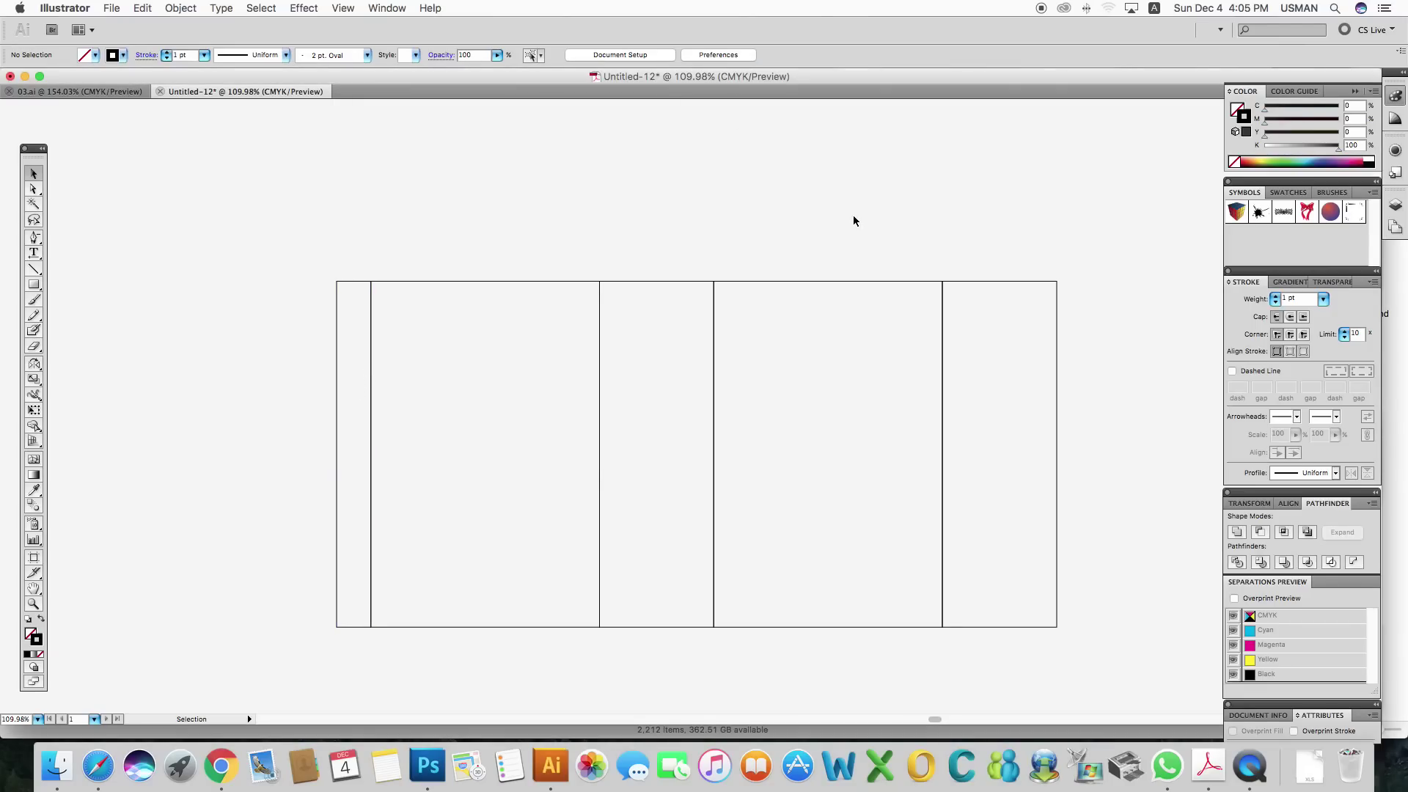
Step: Nudge the flap's top-left corner down and bottom-left corner up by 1 cm
left_click(37, 177)
left_click(33, 191)
left_click(338, 283)
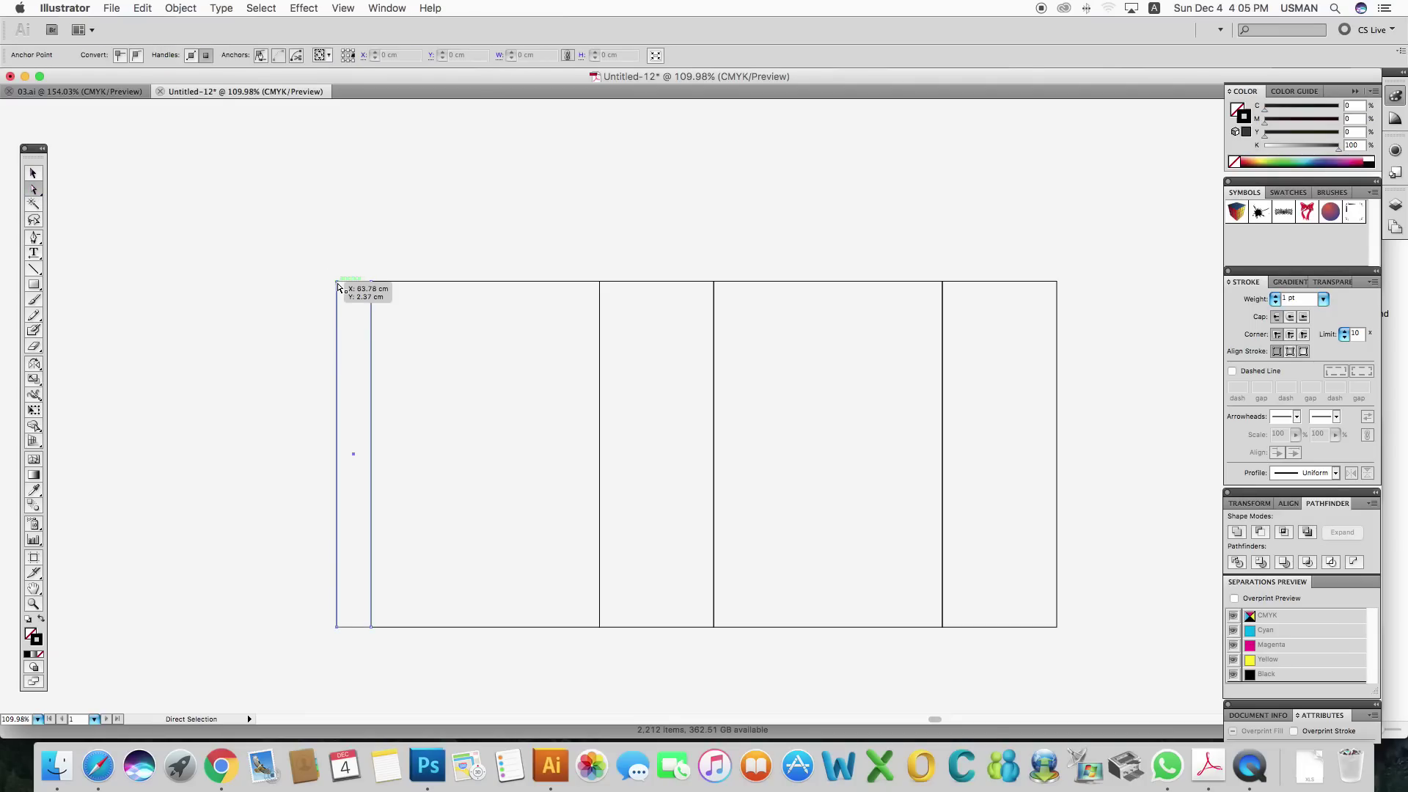
key("Down")
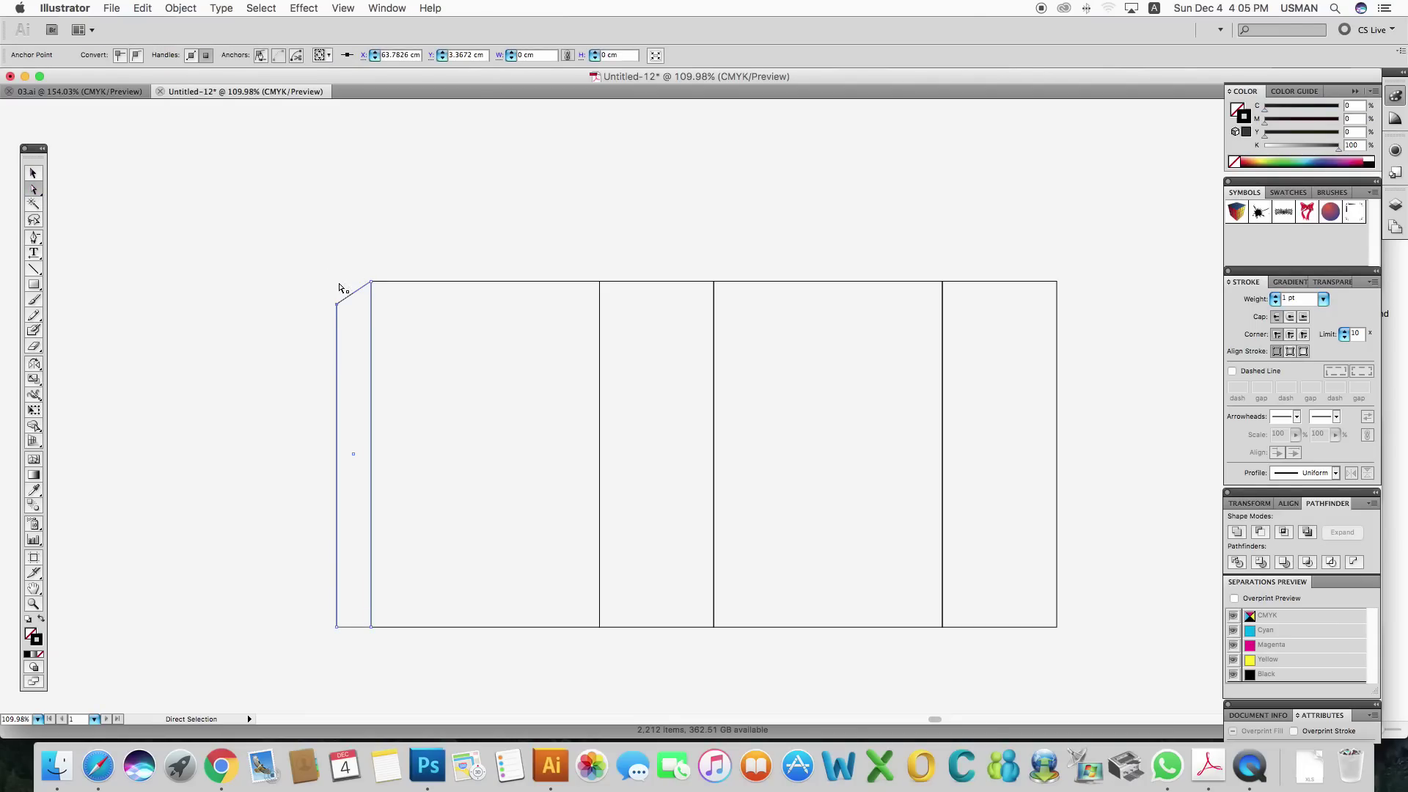
left_click(338, 627)
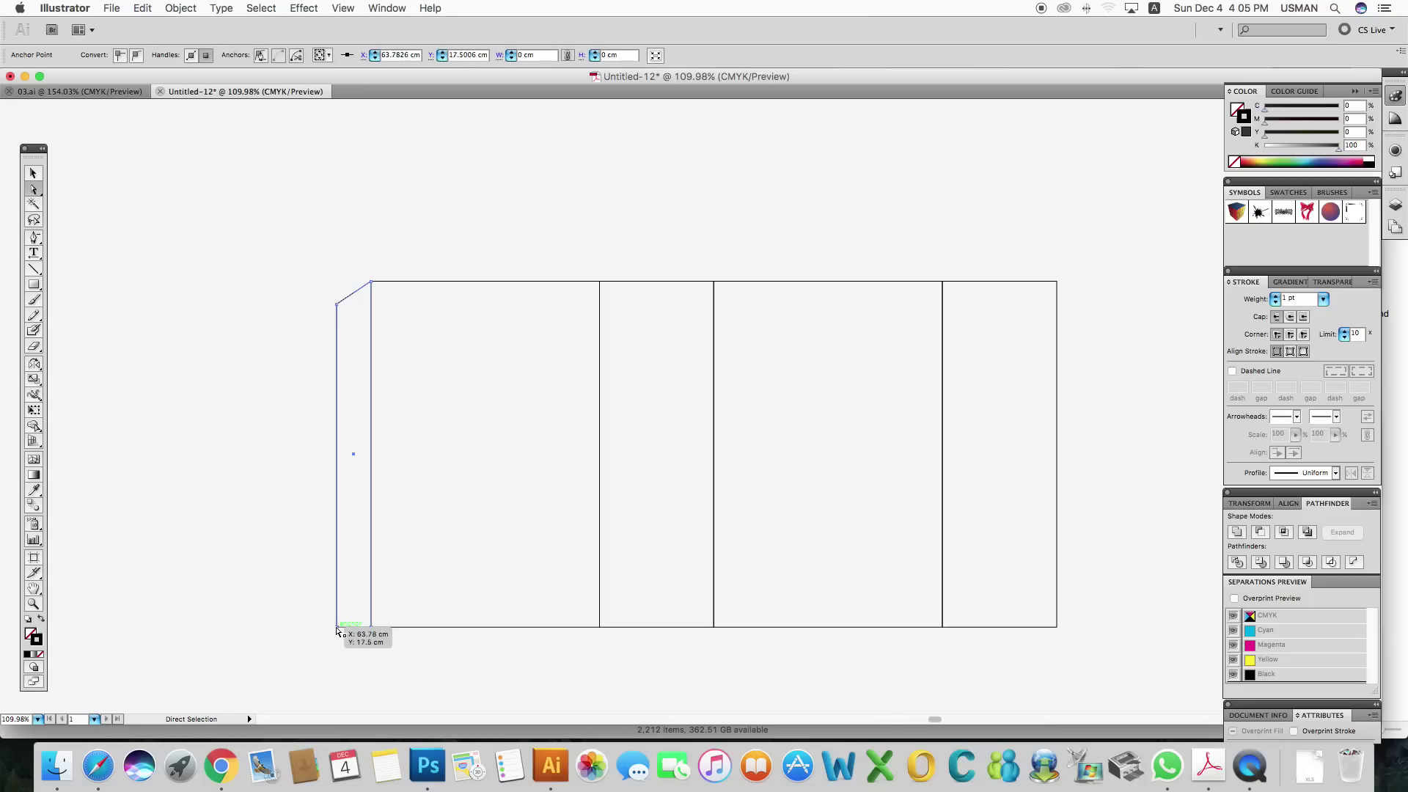
key("Up")
key("v")
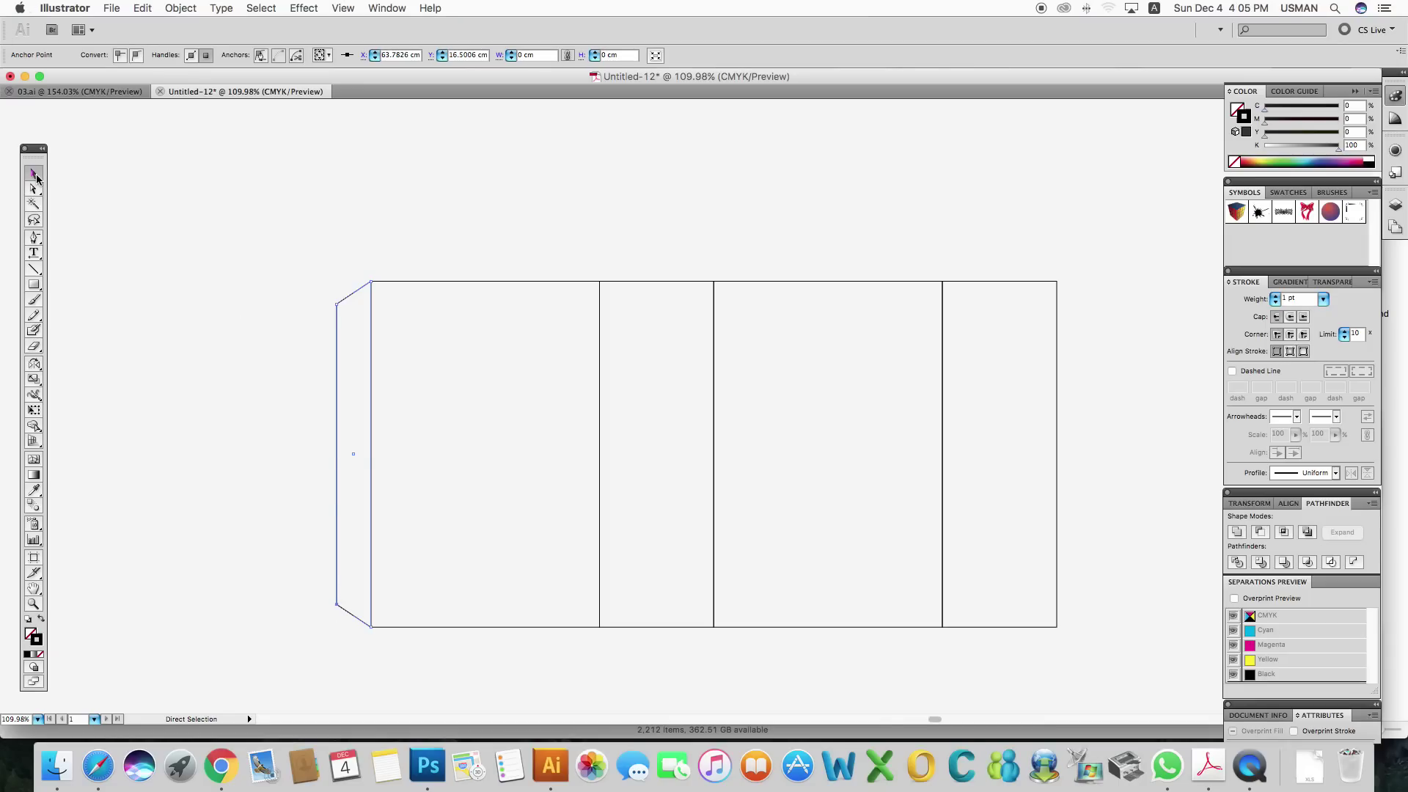
left_click(428, 223)
key("super+0")
Step: Copy the third panel straight upward above the row
key("super+1")
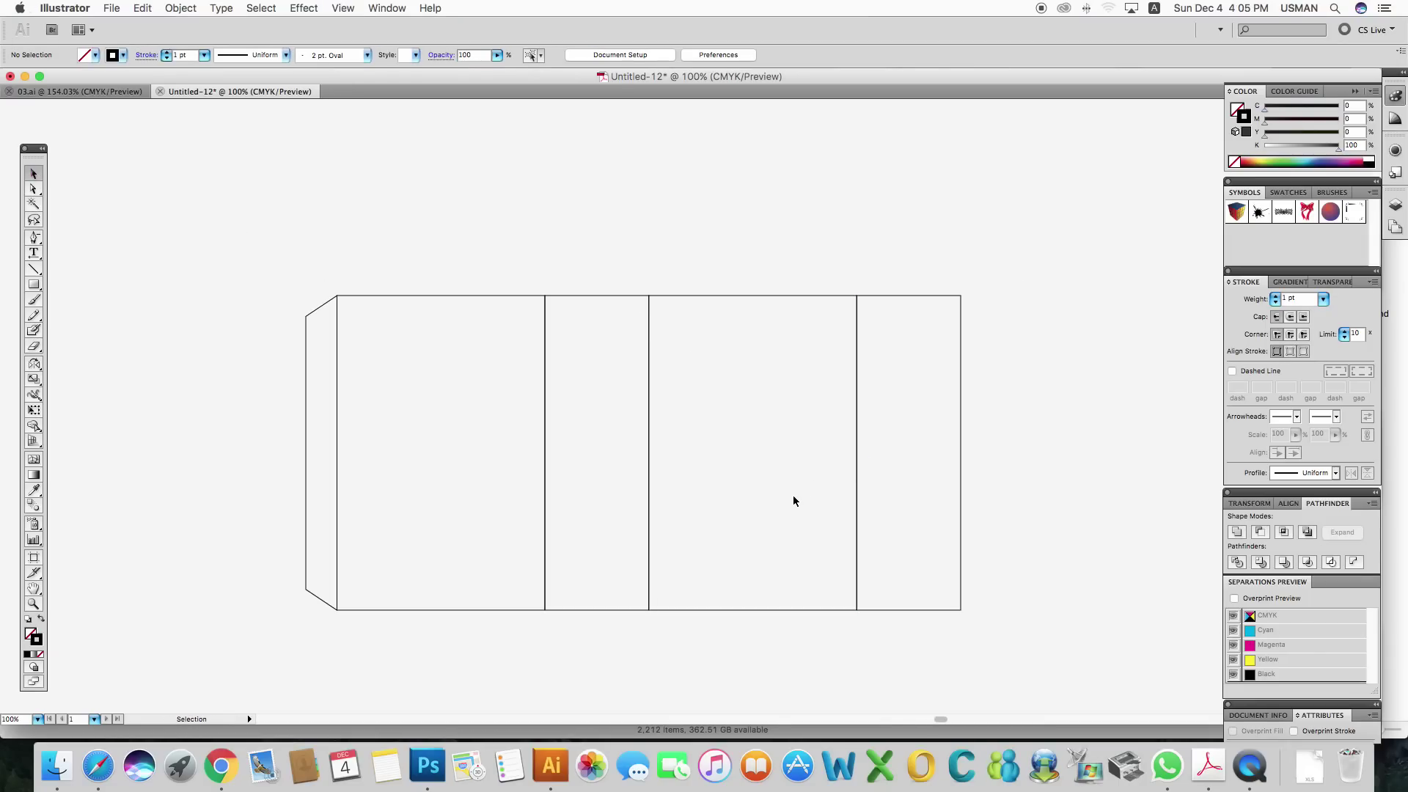
scroll(793, 495, "right", 2)
mouse_move(776, 611)
left_mouse_down()
mouse_move(790, 323)
mouse_move(806, 297)
left_mouse_up()
left_click_drag(730, 335, 745, 489)
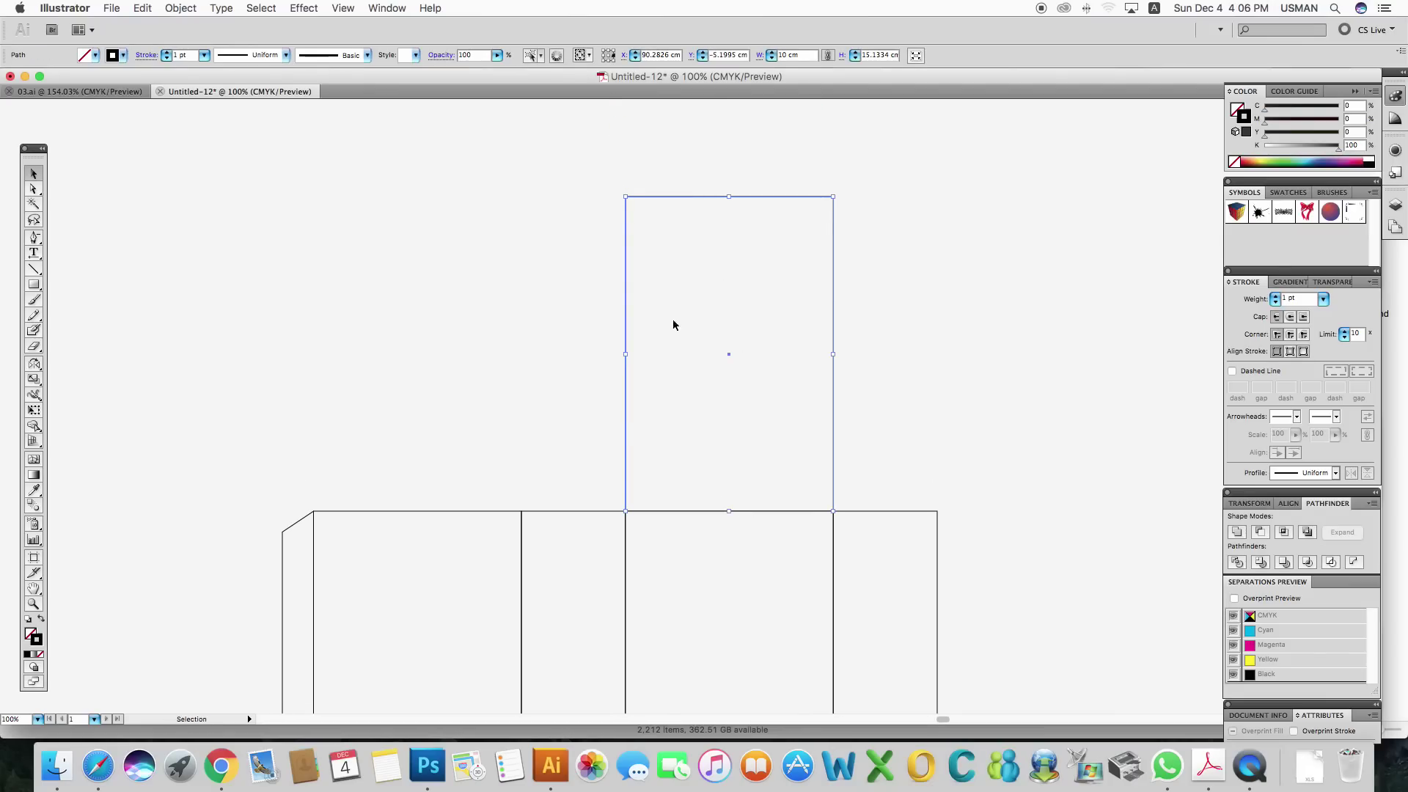
left_click_drag(569, 528, 566, 517)
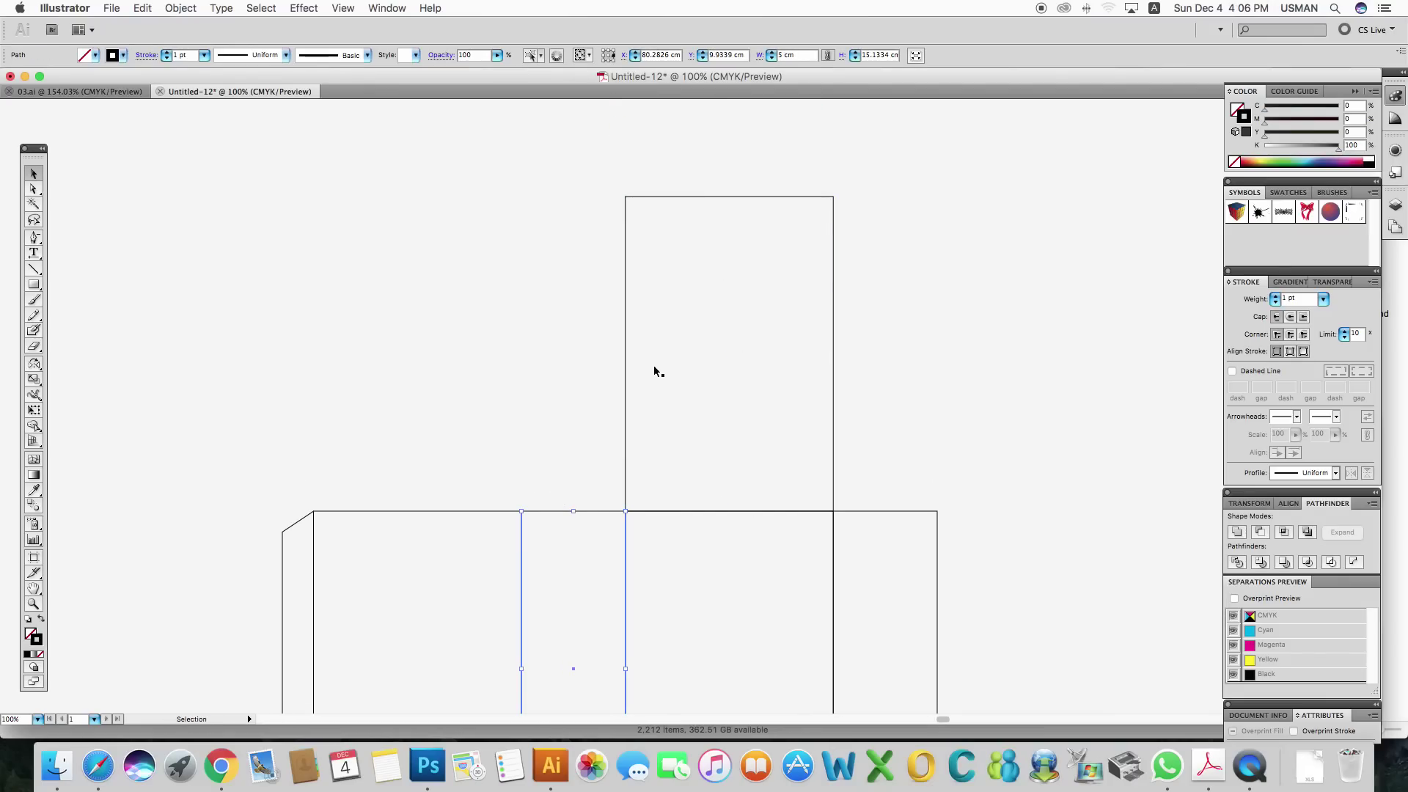
left_click(807, 55)
Step: Resize the copied top flap to 5 cm tall, keeping its bottom edge fixed
left_click(734, 196)
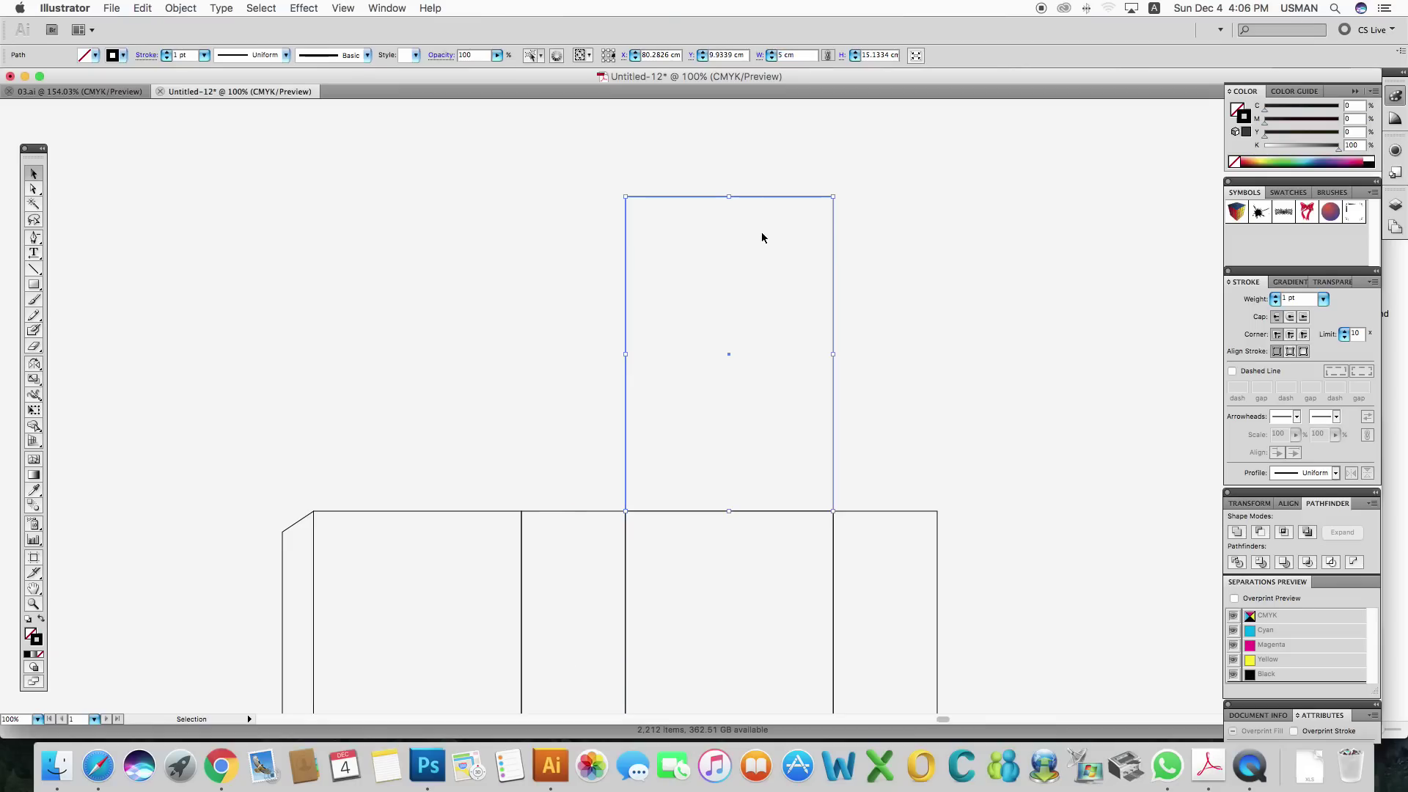
left_click(608, 59)
left_click_drag(862, 58, 889, 59)
type("5")
key("Return")
left_click_drag(867, 439, 851, 395)
left_click(538, 458)
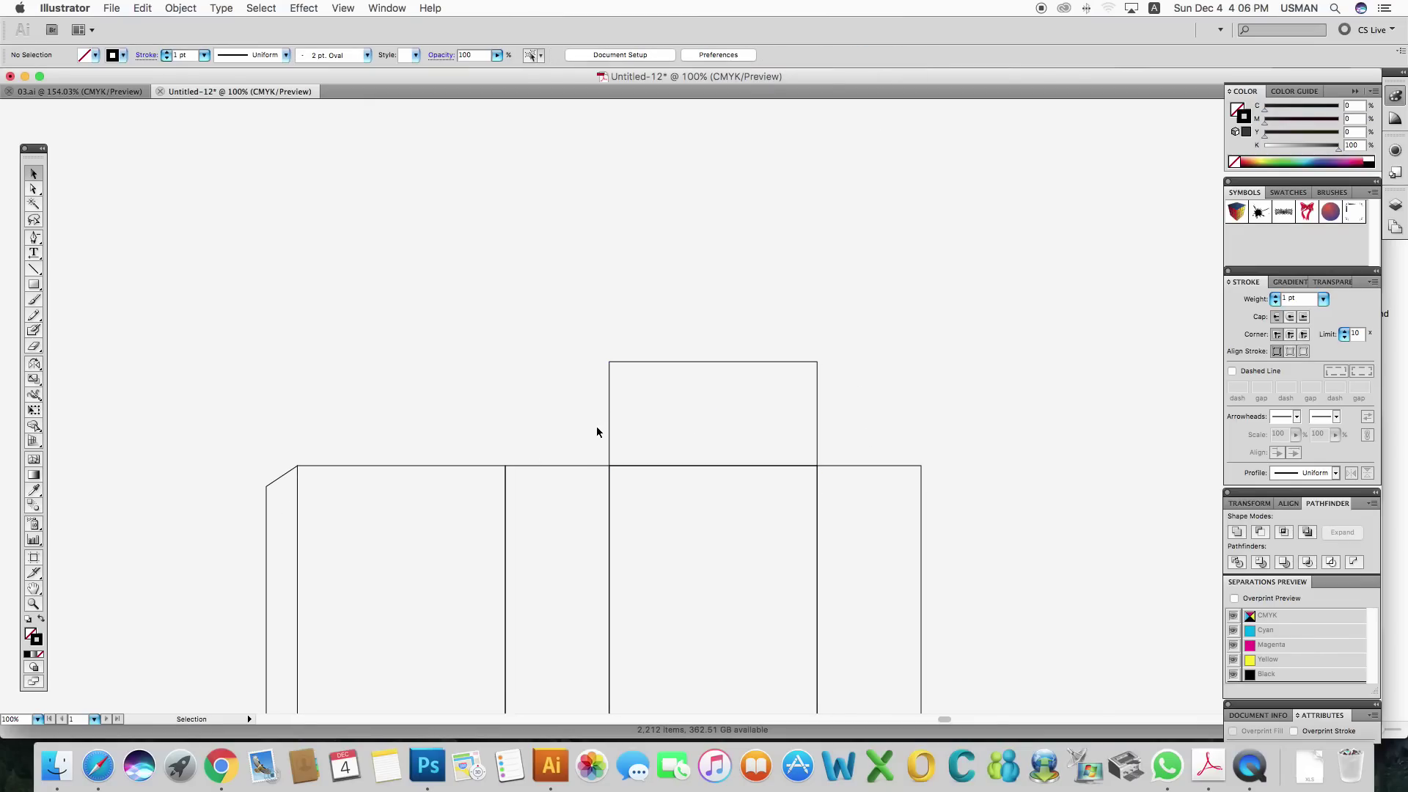
left_click(33, 252)
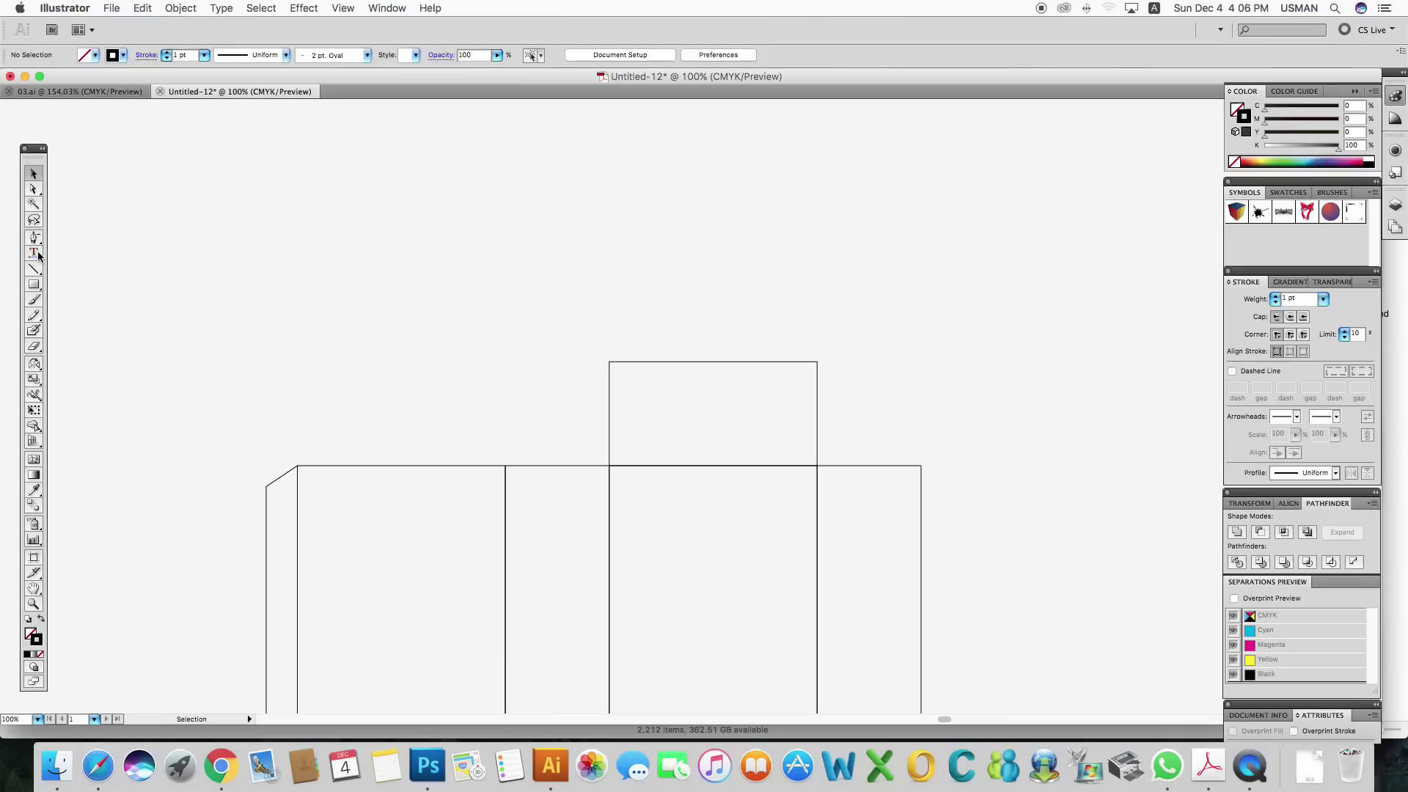
Step: Add a sample text label above the first panel, enlarged to about 28 pt
left_click(448, 382)
type("san")
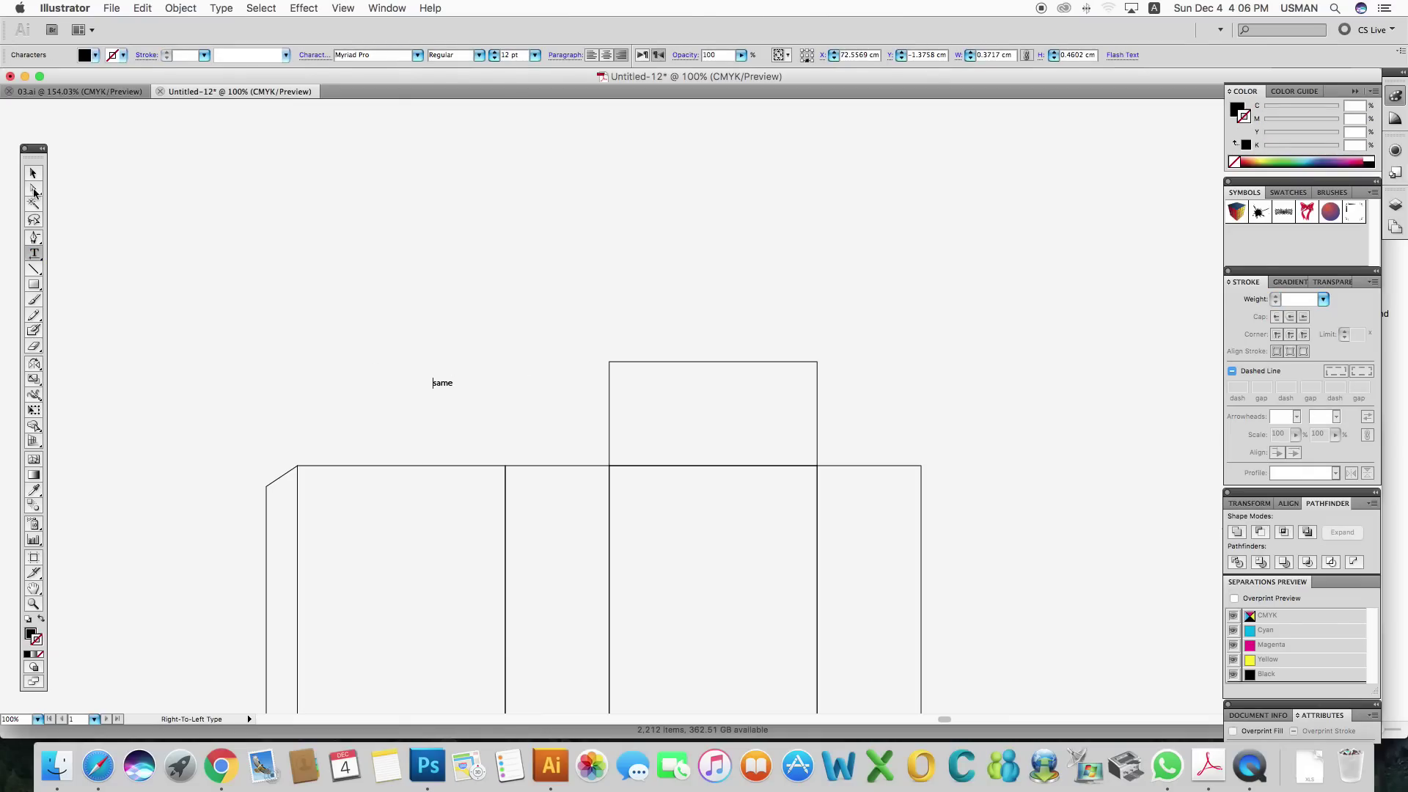
left_click(33, 173)
left_click_drag(453, 387, 467, 394)
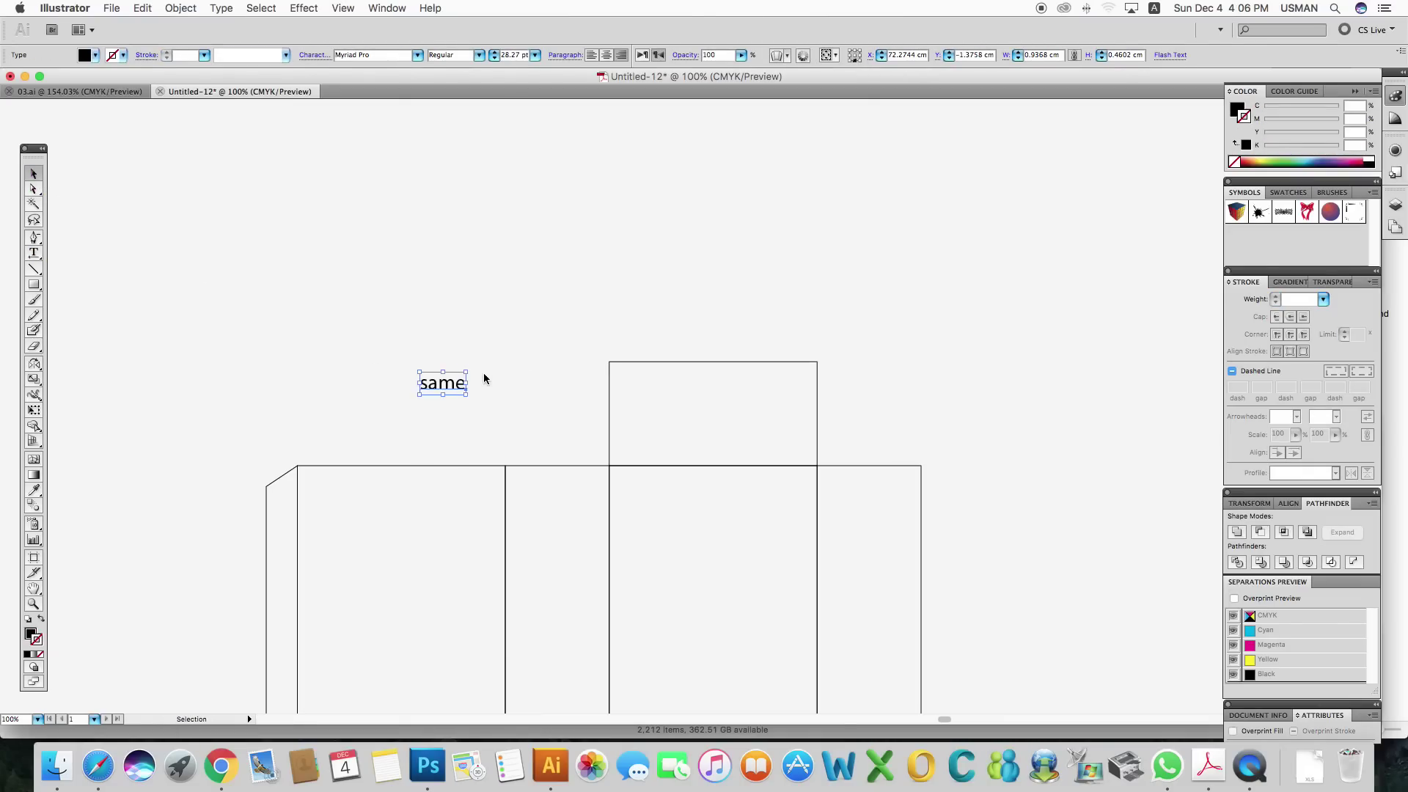
left_click(484, 379)
Step: Draw a black 1 pt horizontal line above the second panel with Arrow 1 heads on both ends
left_click(33, 268)
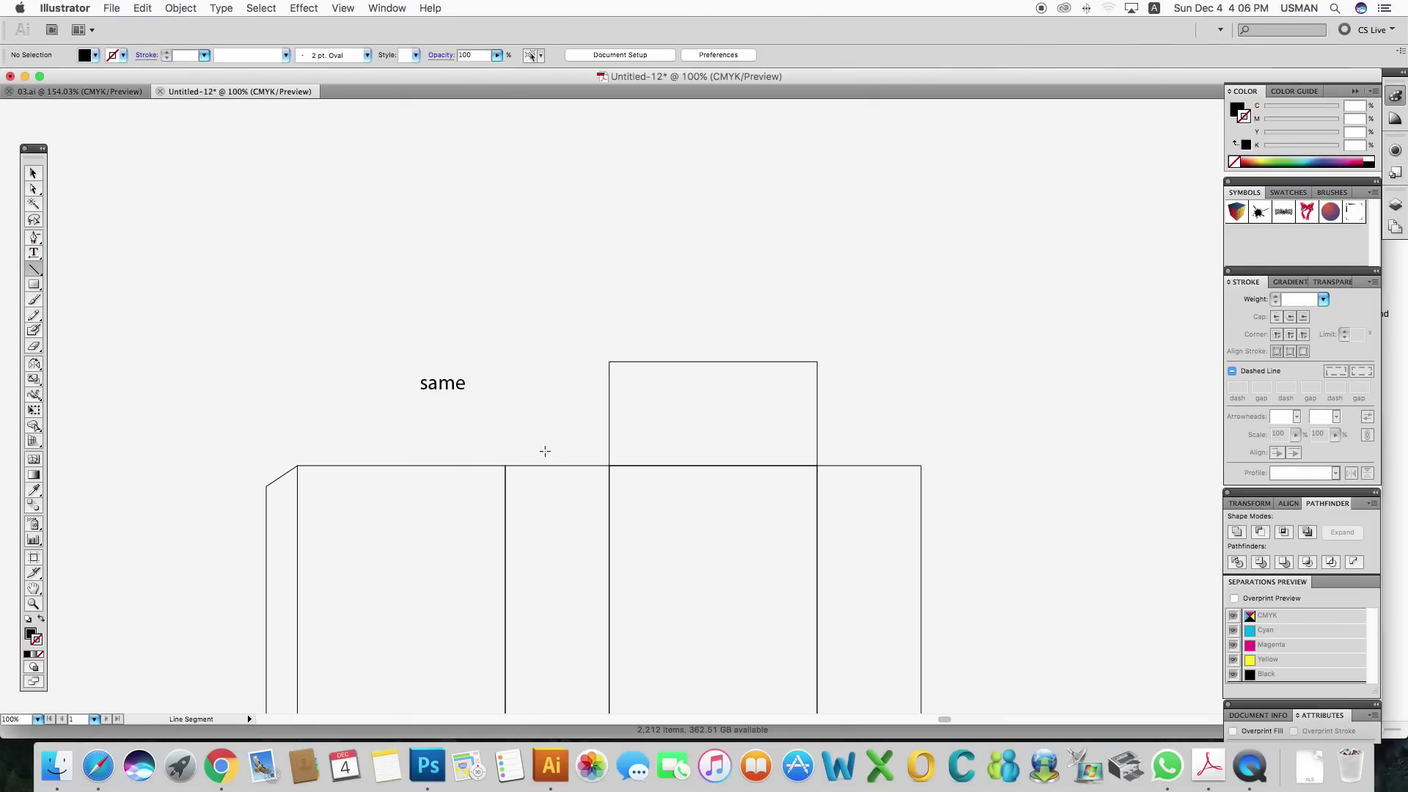
left_click_drag(539, 450, 583, 451)
key("v")
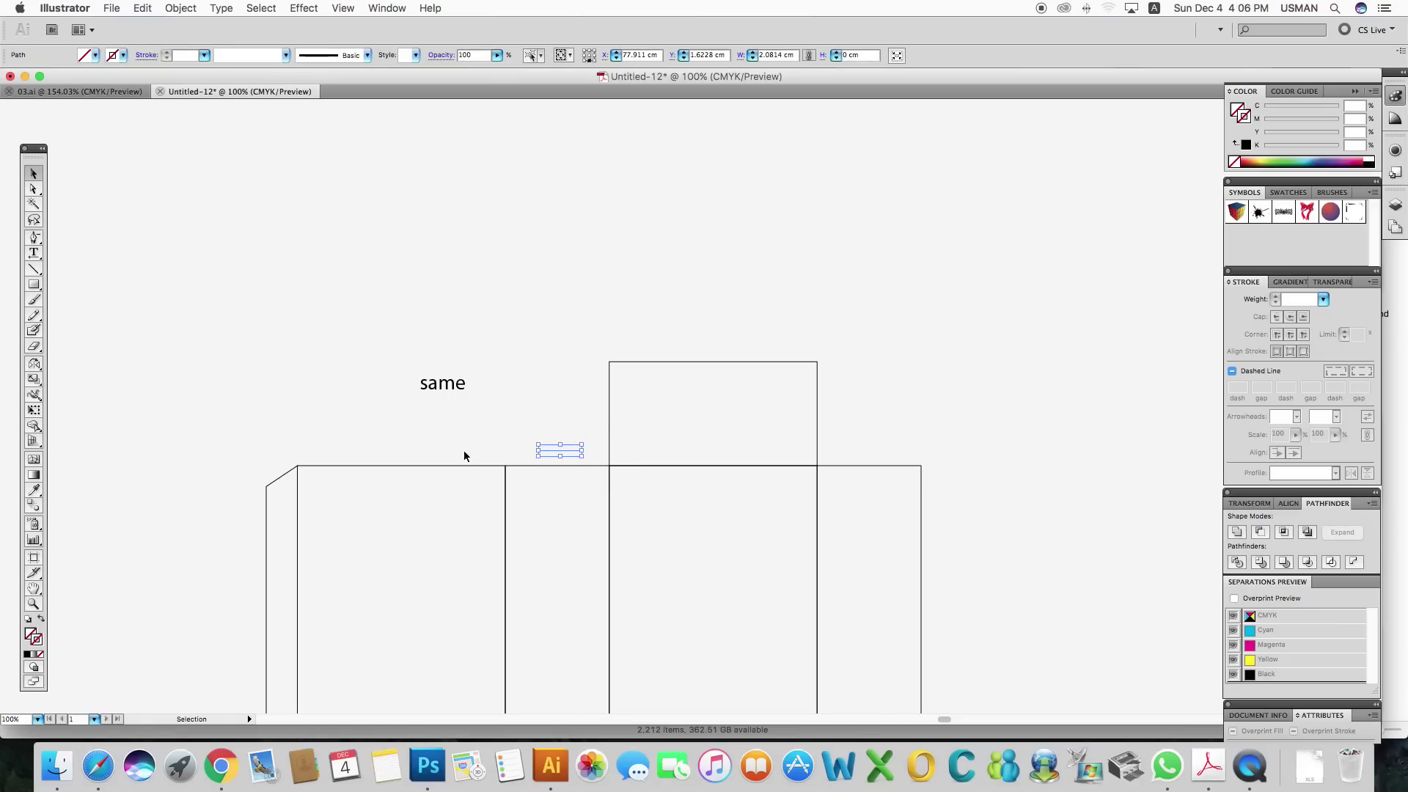
left_click(1246, 145)
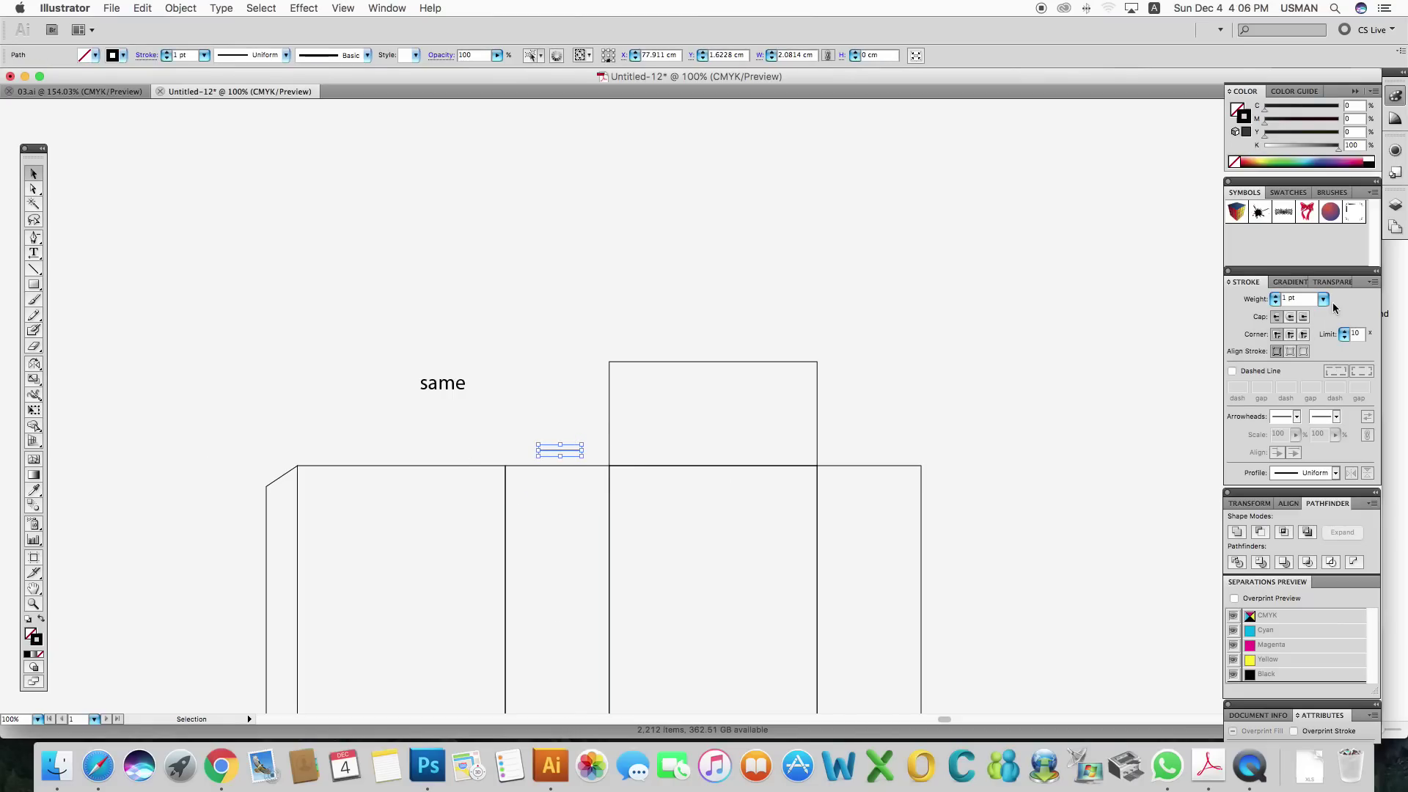
left_click(1337, 474)
left_click(1297, 418)
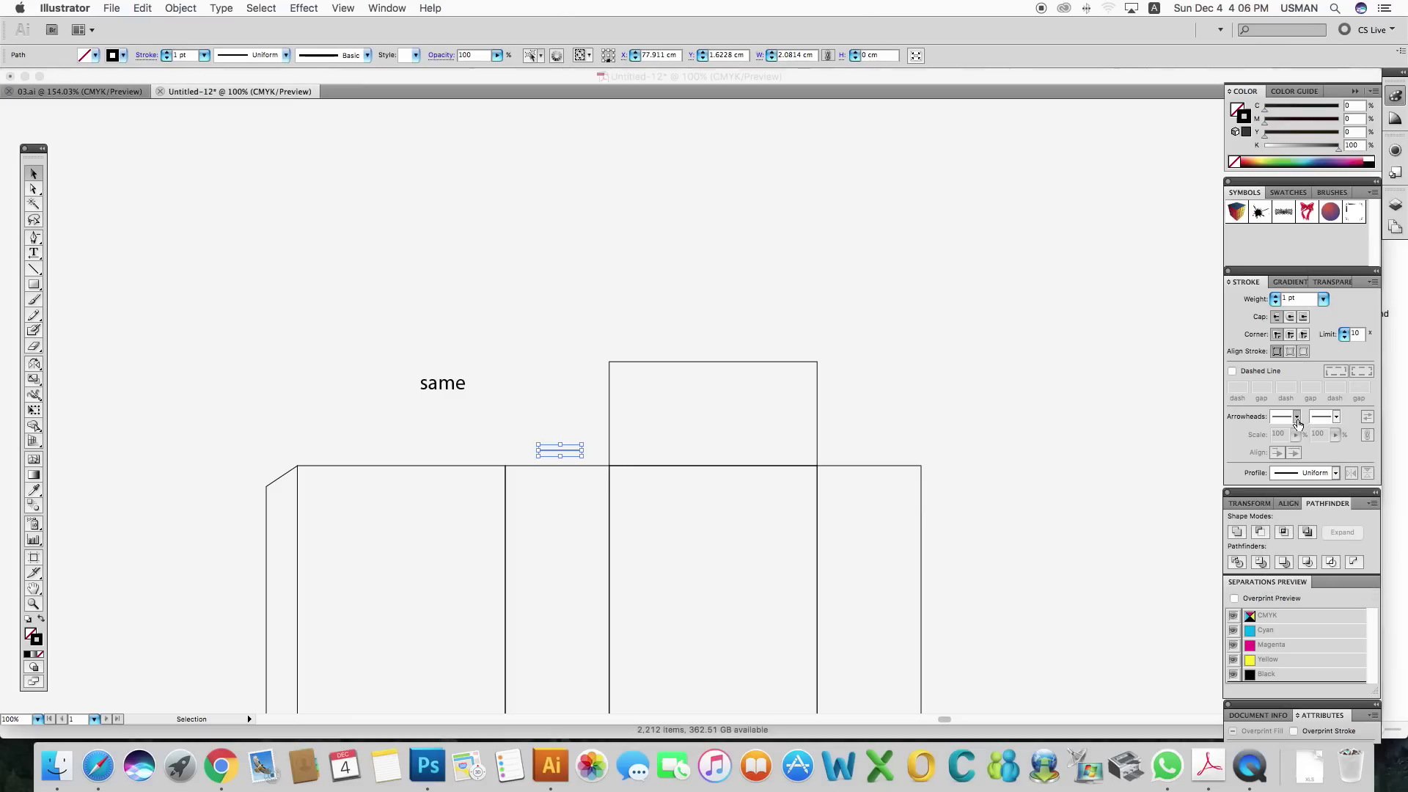
left_click(1299, 456)
left_click(1336, 420)
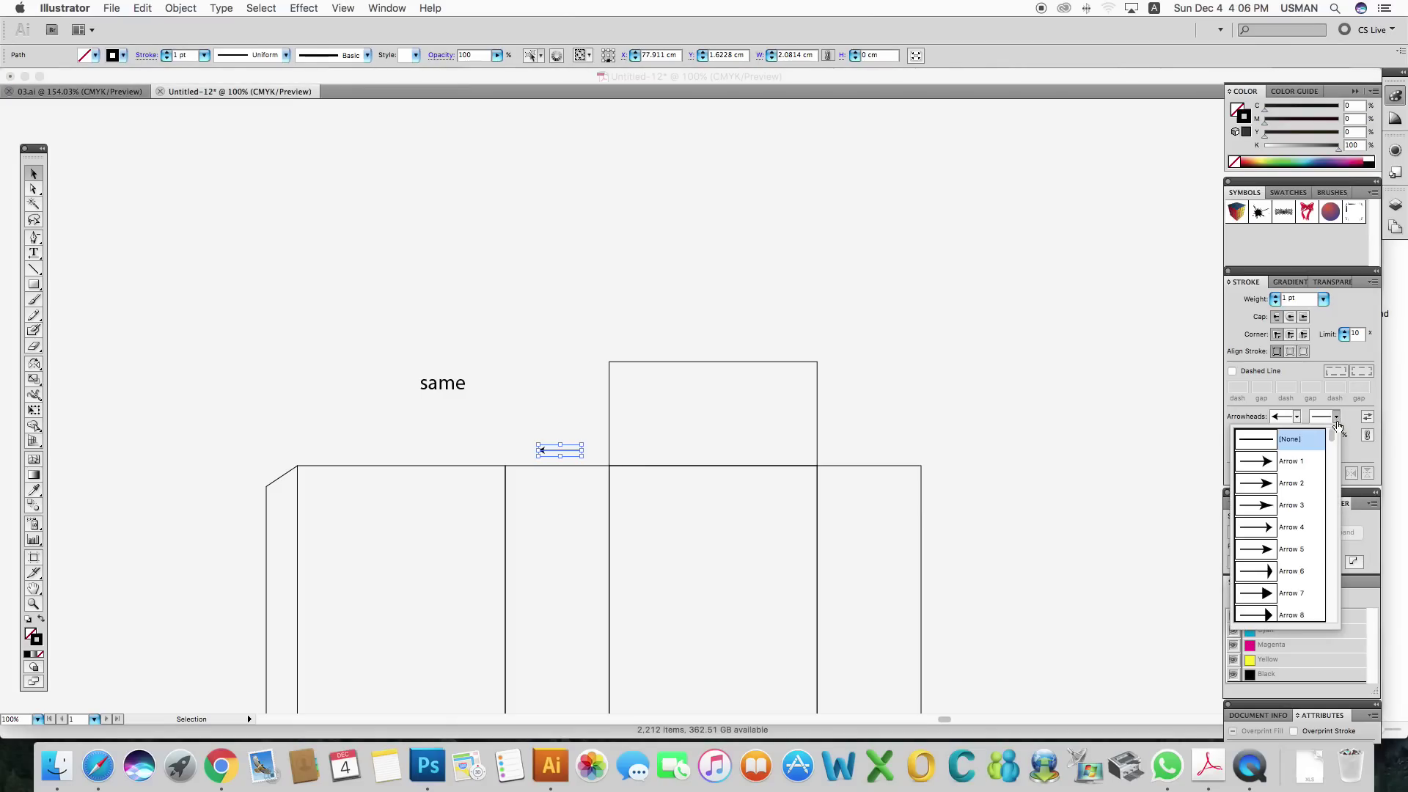
left_click(1273, 463)
left_click(503, 344)
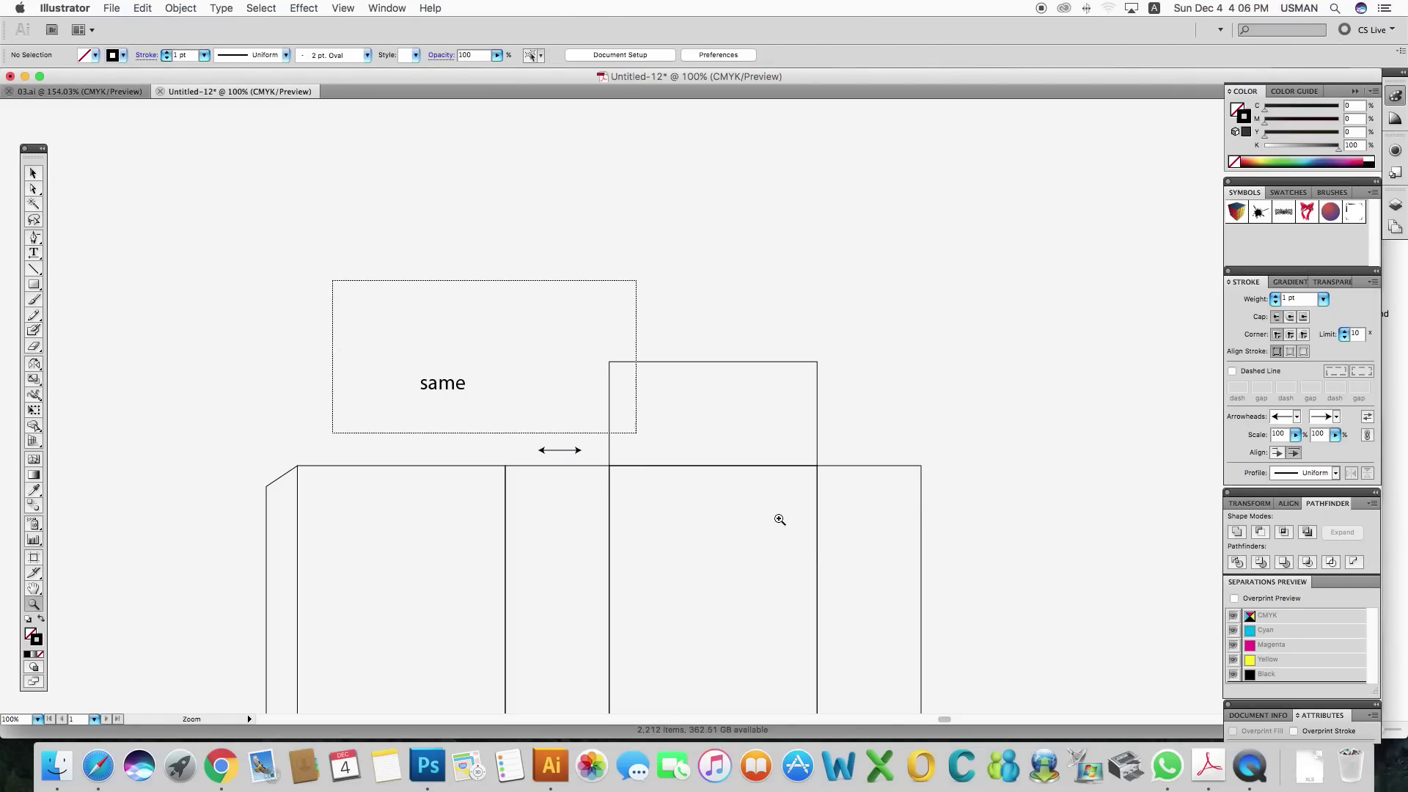
Step: Stretch the arrow across the narrow panel and place a vertical copy beside the top panel
scroll(606, 543, "up", 3)
left_click(557, 387)
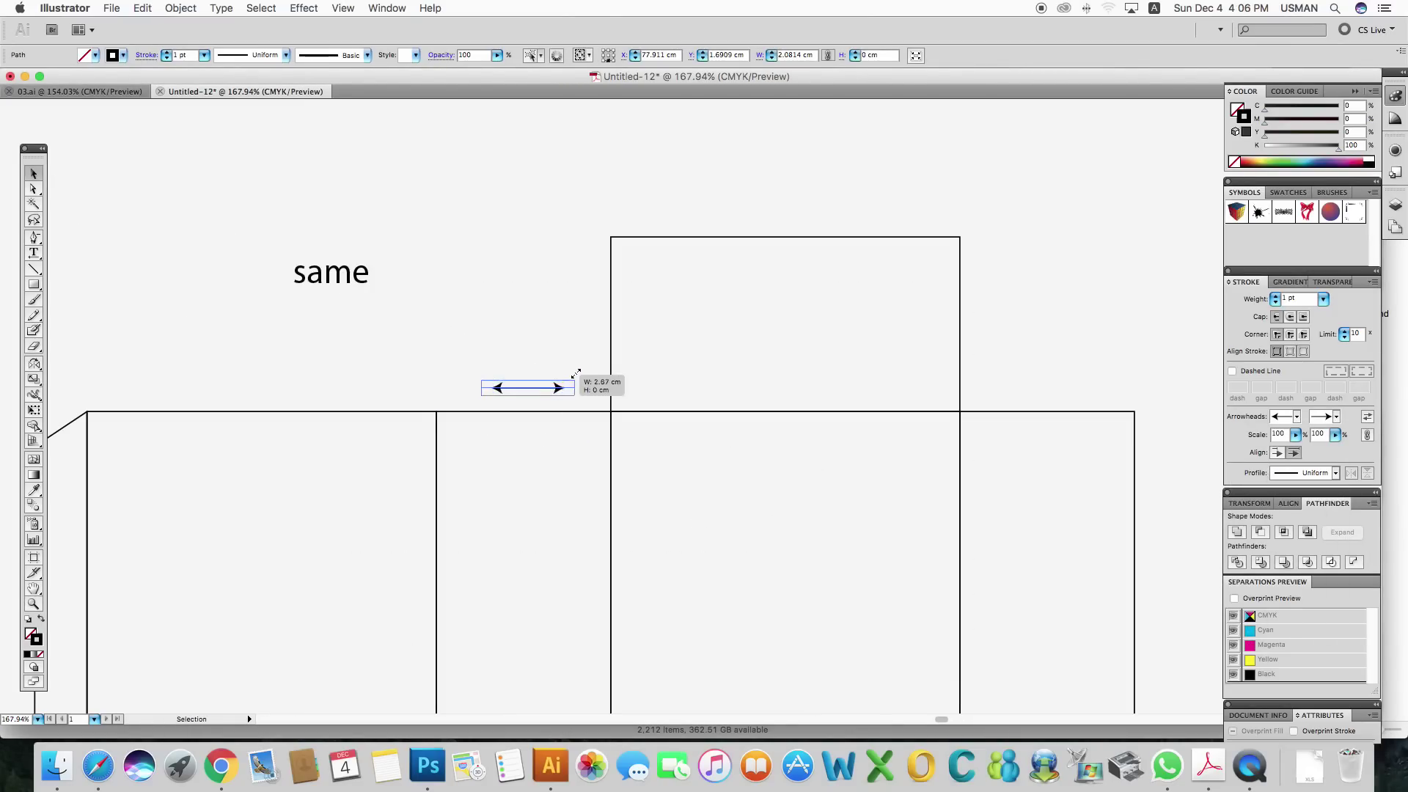
mouse_move(565, 383)
left_mouse_down()
mouse_move(600, 314)
mouse_move(543, 267)
left_mouse_up()
left_click(554, 311)
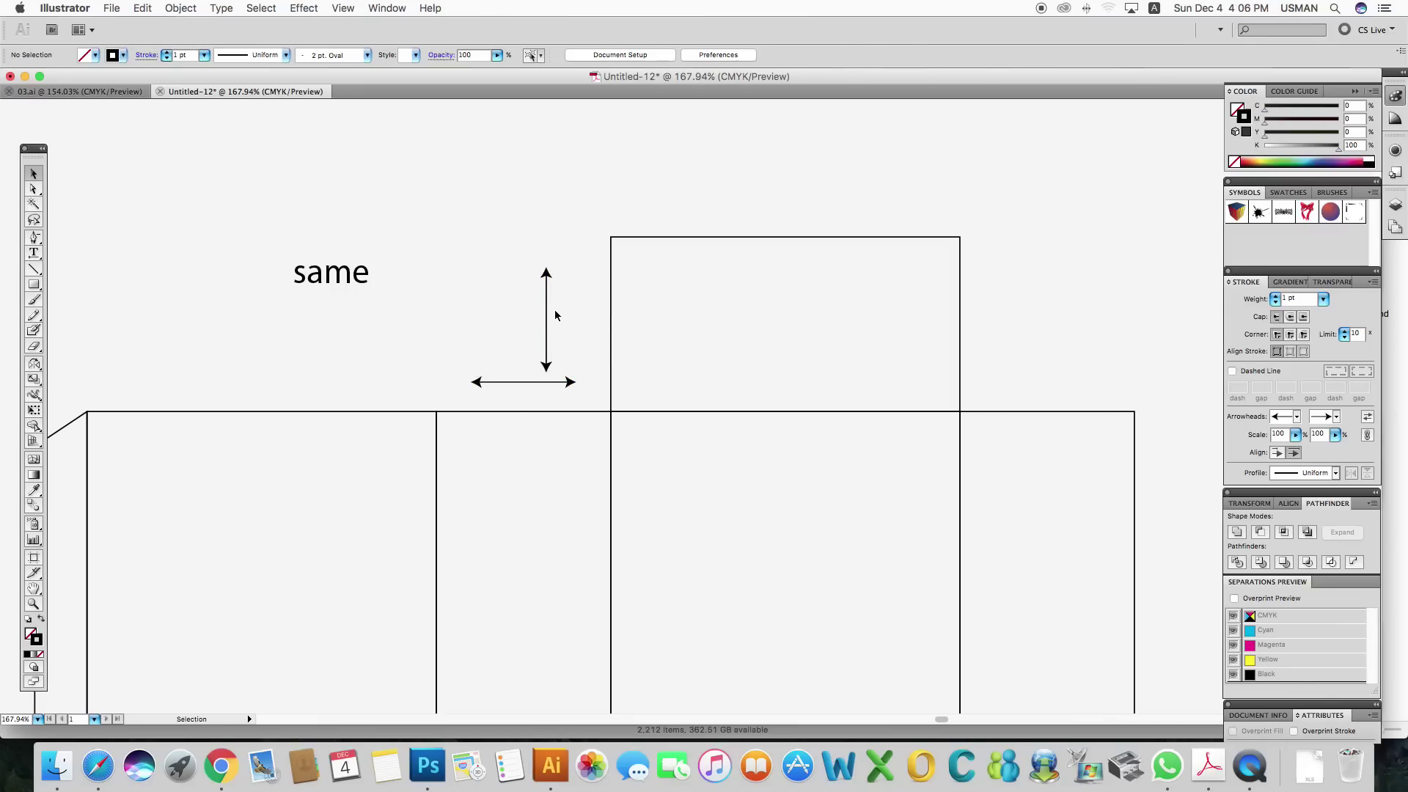
mouse_move(547, 323)
left_mouse_down()
mouse_move(643, 326)
mouse_move(593, 333)
left_mouse_up()
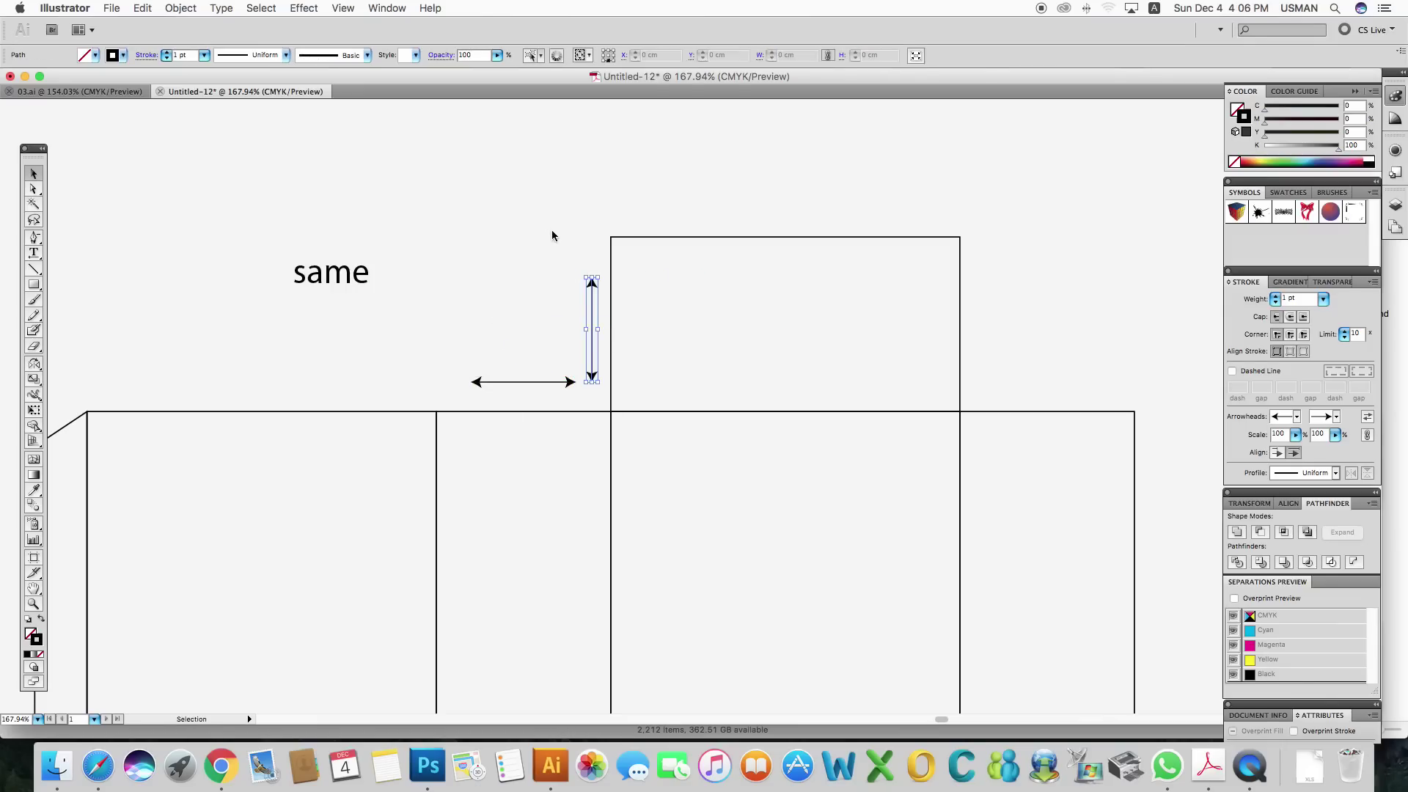
left_click(489, 355)
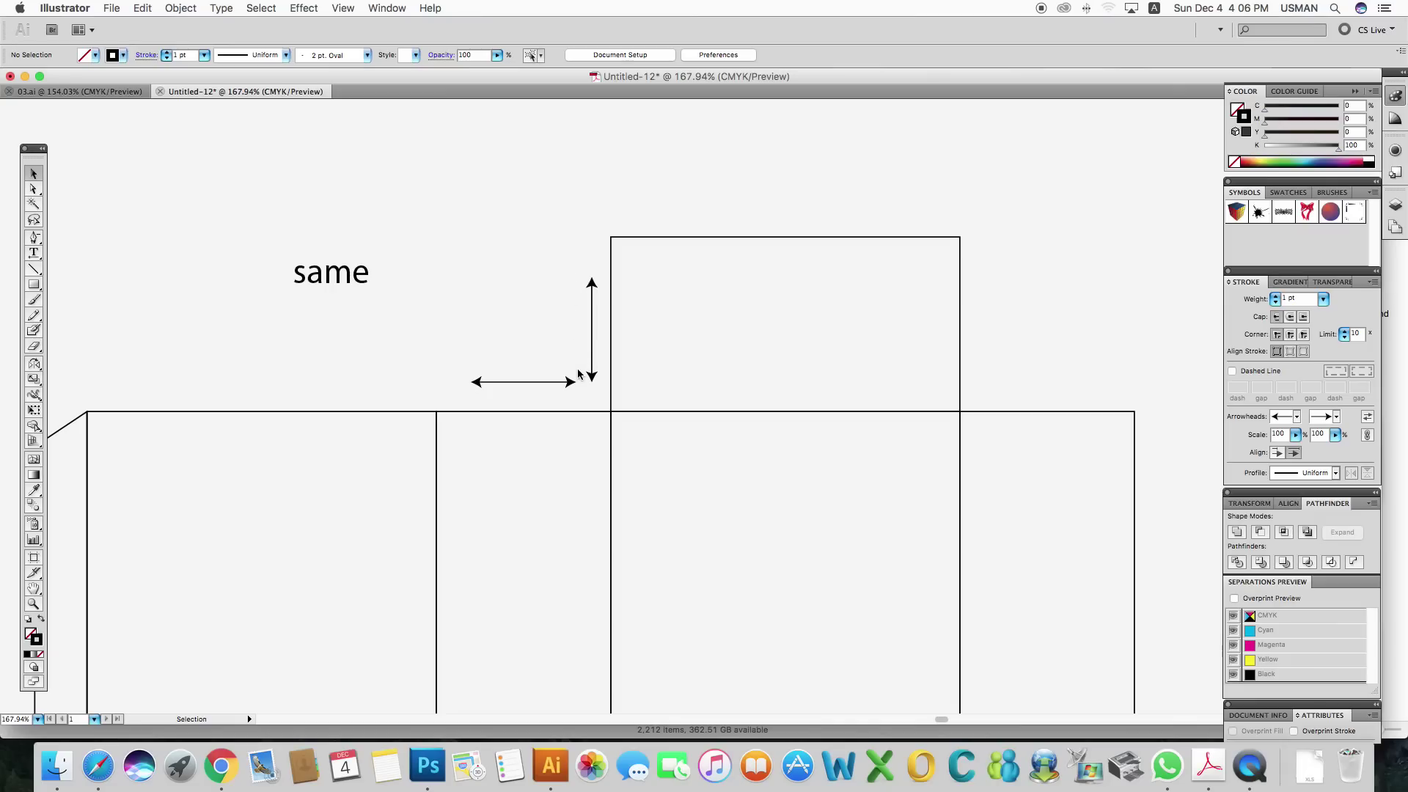
Step: Place '5 cm' labels under the horizontal arrow and rotated beside the vertical arrow
left_click(525, 412)
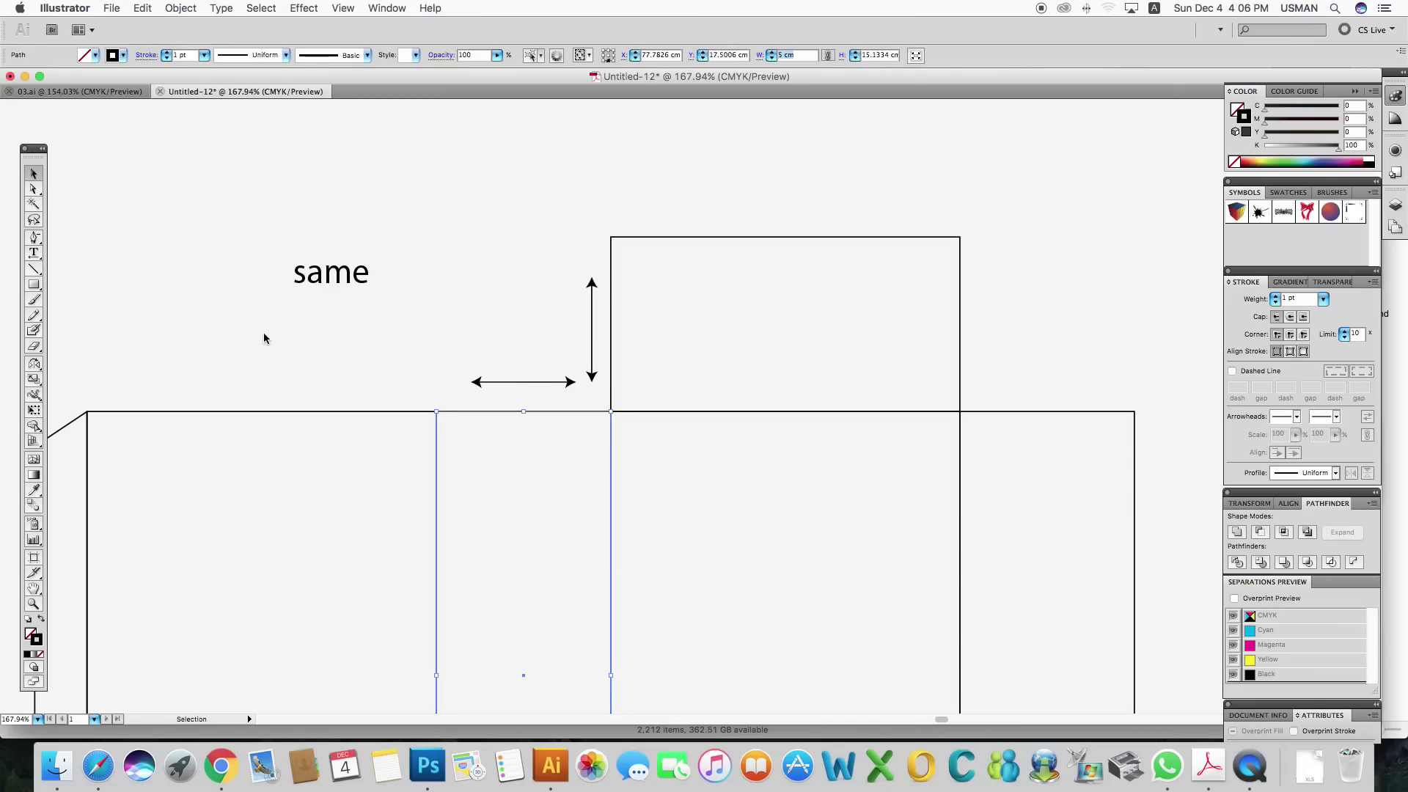
key("super+v")
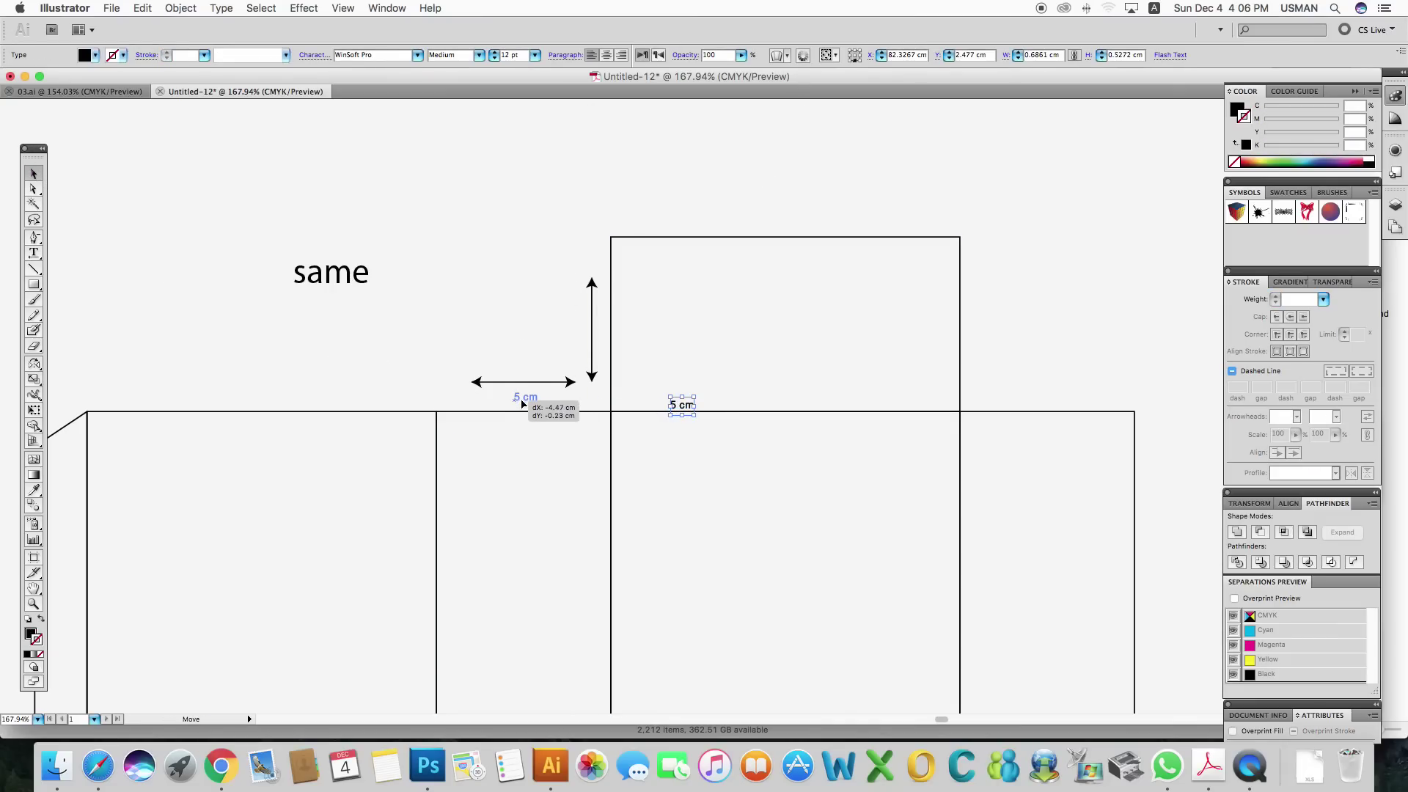
left_click(540, 389)
mouse_move(672, 408)
left_mouse_down()
mouse_move(515, 400)
mouse_move(579, 343)
left_mouse_up()
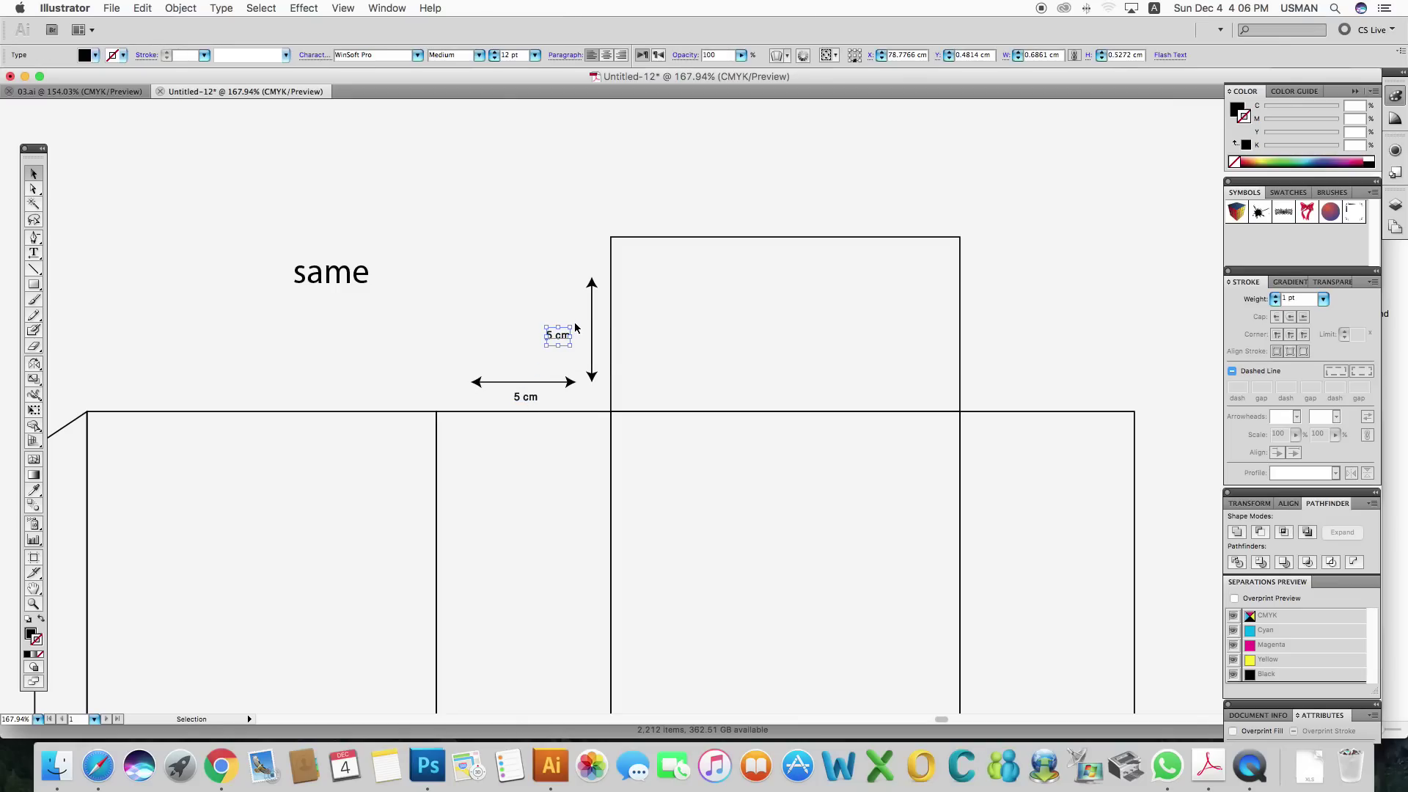
mouse_move(540, 296)
left_mouse_down()
mouse_move(524, 317)
mouse_move(573, 335)
left_mouse_up()
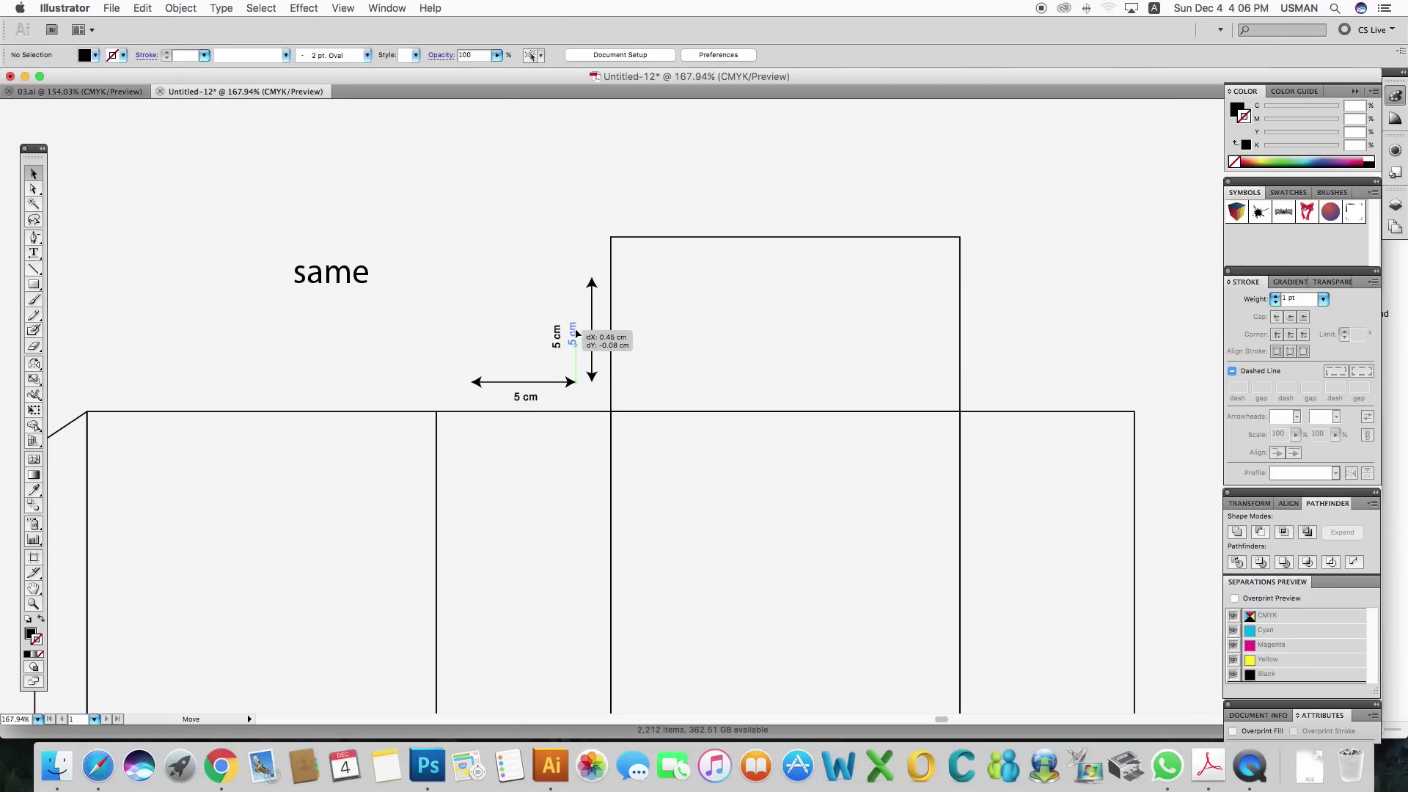
key("super+minus")
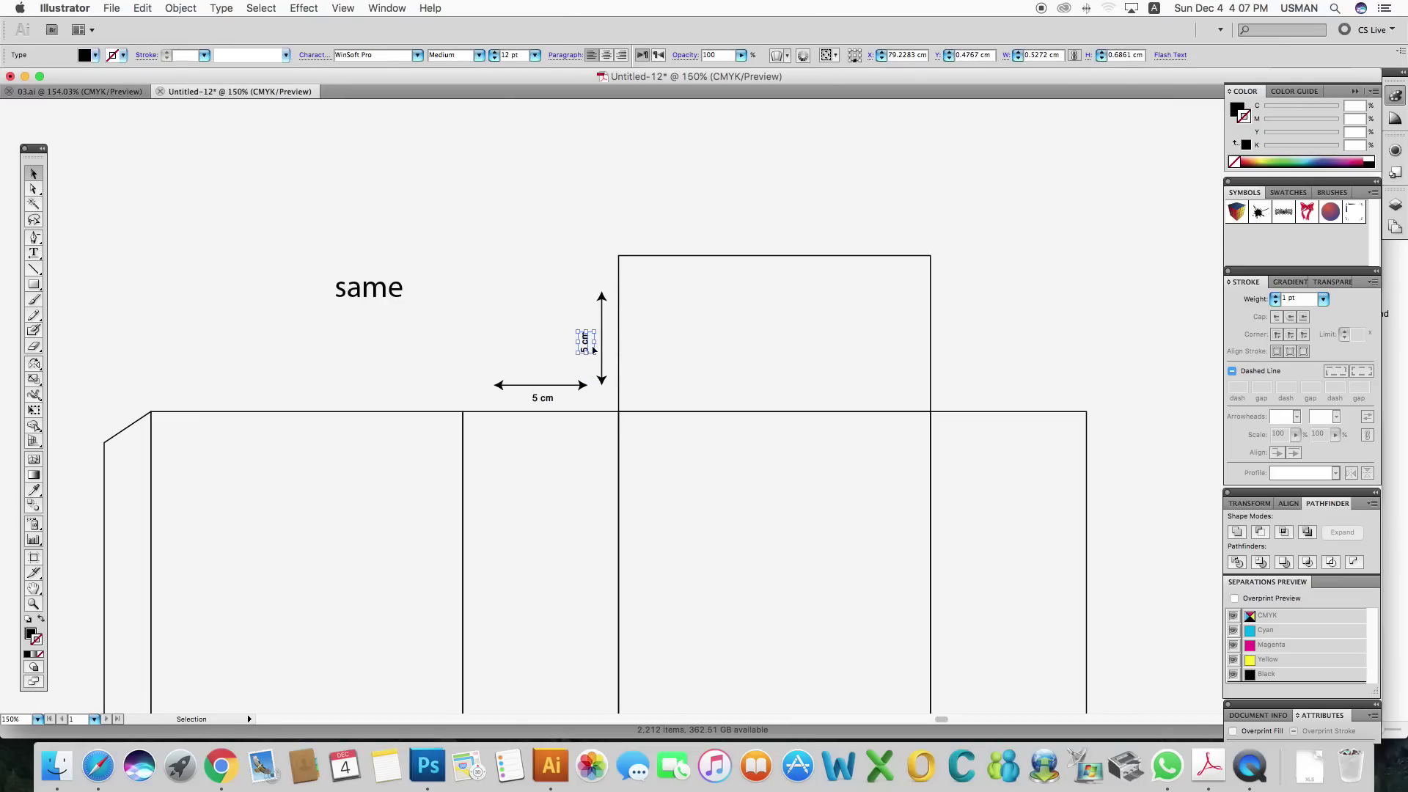
Step: Retype the sample word as 'always' and move it right above the arrows
key("t")
left_click(398, 288)
key("BackSpace")
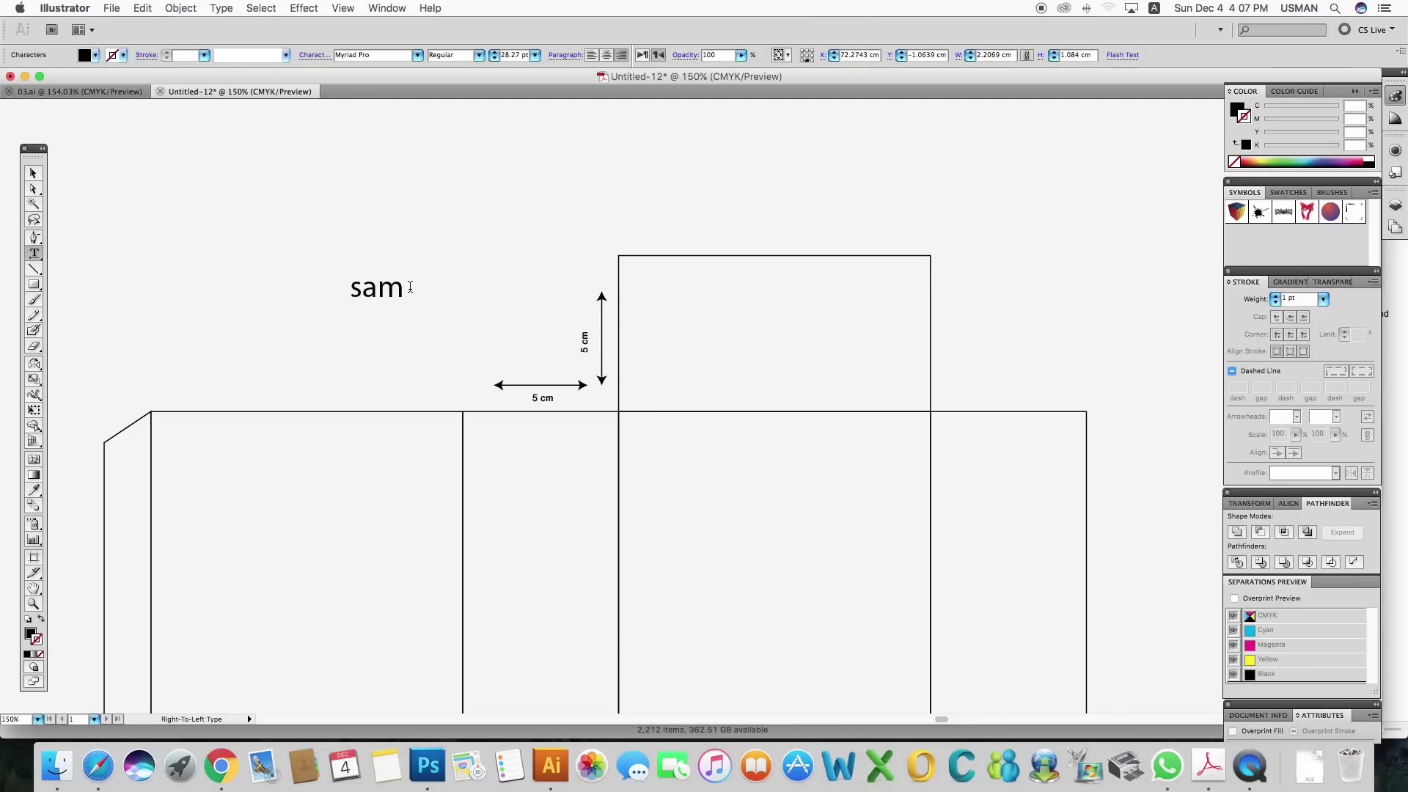
key("BackSpace")
key("BackSpace")
key("BackSpace")
type("always")
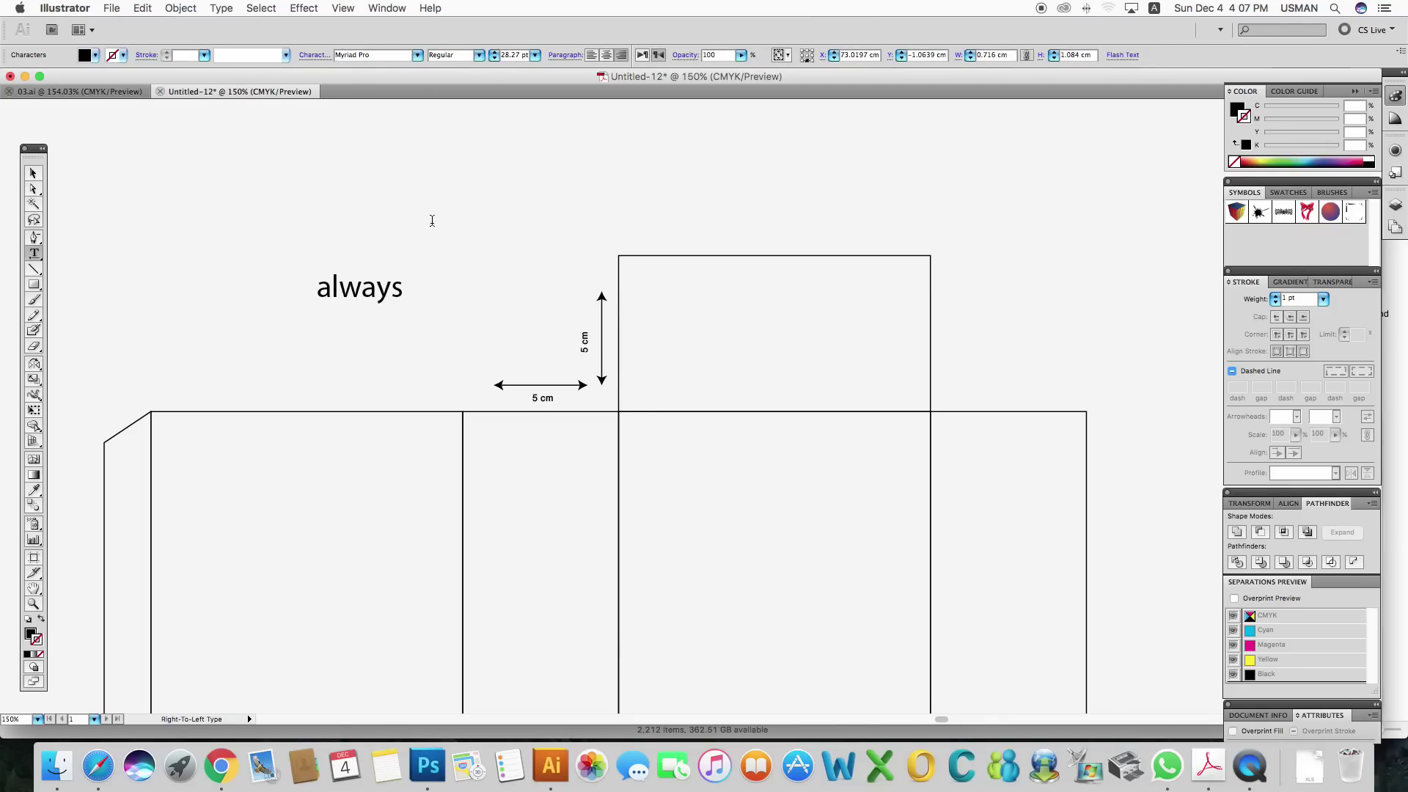
left_click(33, 173)
left_click_drag(360, 290, 473, 295)
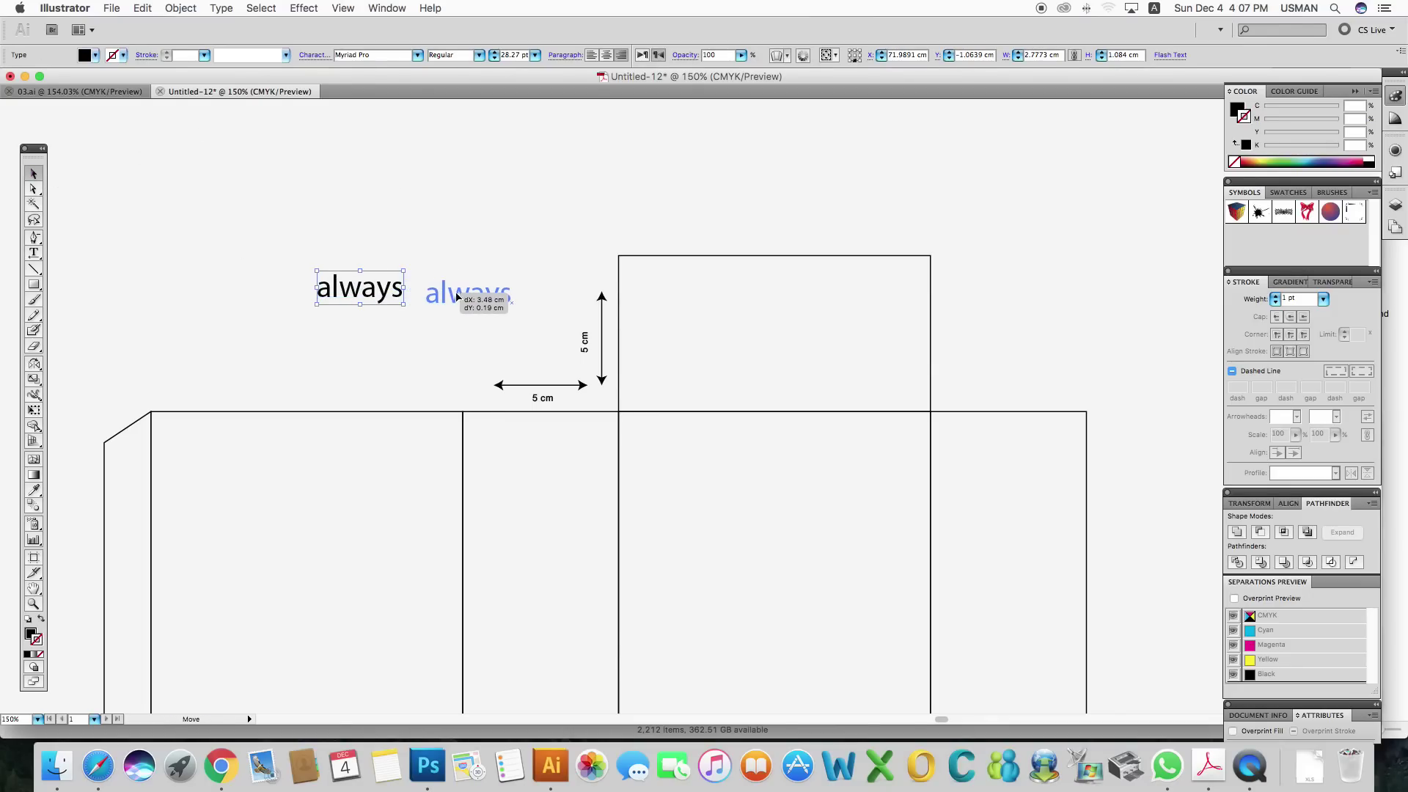
Step: Set the 'always' text fill to red
left_click(1232, 109)
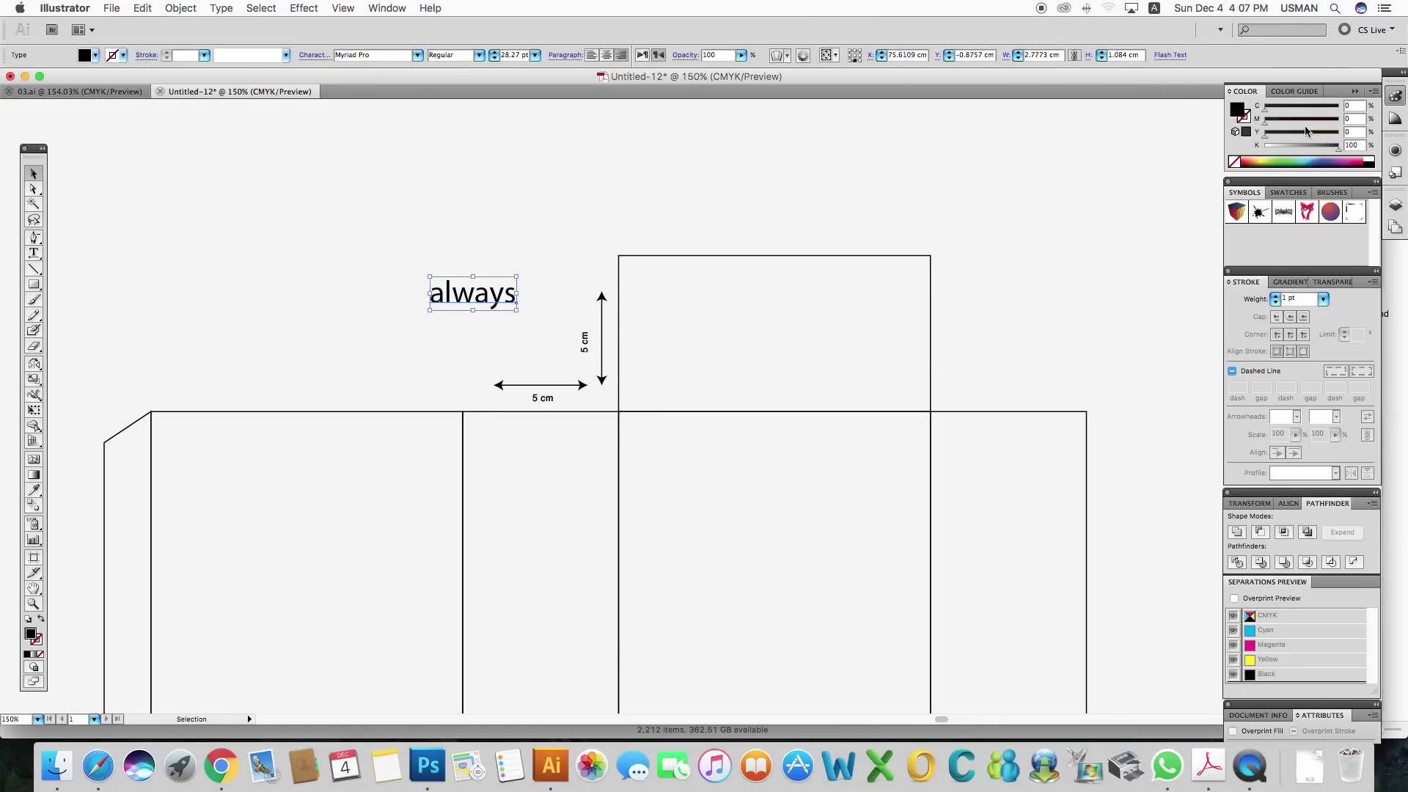
left_click(1259, 162)
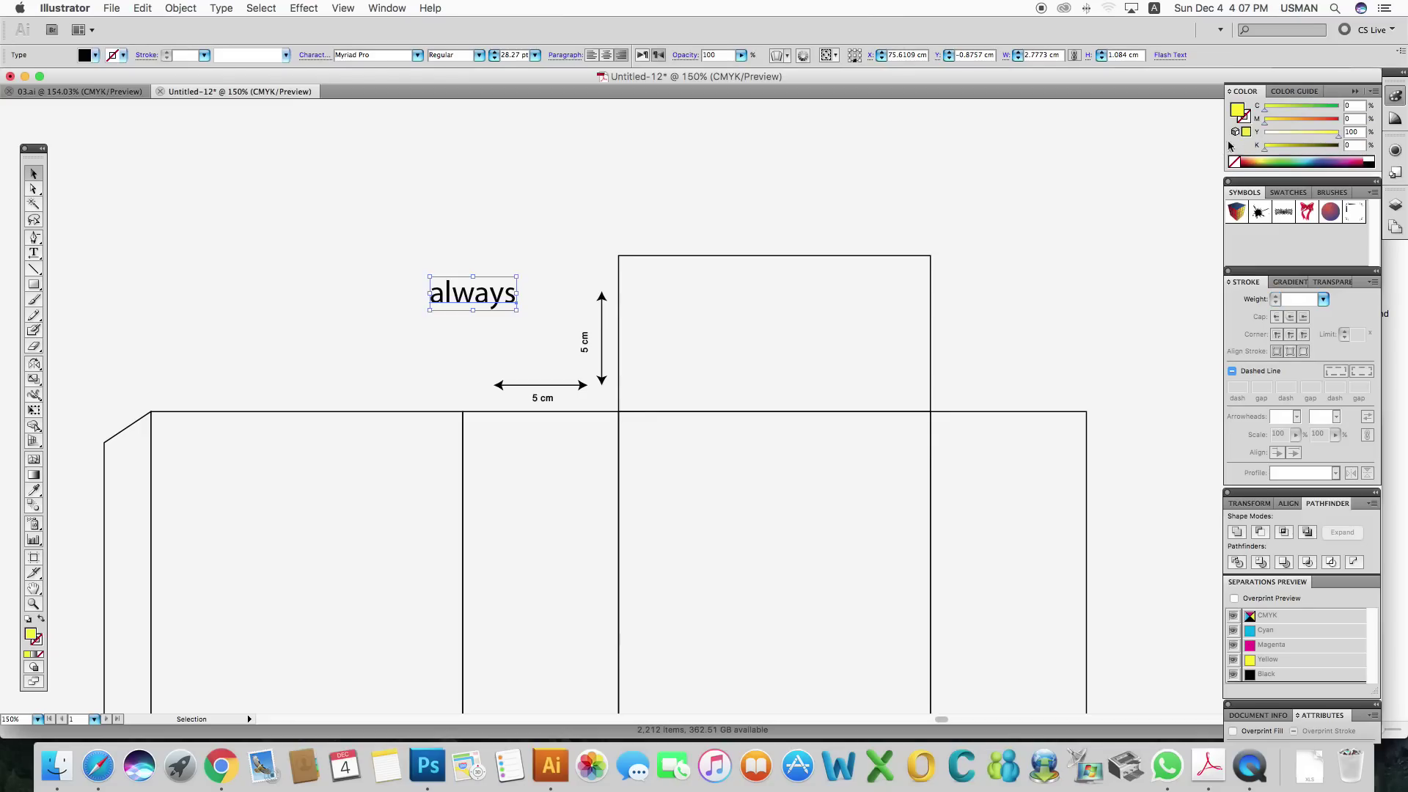
left_click(1243, 162)
left_click(524, 329)
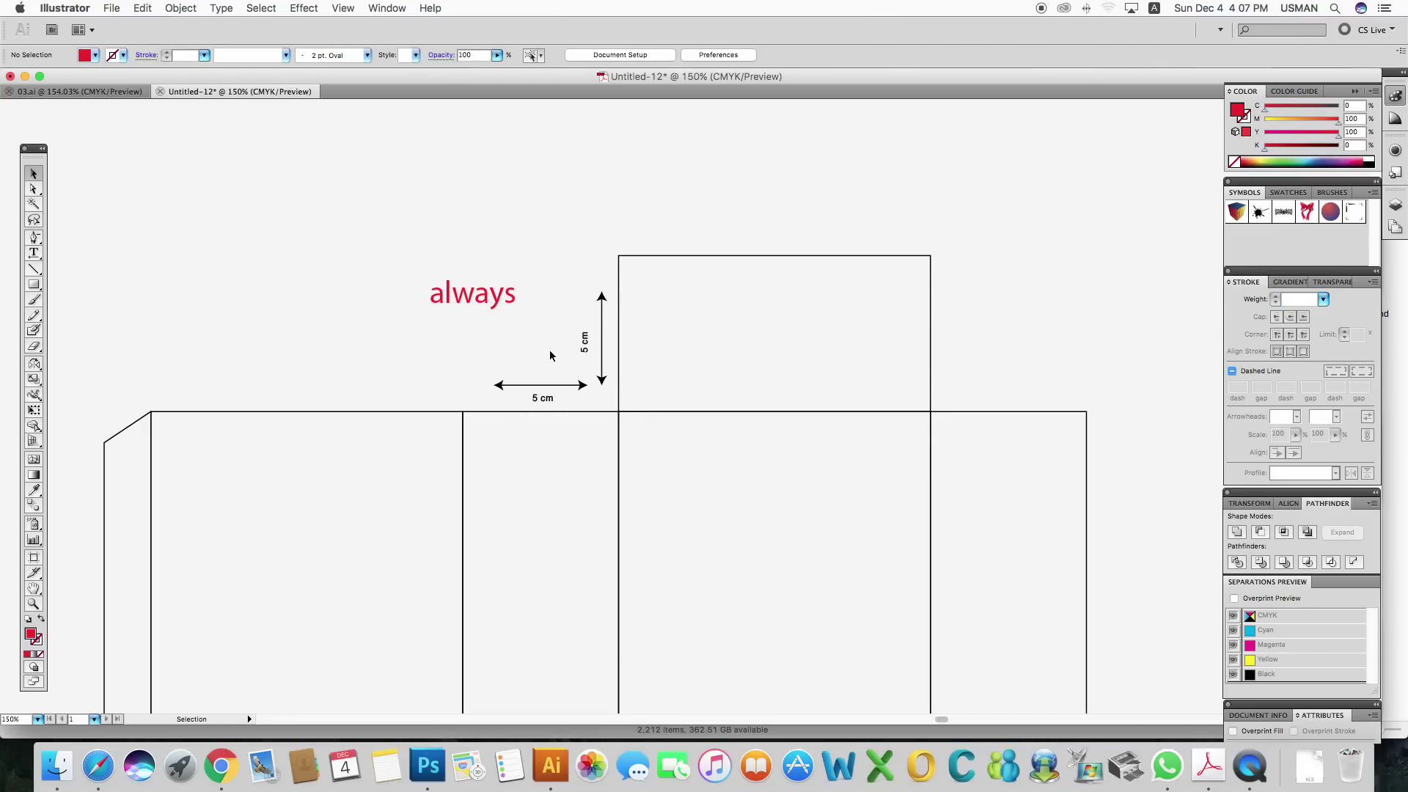
Step: Enlarge 'always' to about 67 pt, then delete it
left_click(502, 295)
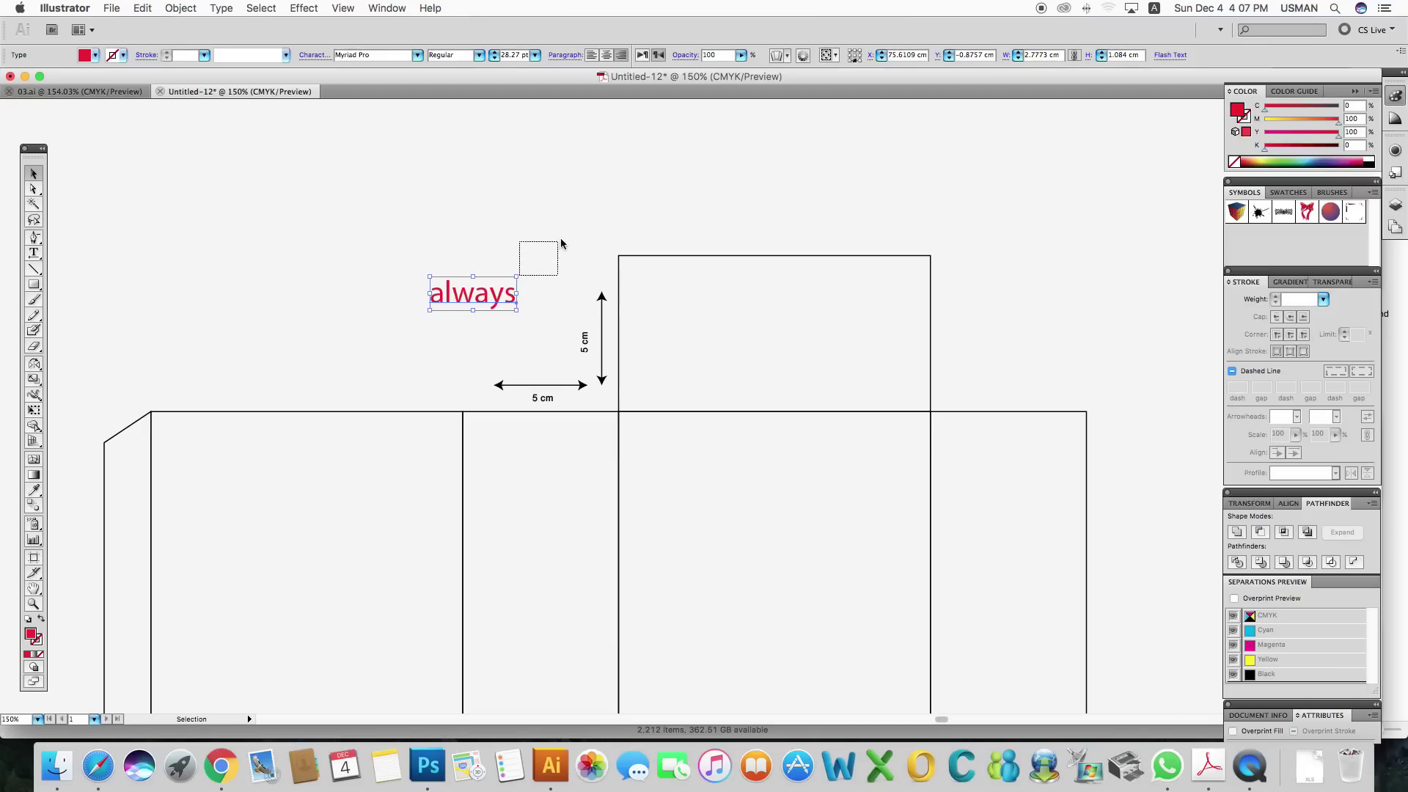
mouse_move(560, 242)
left_mouse_down()
mouse_move(524, 273)
mouse_move(563, 242)
left_mouse_up()
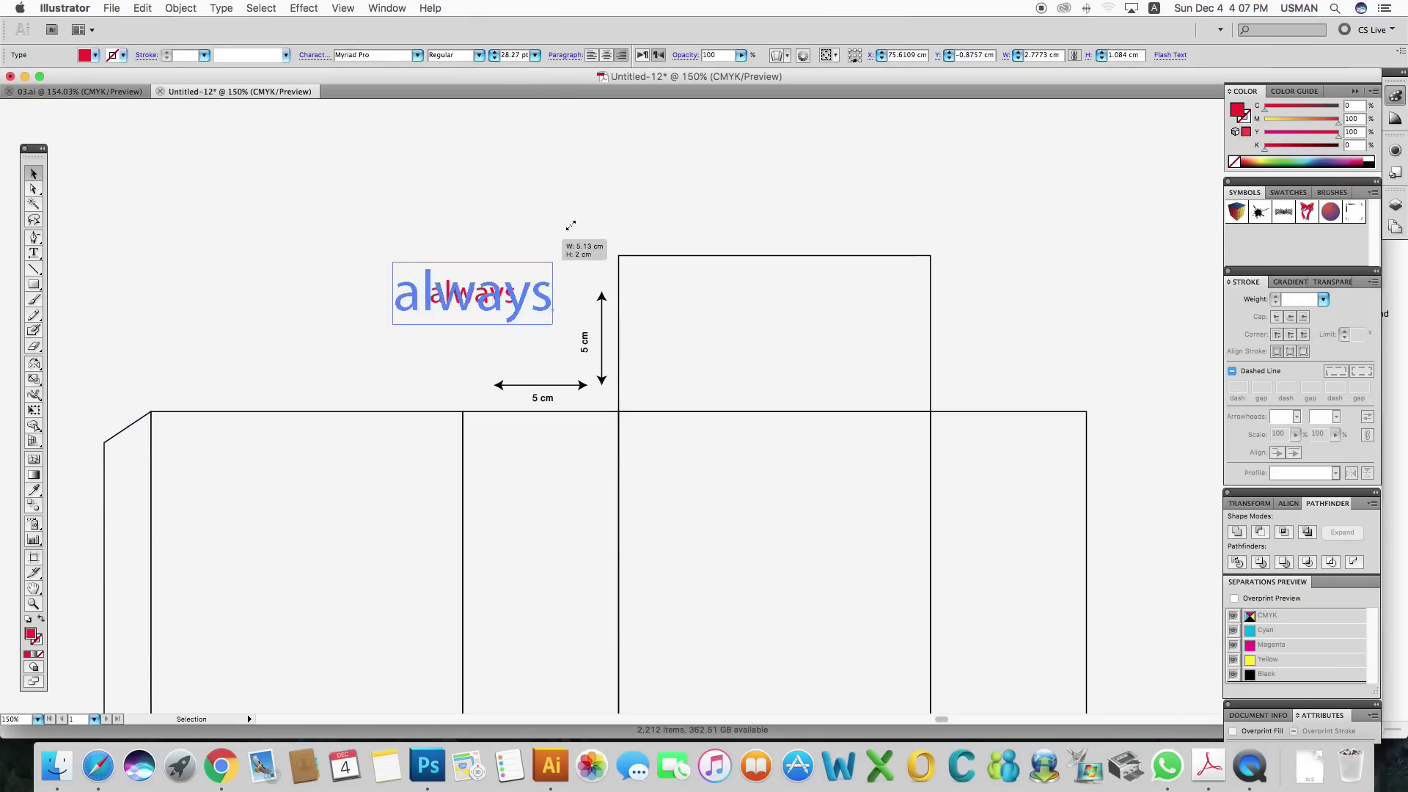
left_click_drag(520, 275, 592, 235)
key("Delete")
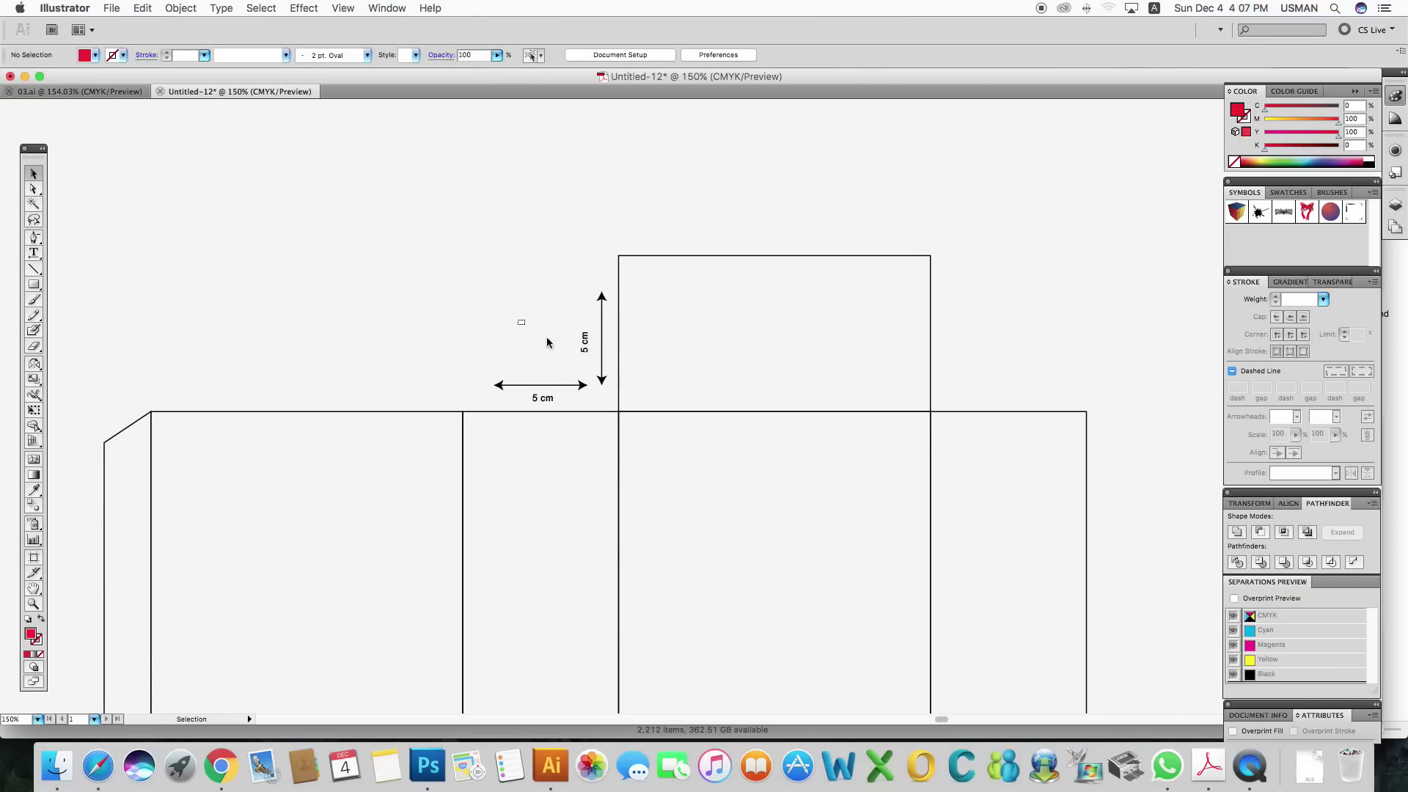
Step: Delete the 5 cm dimension arrows and their labels
left_click_drag(520, 322, 609, 411)
key("Delete")
key("super+minus")
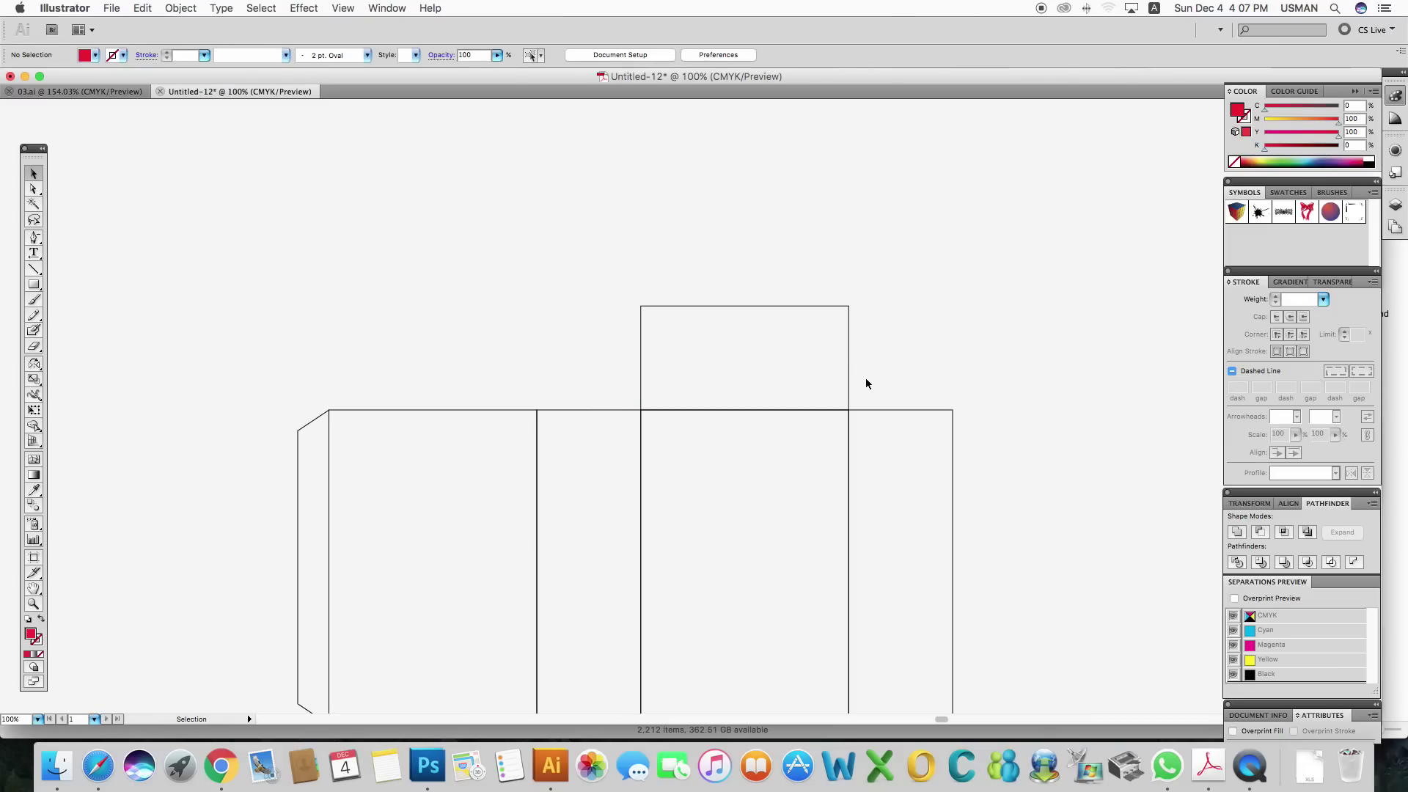
Step: Copy the top flap upward and make the copy 1.5 cm tall as a tuck strip
left_click_drag(848, 405, 862, 301)
scroll(807, 279, "up", 1)
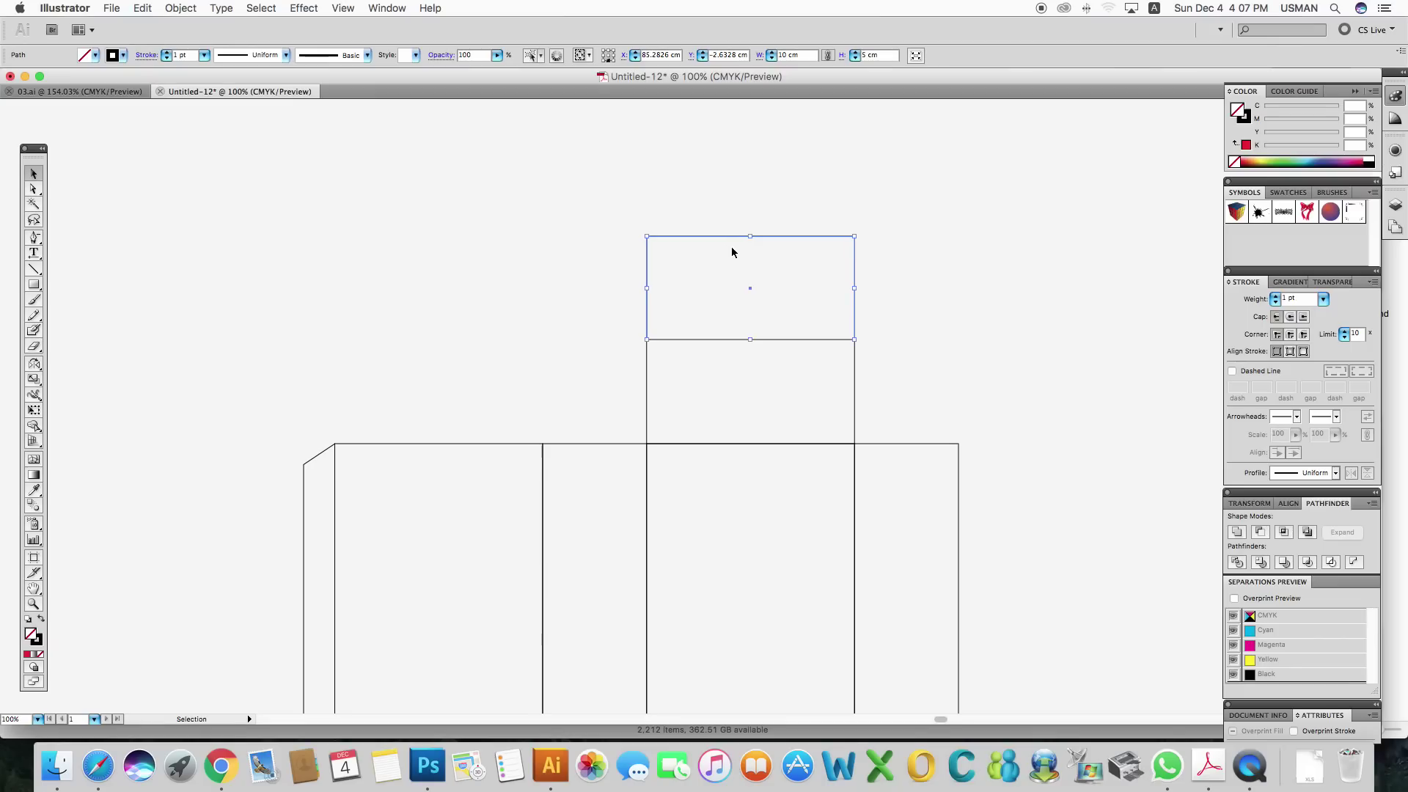
triple_click(881, 55)
type("1.5")
key("Return")
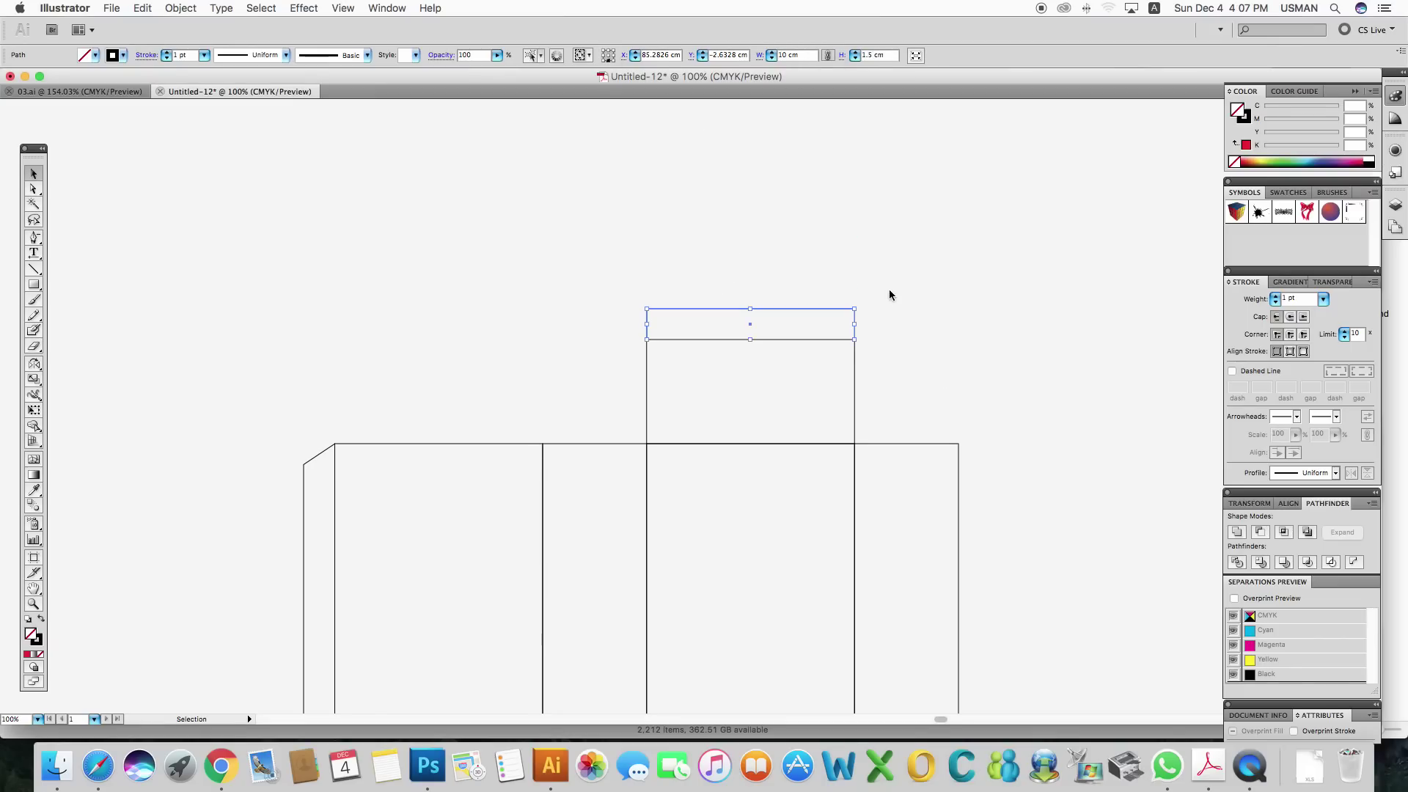
left_click(887, 292)
key("z")
left_click_drag(567, 238, 1069, 528)
Step: Type 'now this is important tool now' left of the flaps and move it onto the box
key("t")
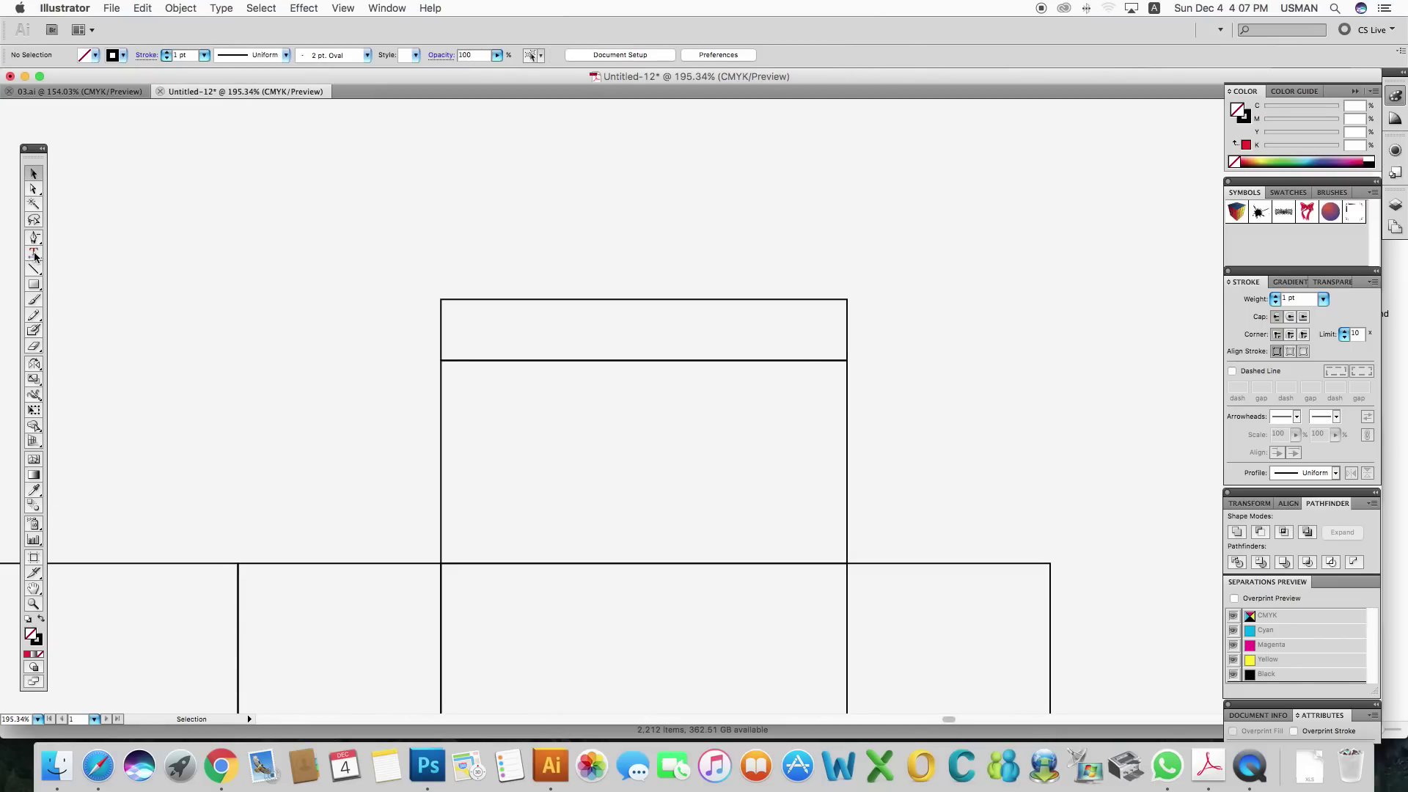
left_click(144, 314)
type("now")
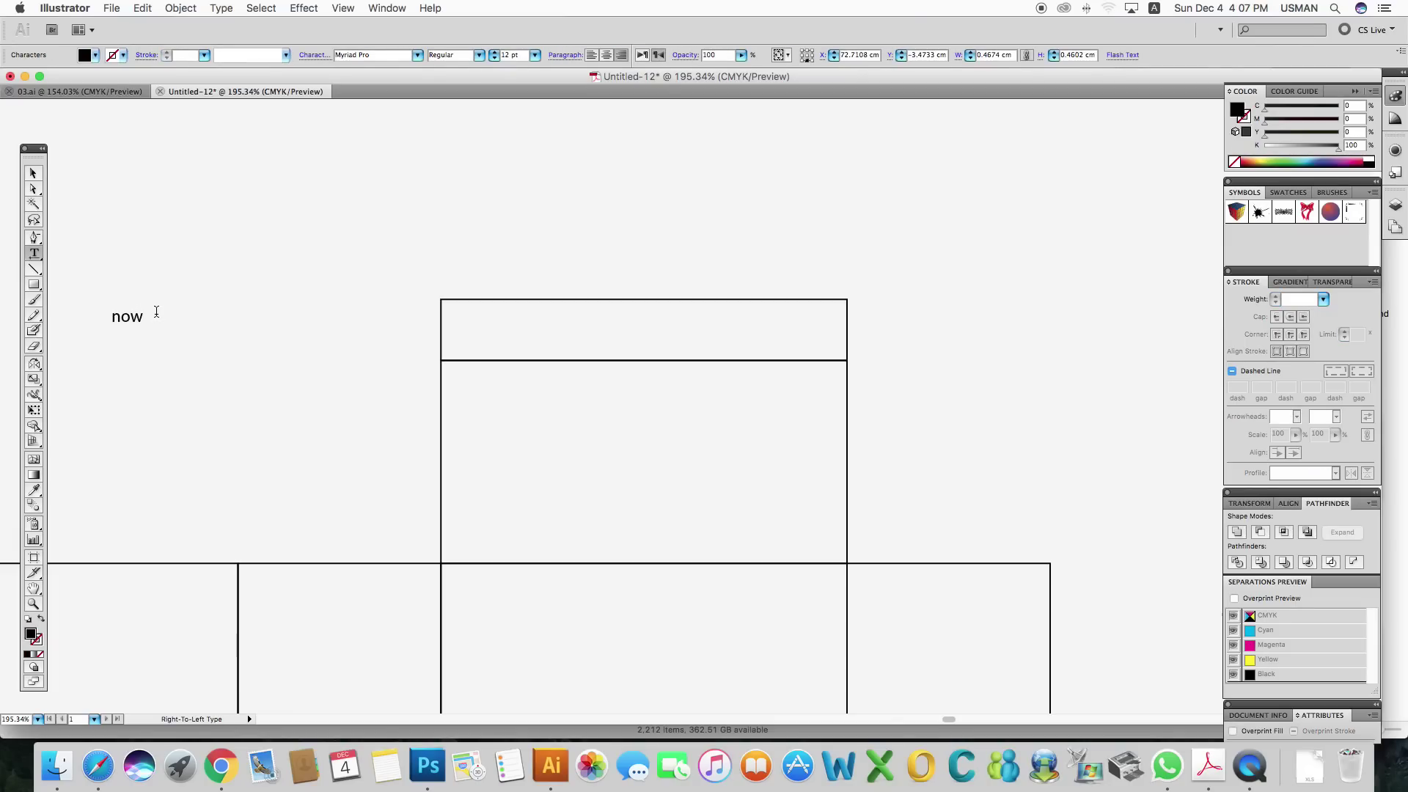
type(" this is i")
type("mportnat")
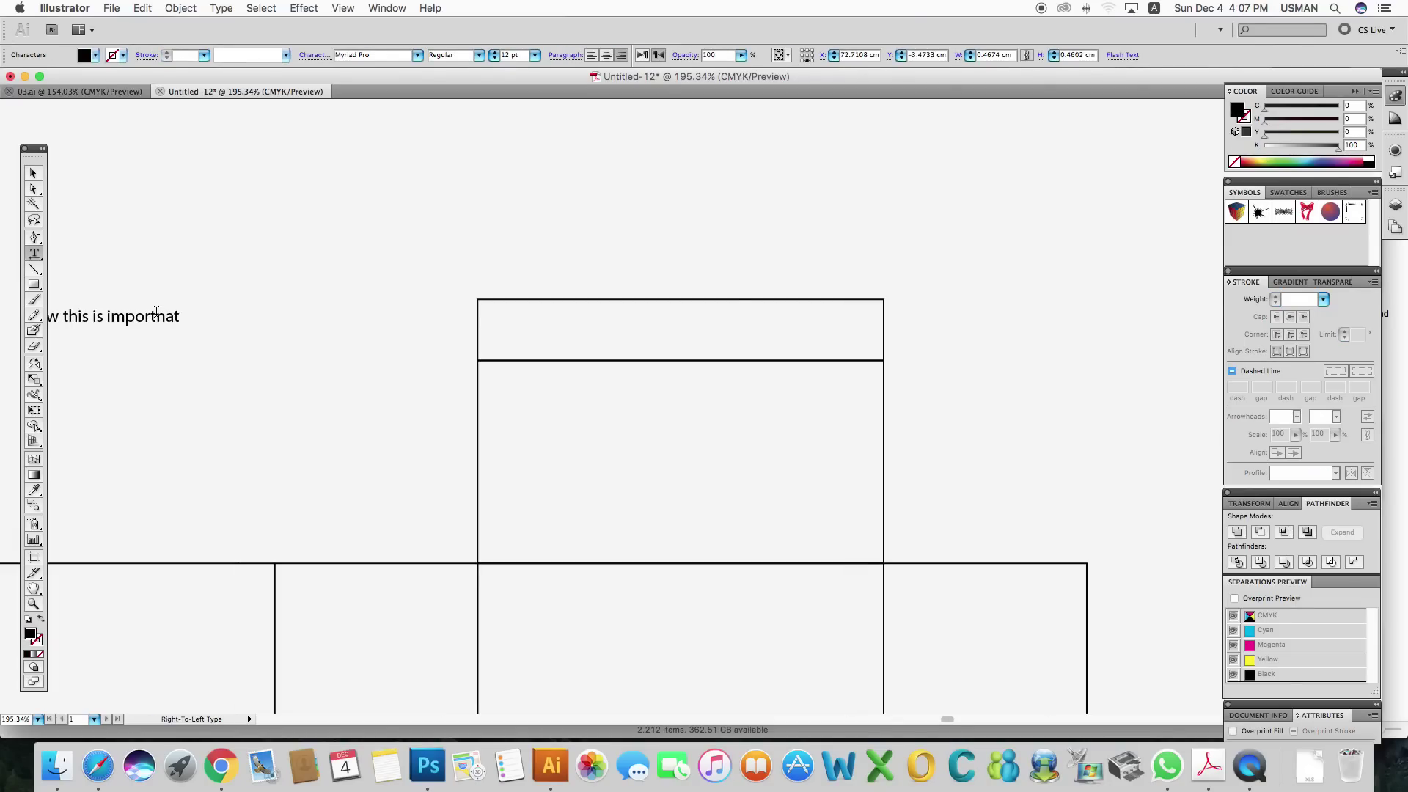
key("BackSpace")
key("BackSpace")
key("BackSpace")
type("ant tool")
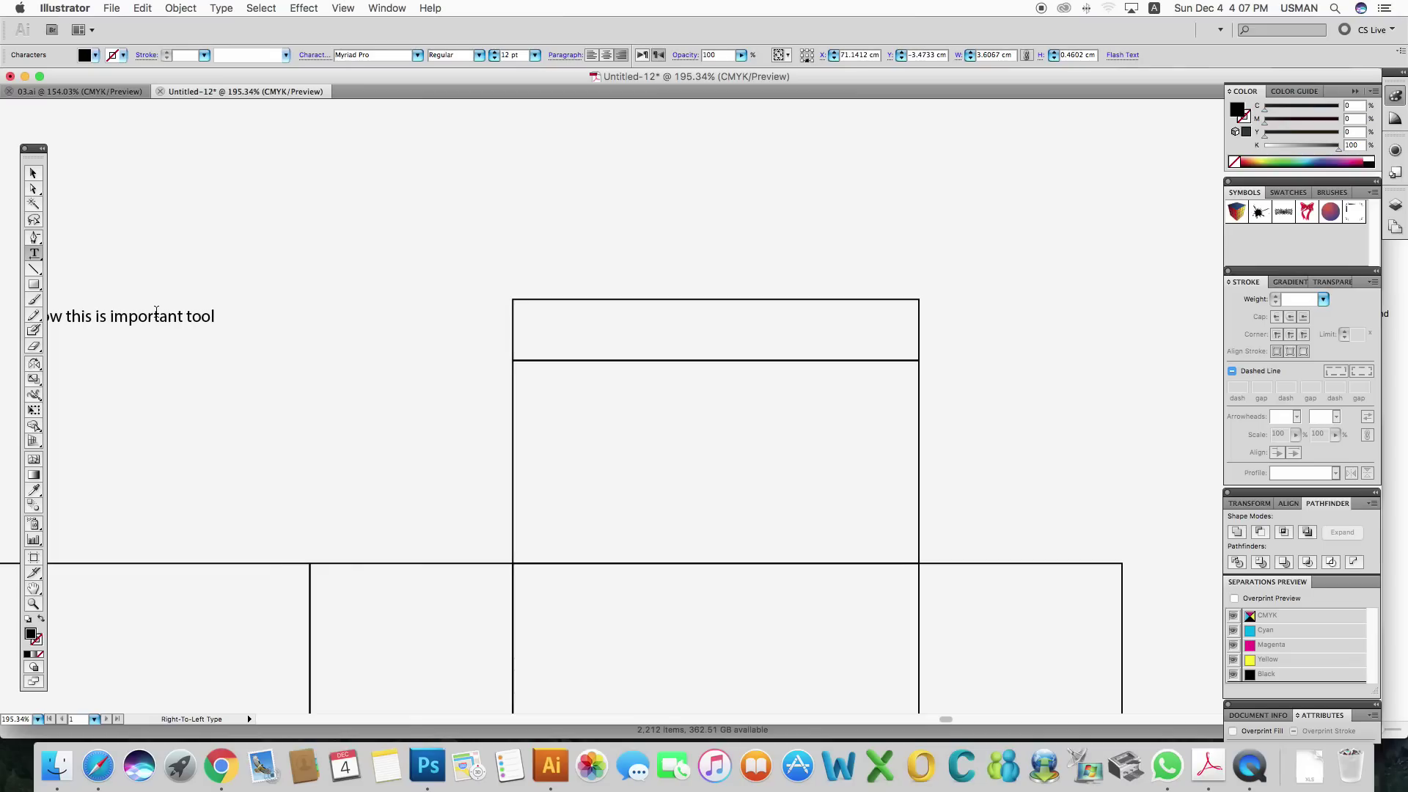
type(" now")
left_click(33, 174)
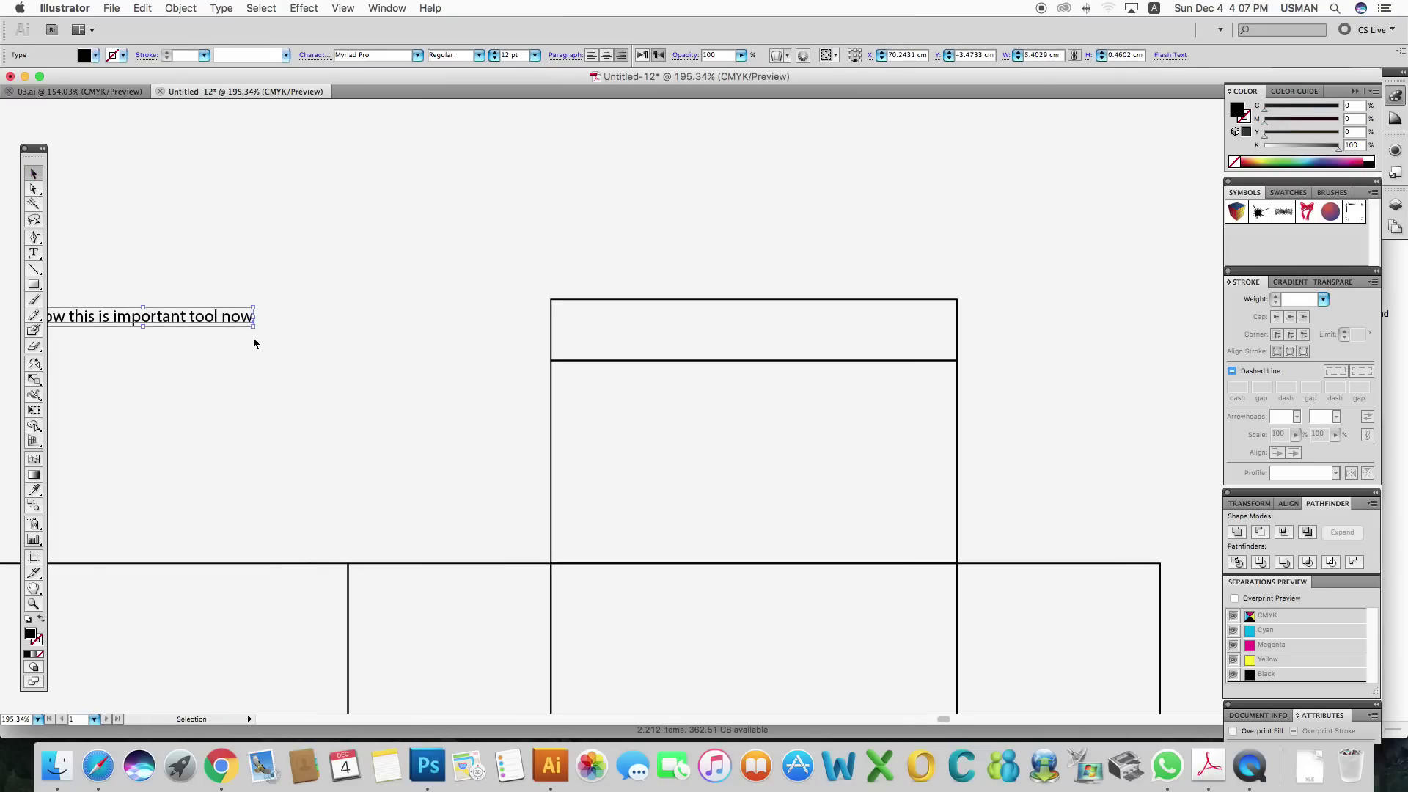
left_click_drag(235, 320, 502, 433)
left_click(498, 361)
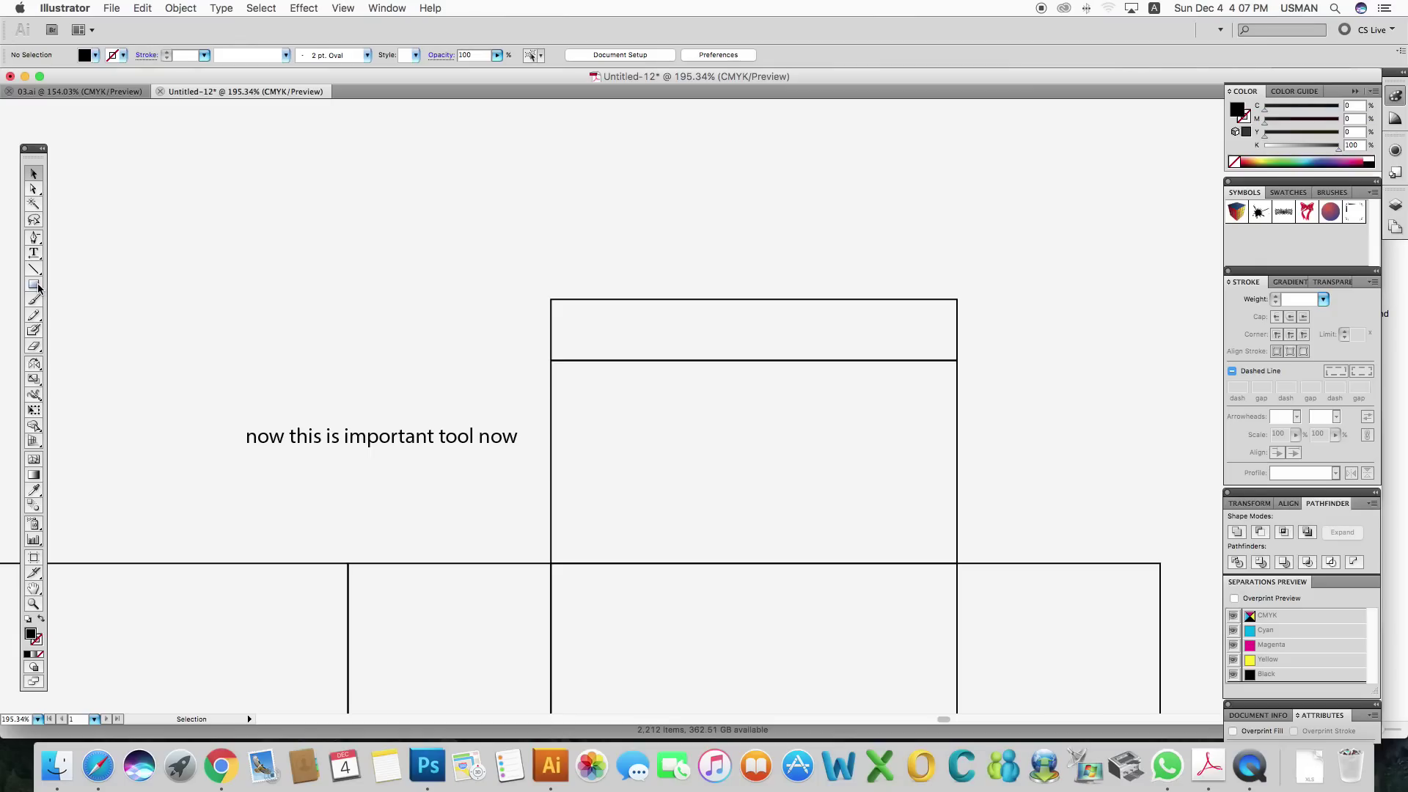
Step: Draw a small circle above the note and swap its fill and stroke to outline it
left_click_drag(39, 288, 94, 322)
left_click_drag(315, 285, 382, 354)
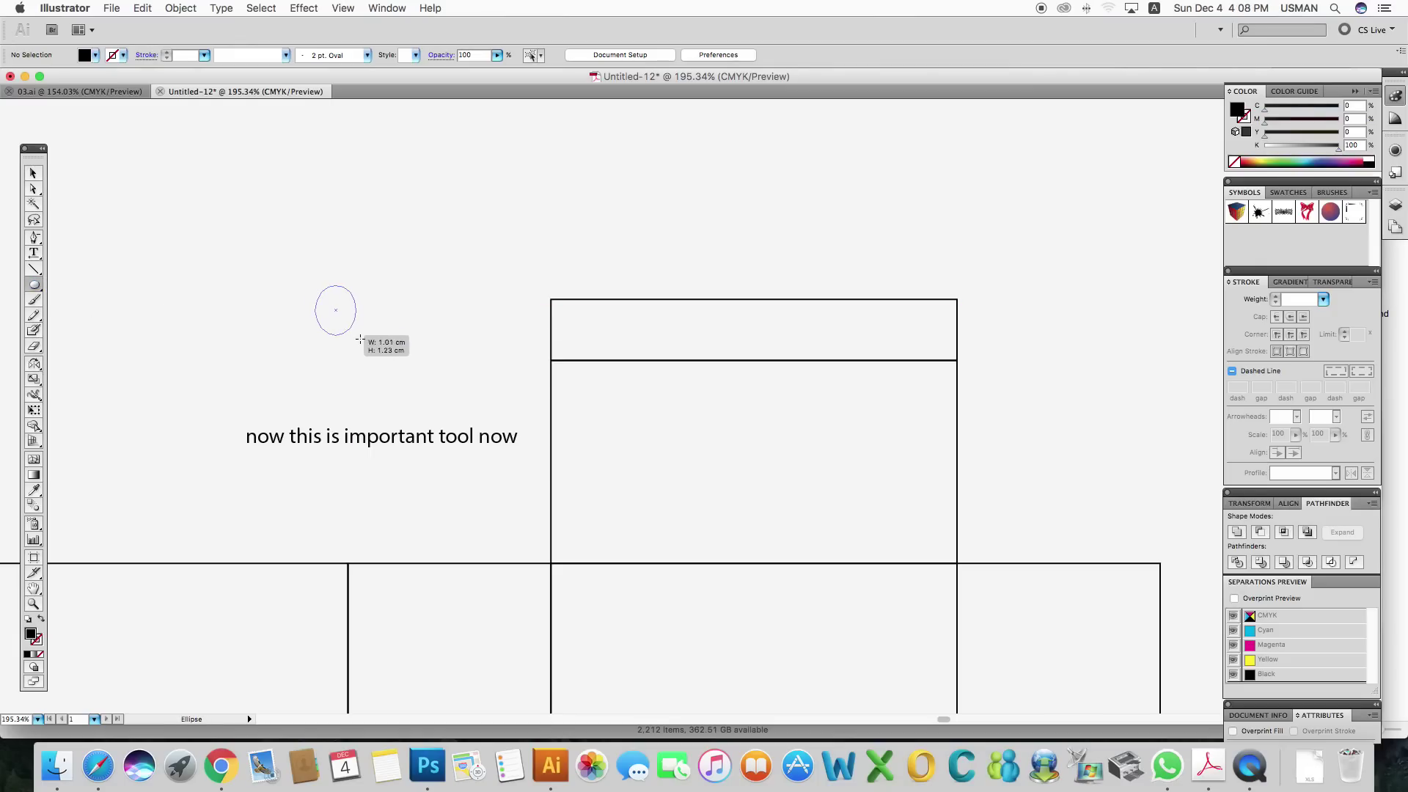
key("v")
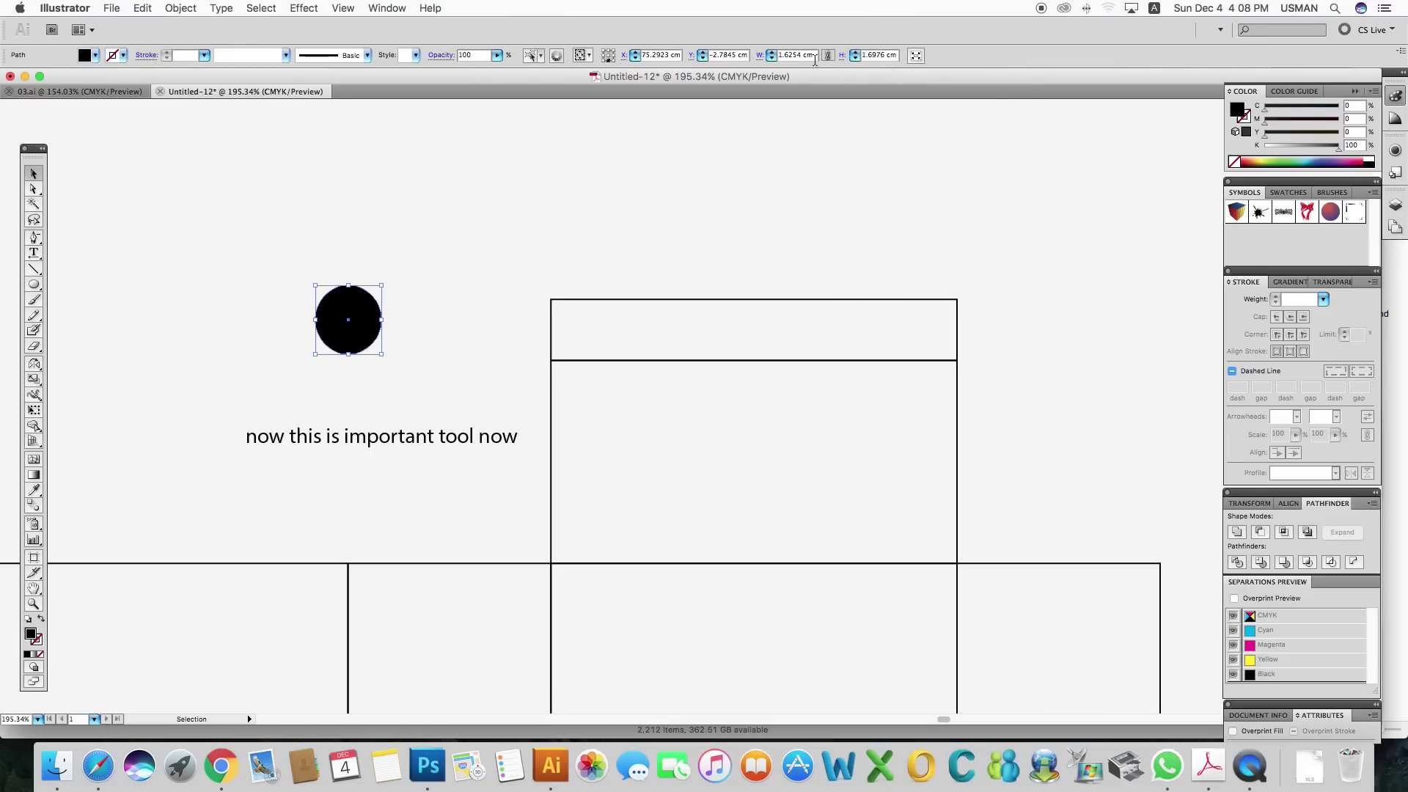
left_click(623, 299)
left_click(866, 55)
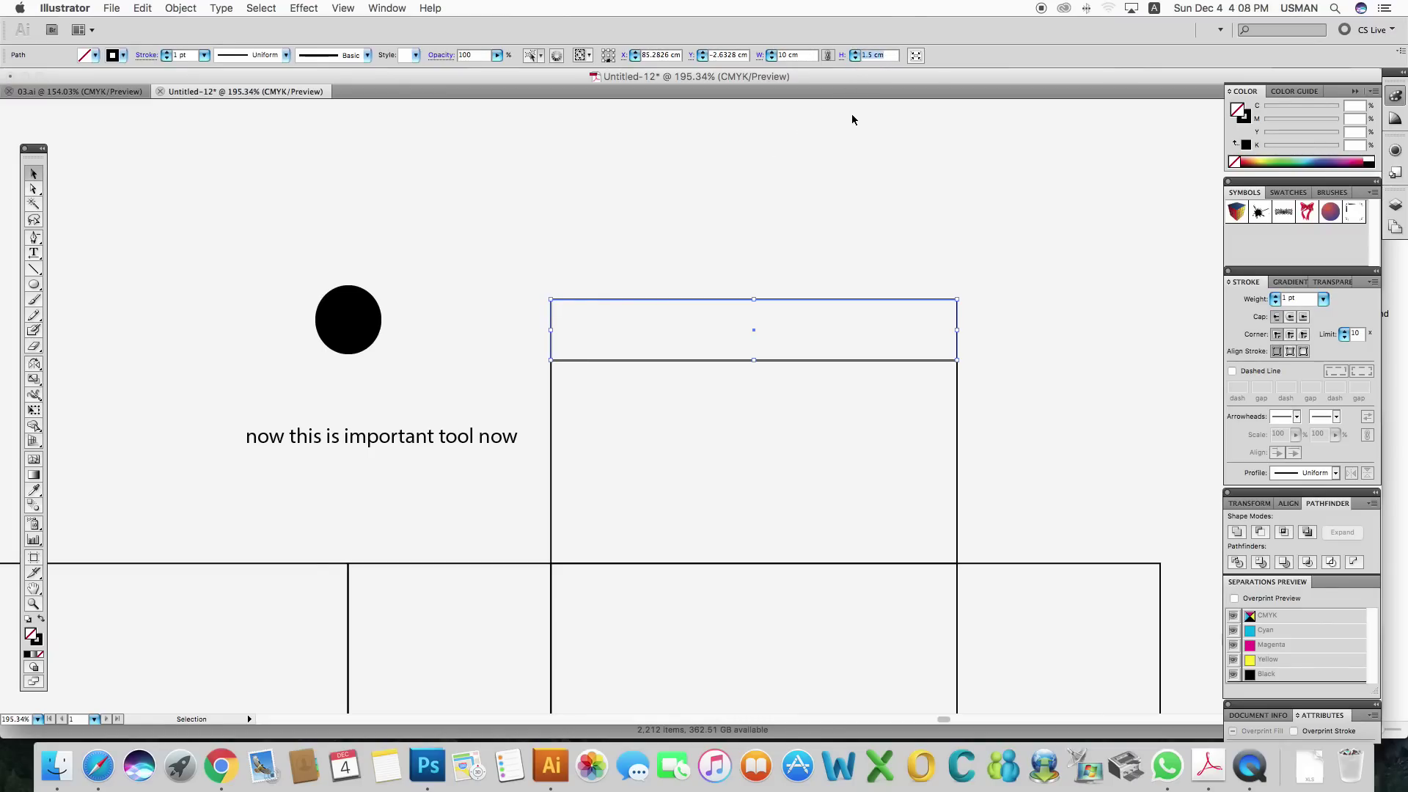
left_click(375, 312)
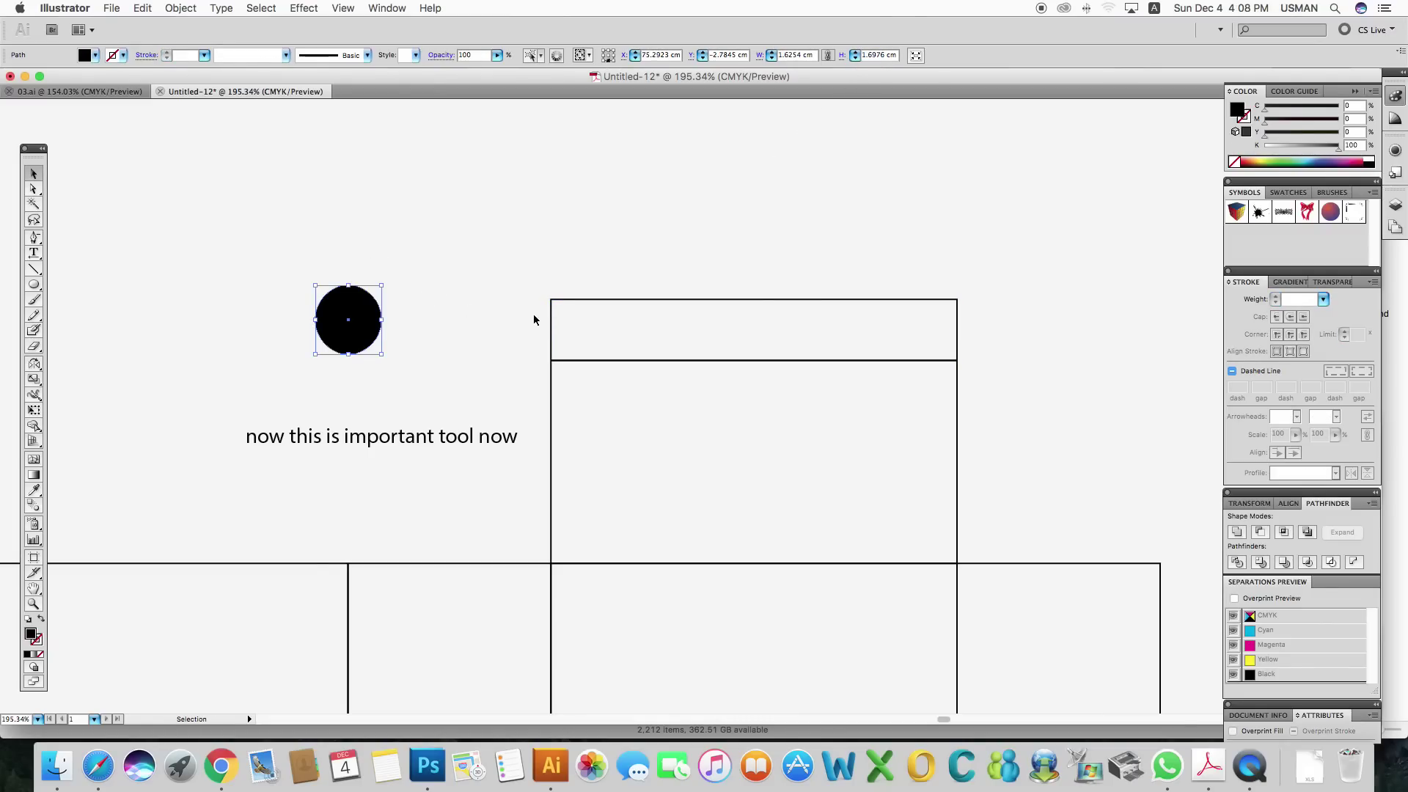
key("shift+x")
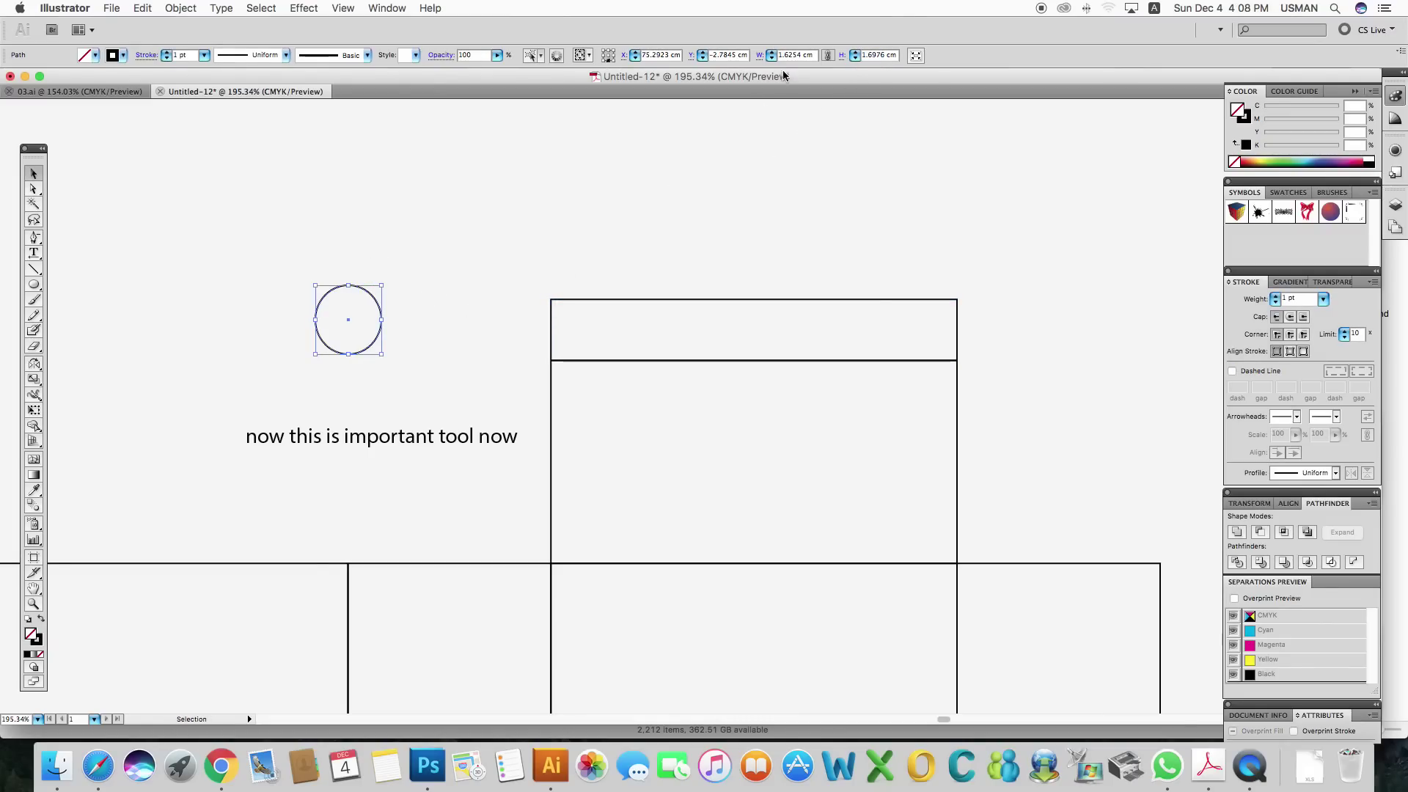
Step: Set the circle's width and height to 1.5 cm
double_click(788, 55)
type("1.5")
key("Return")
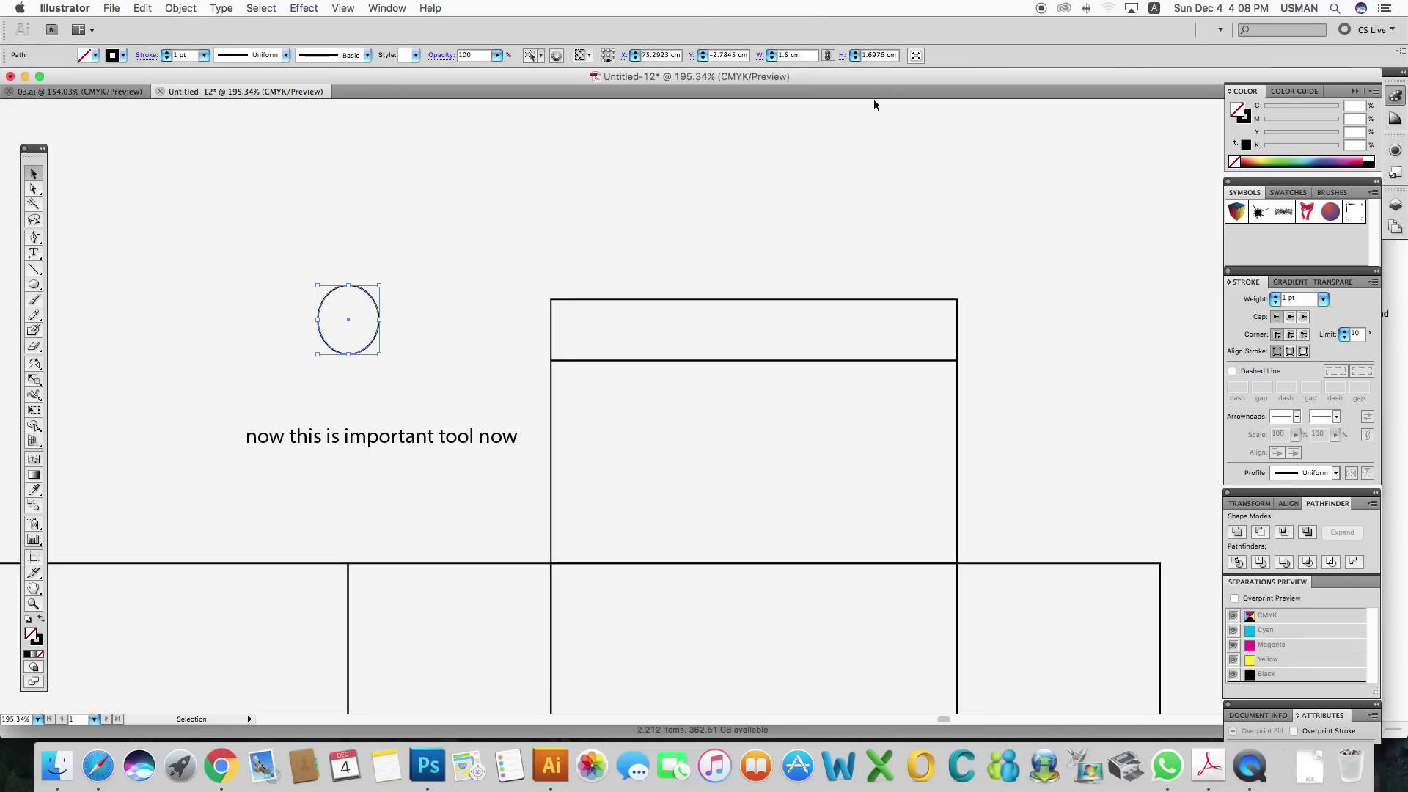
double_click(879, 55)
type("1.5")
key("Return")
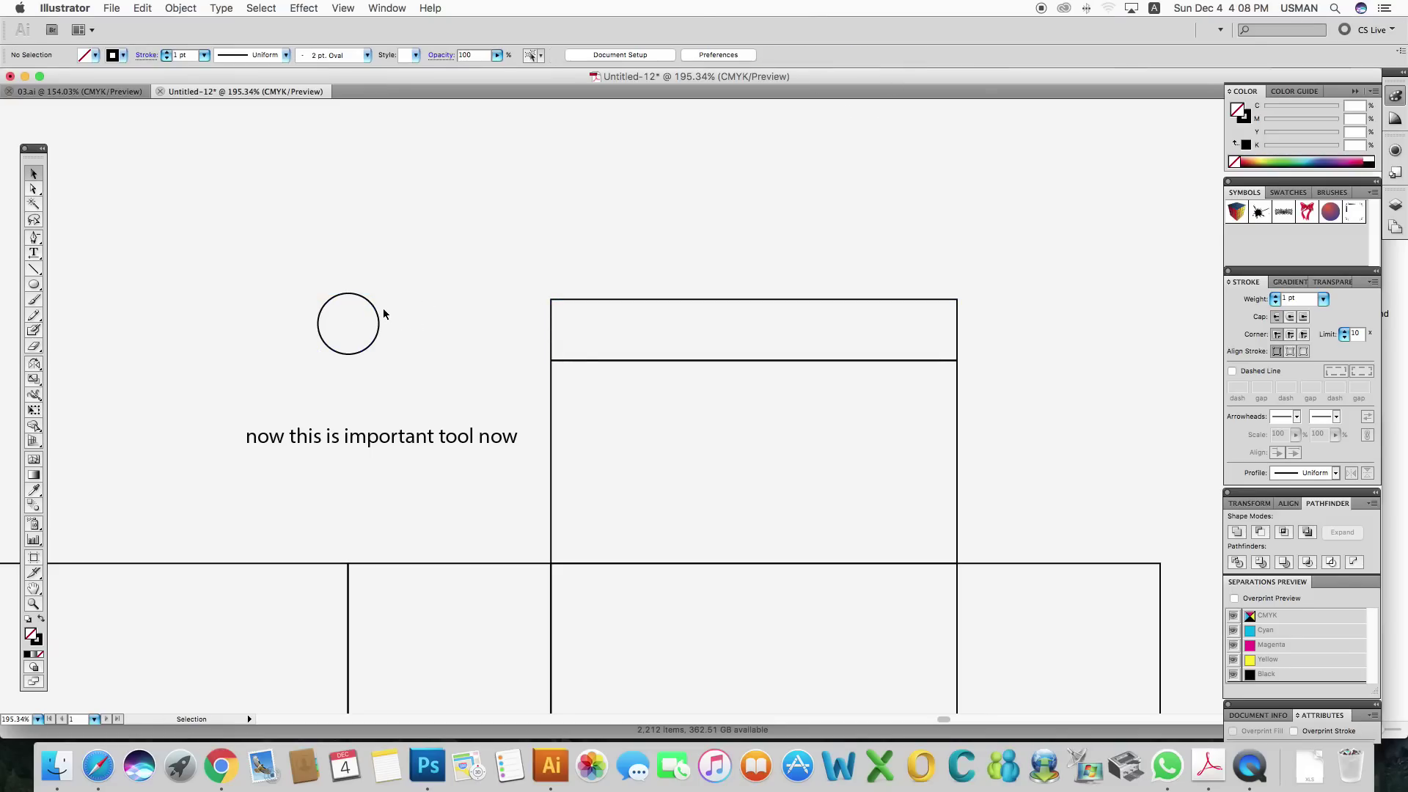
Step: Align a circle to each end of the top tuck flap, right then left
left_click_drag(383, 313, 444, 278)
left_click(570, 305, "shift")
left_click(635, 55)
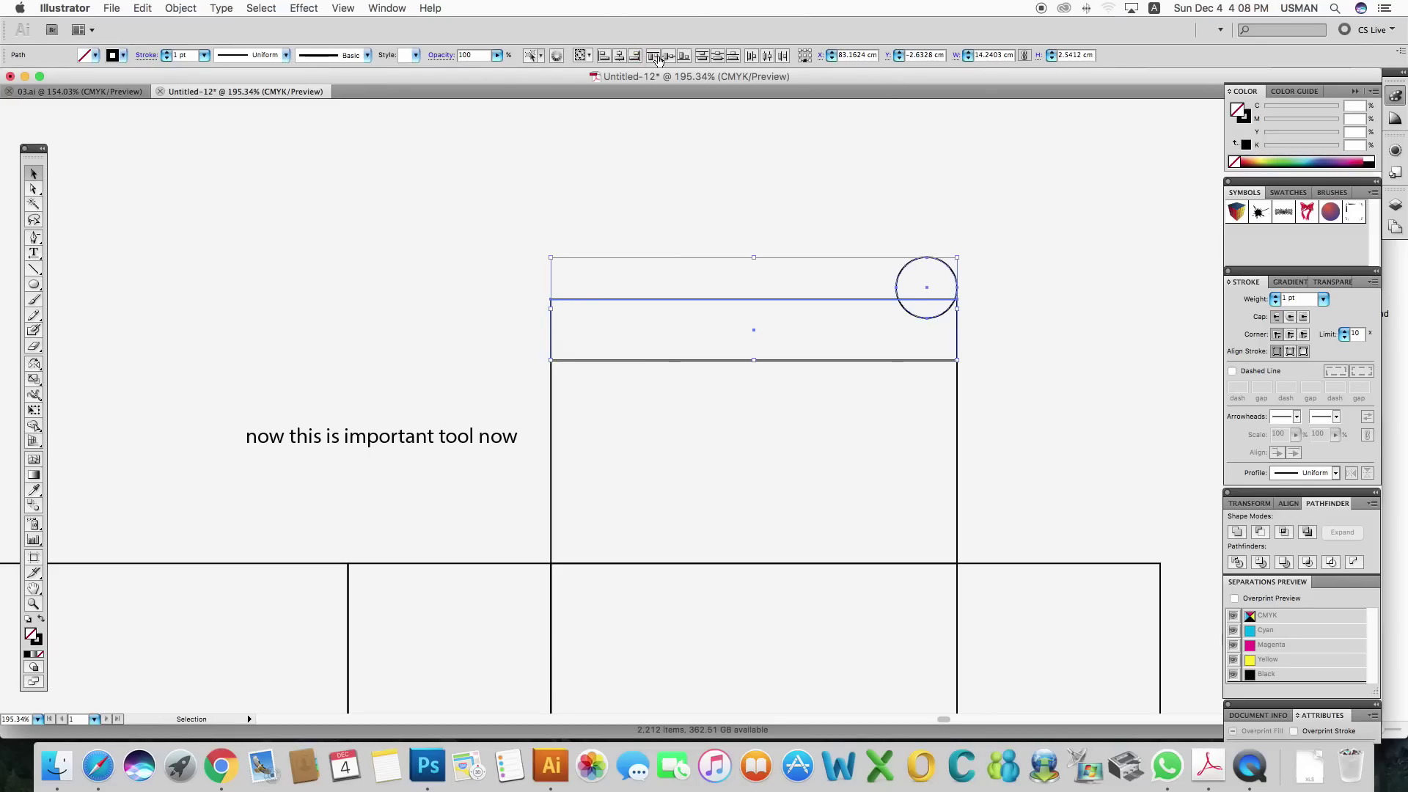
left_click(684, 55)
left_click(847, 157)
left_click_drag(952, 315, 830, 315)
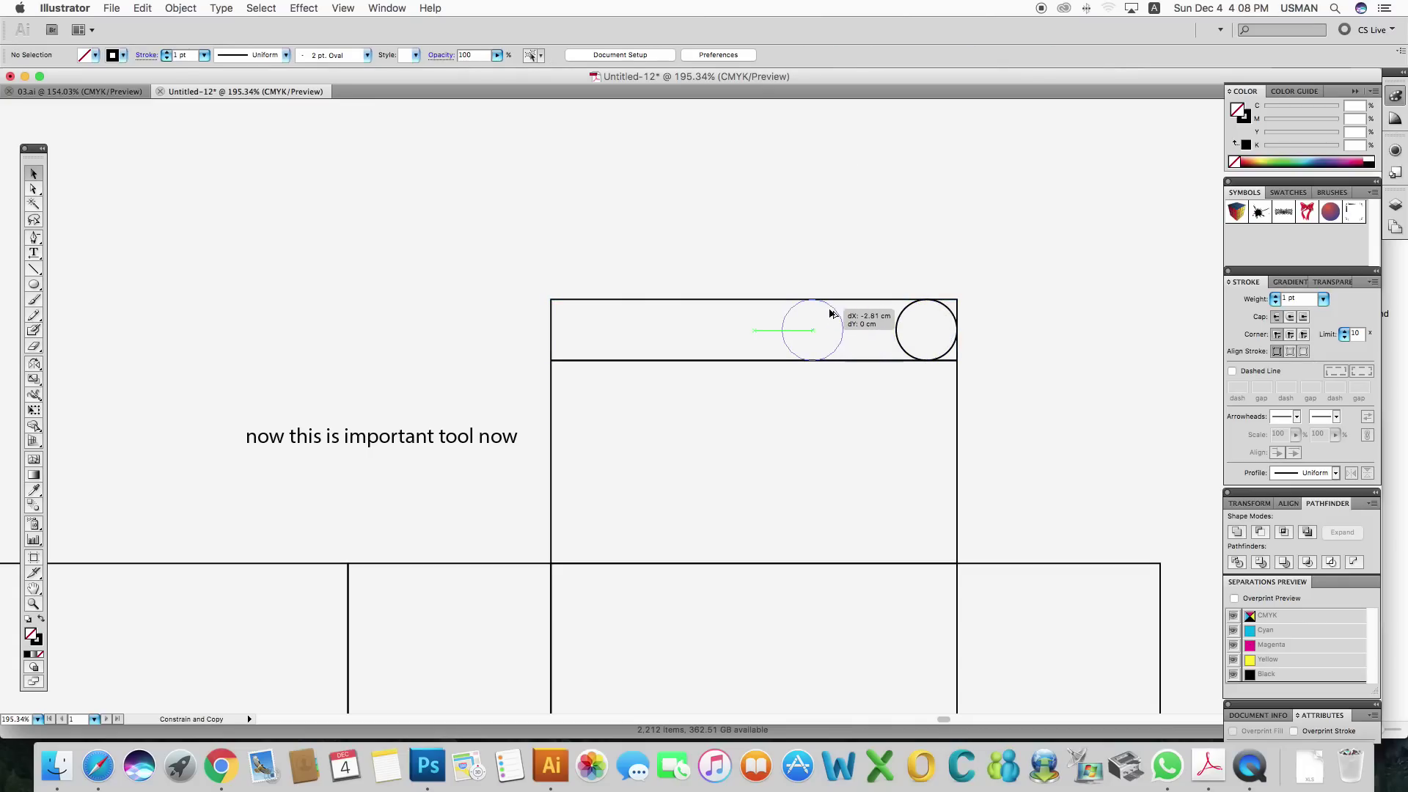
left_click(652, 300, "shift")
left_click(608, 57)
left_click(496, 283)
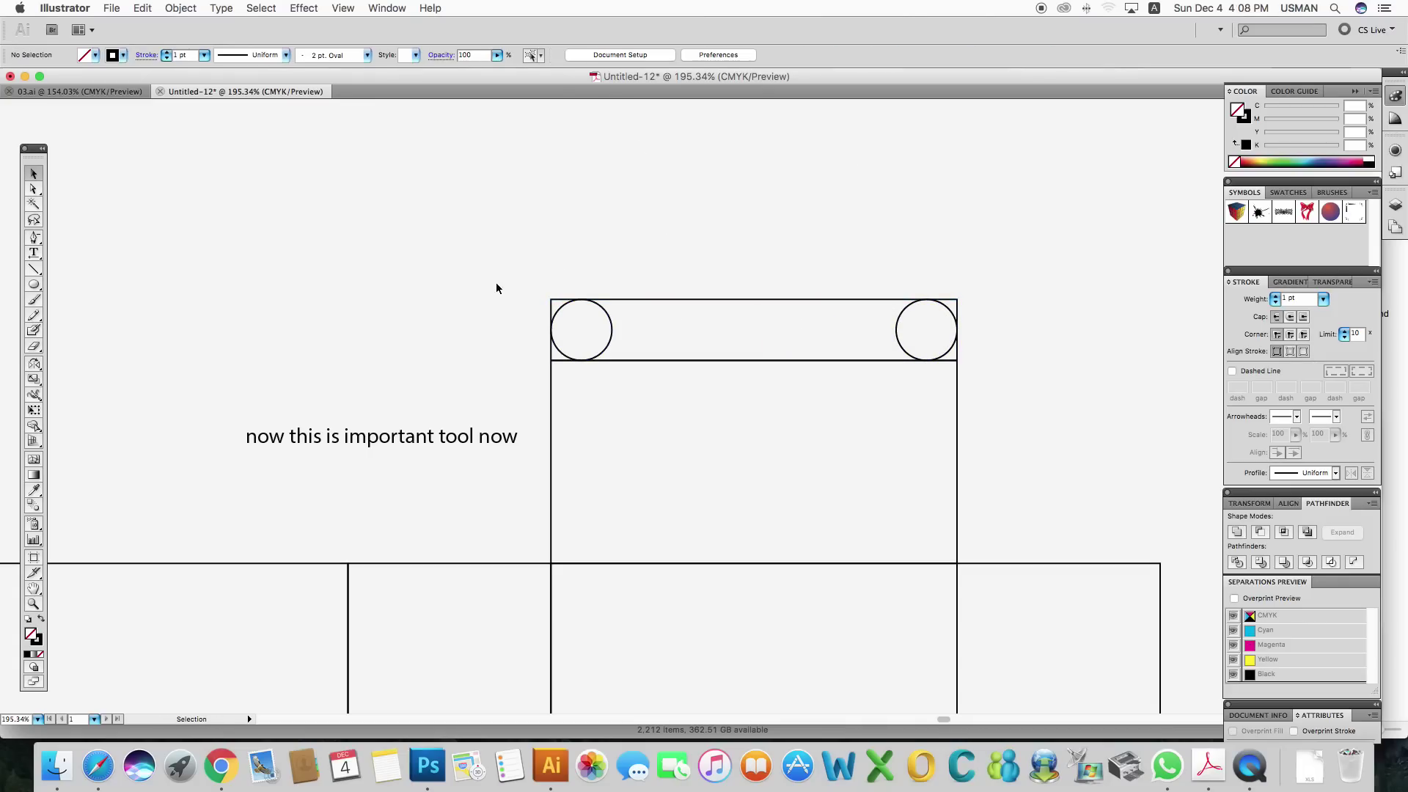
Step: Ungroup the circles and flap, then unite them into one round-cornered tuck flap
left_click_drag(464, 293, 980, 344)
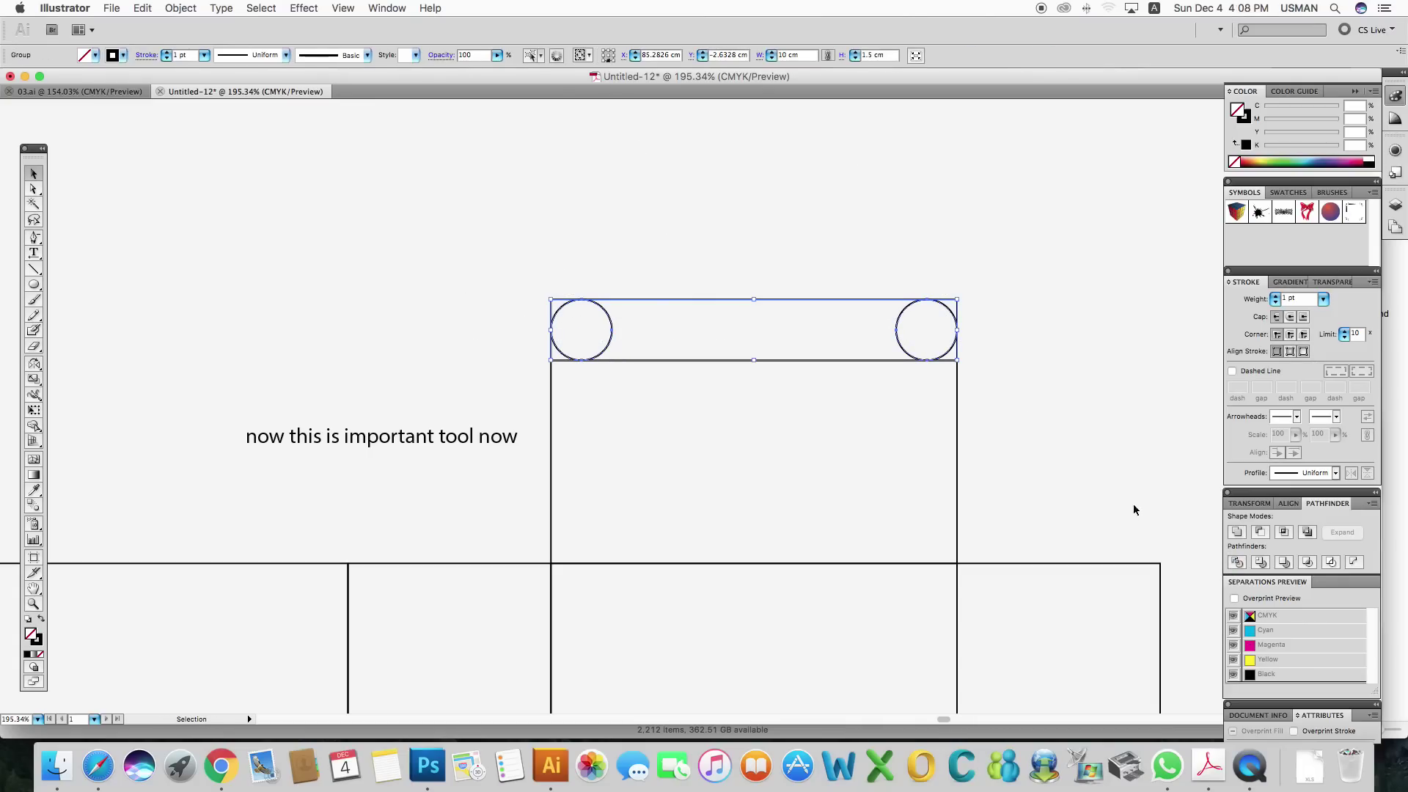
right_click(1069, 399)
left_click(1100, 484)
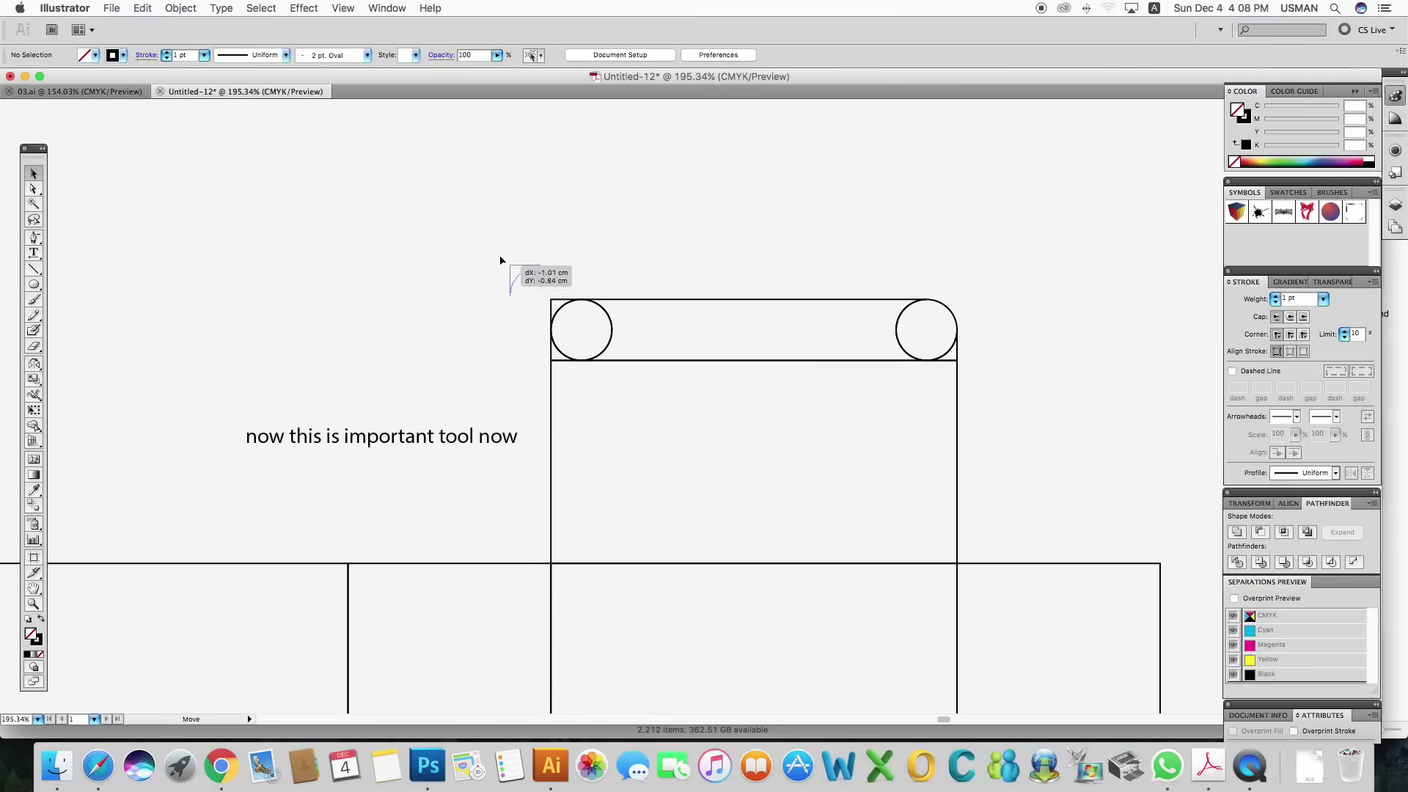
left_click_drag(611, 323, 689, 273)
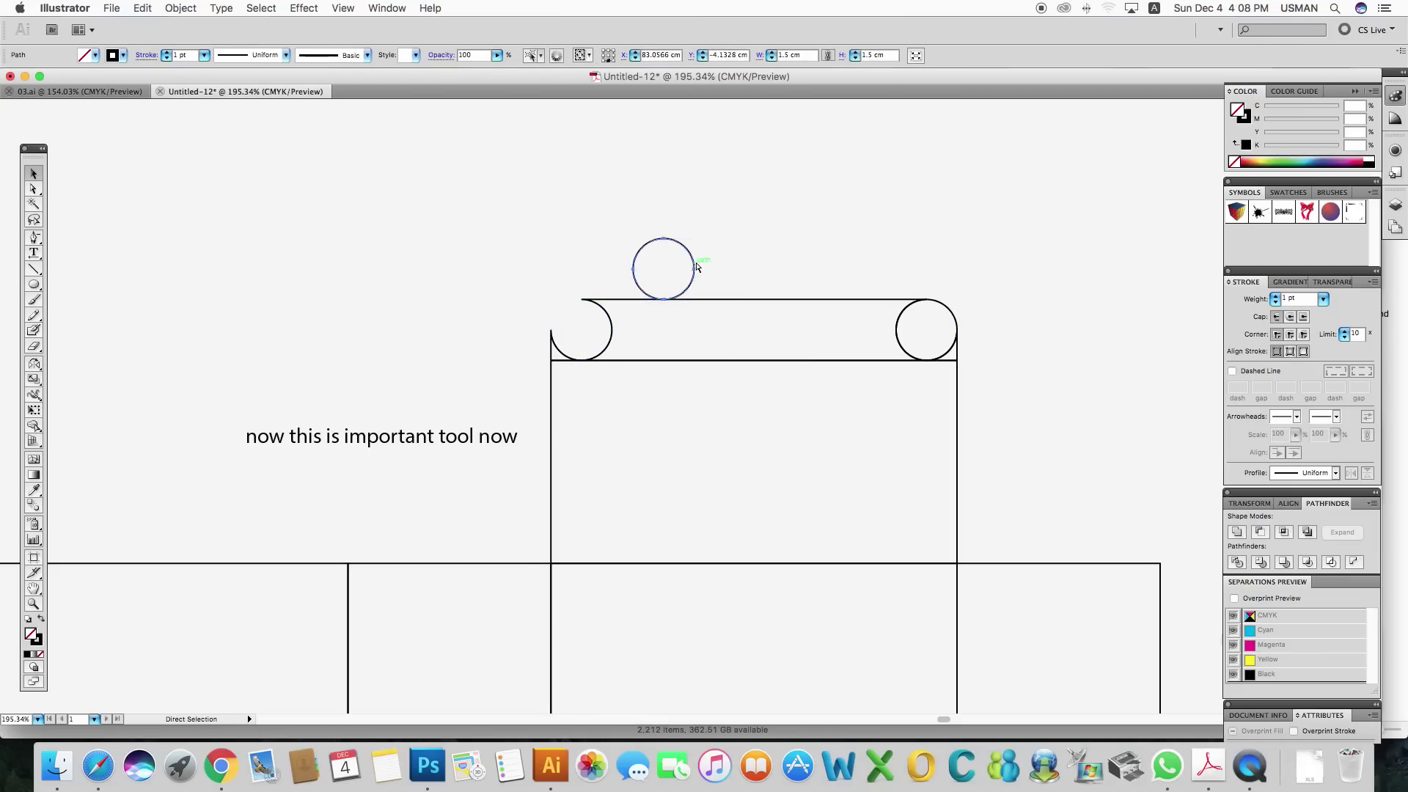
left_click_drag(472, 272, 976, 354)
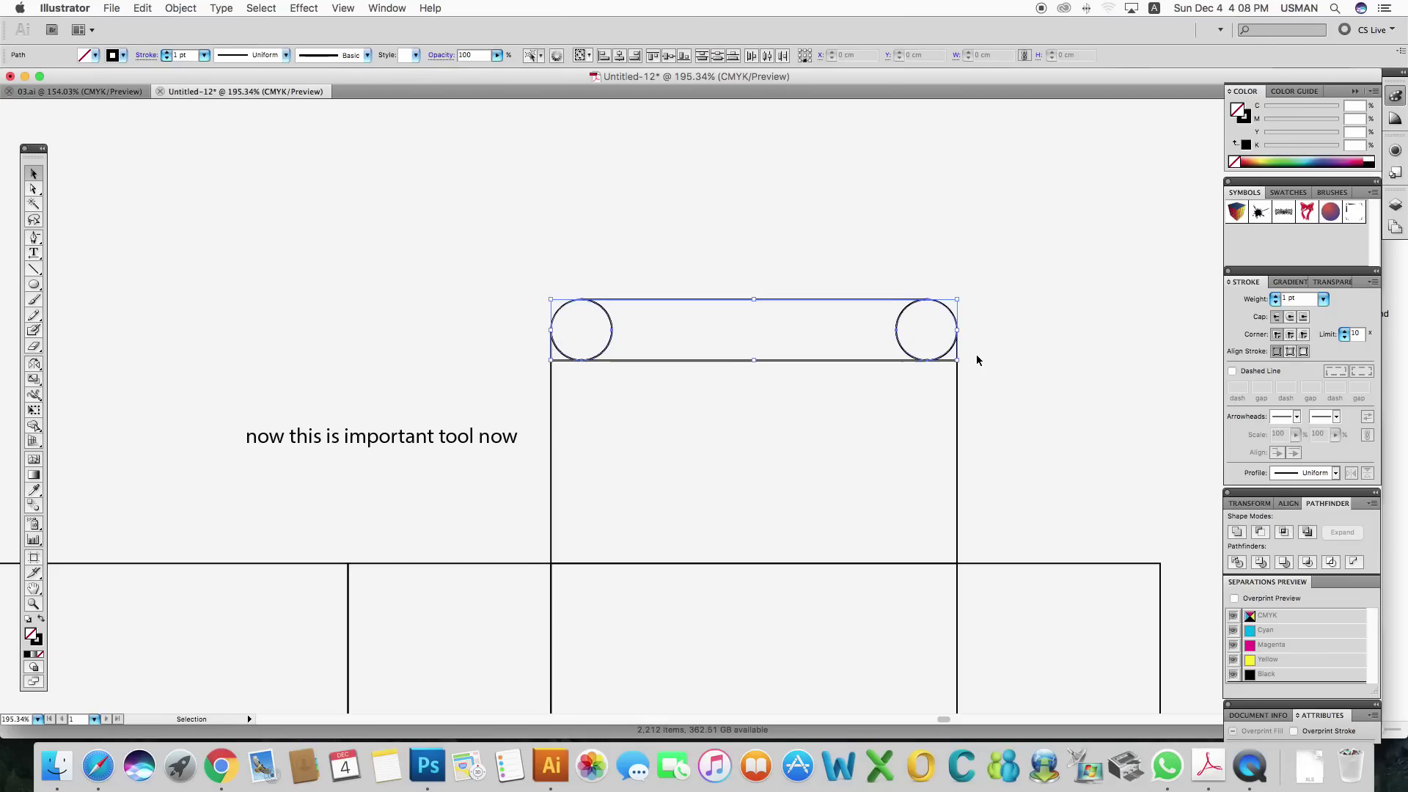
left_click(1237, 532)
left_click(1015, 460)
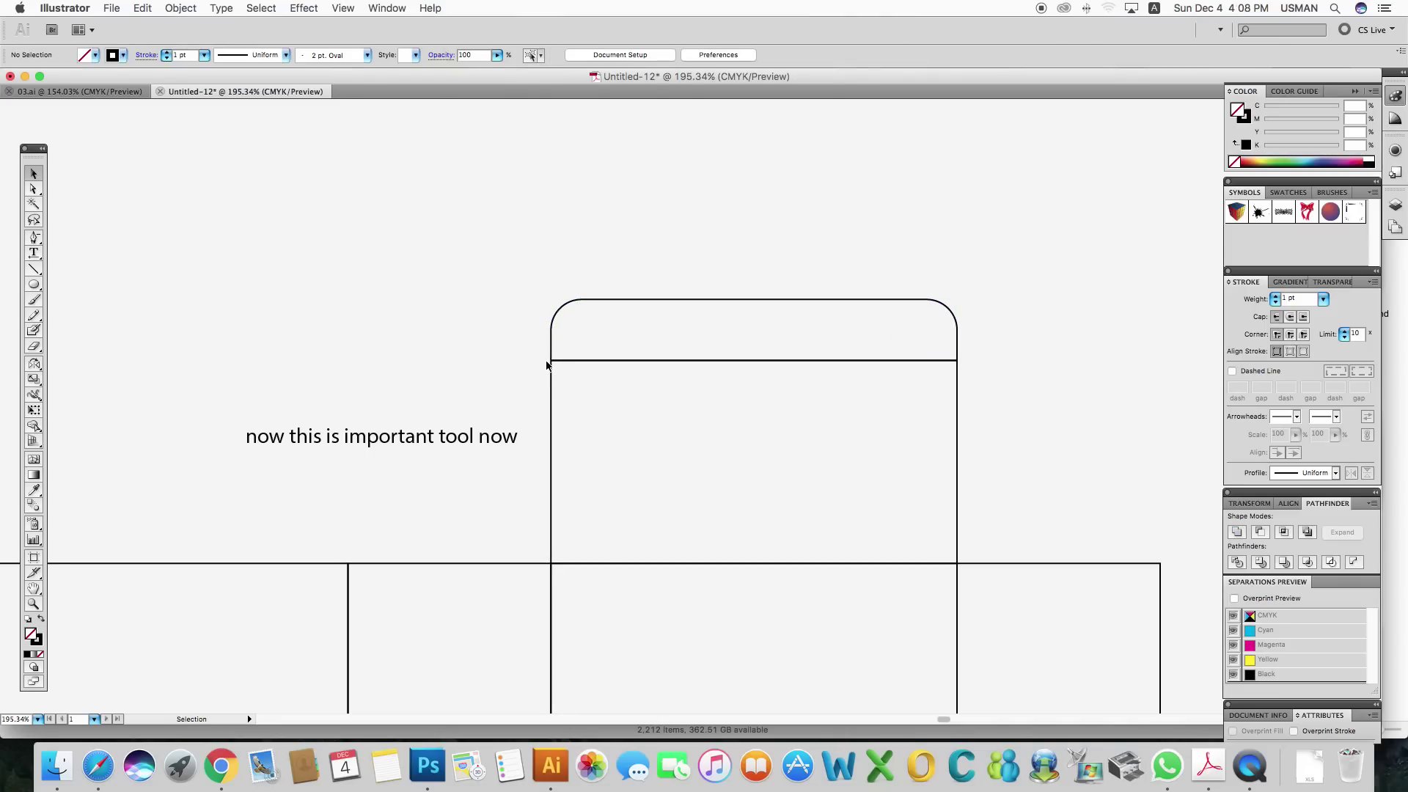
Step: Copy the 5 cm side panel upward and shorten it to a roughly 3.18 cm-tall flap
key("super+minus")
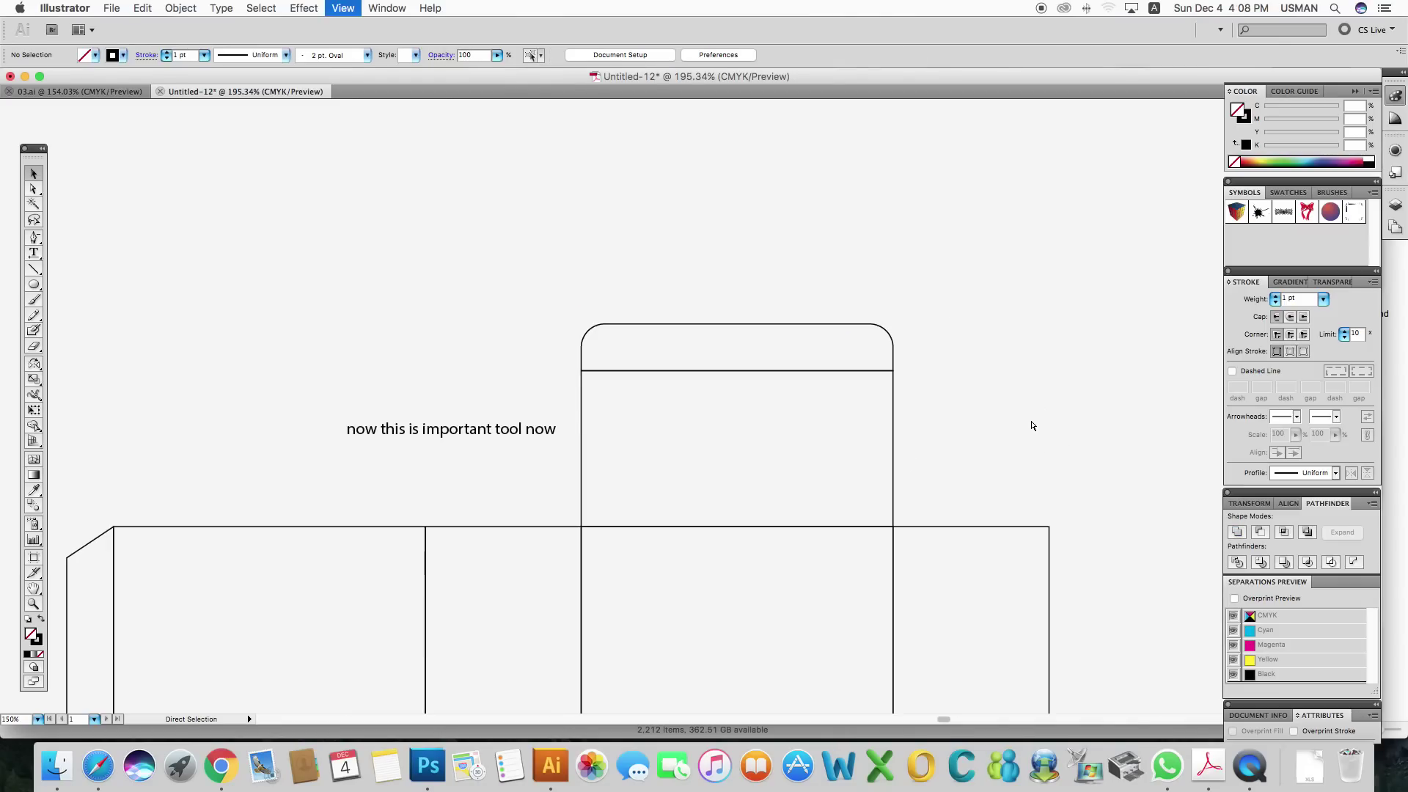
key("super+minus")
left_click_drag(760, 462, 783, 365)
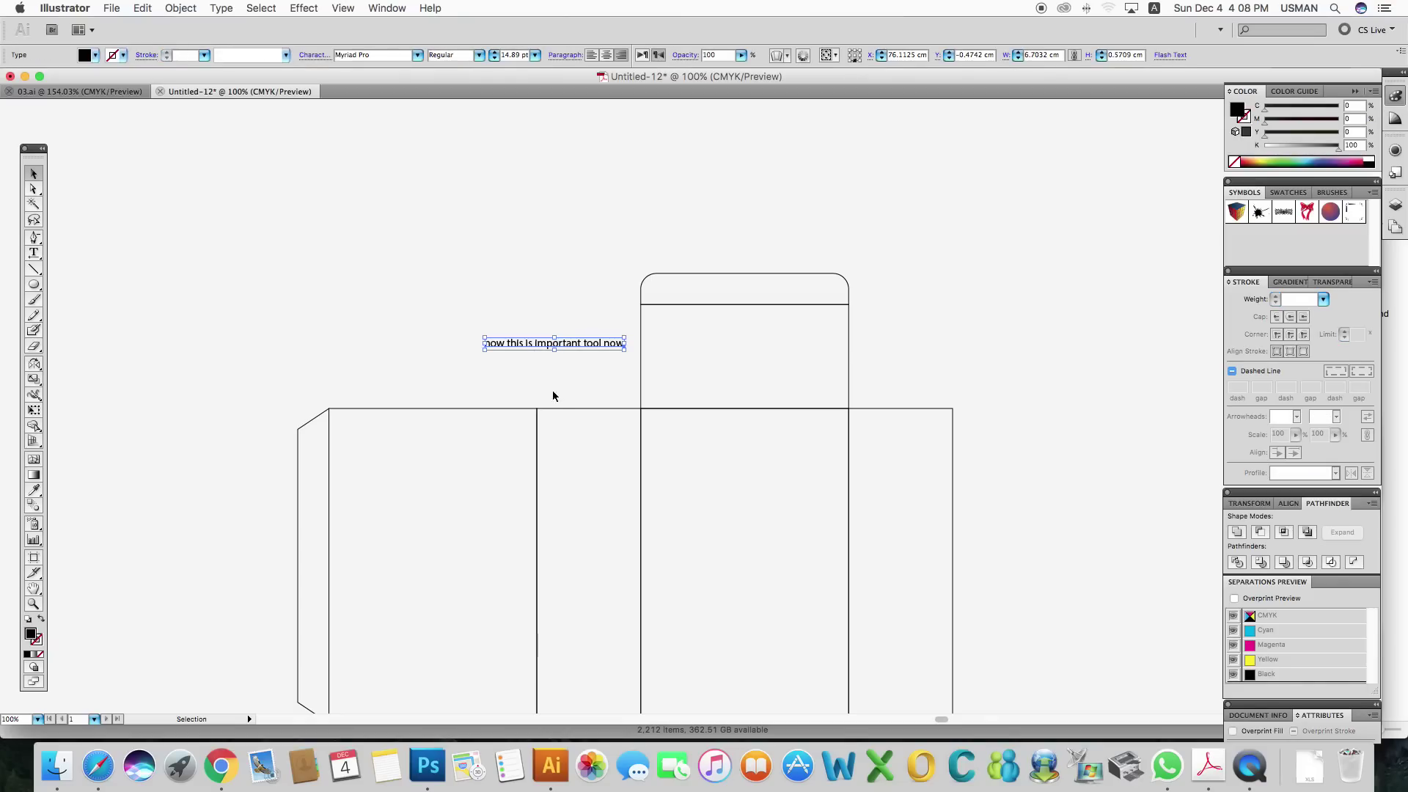
key("shift+x")
scroll(597, 535, "down", 1)
left_click_drag(602, 702, 616, 383)
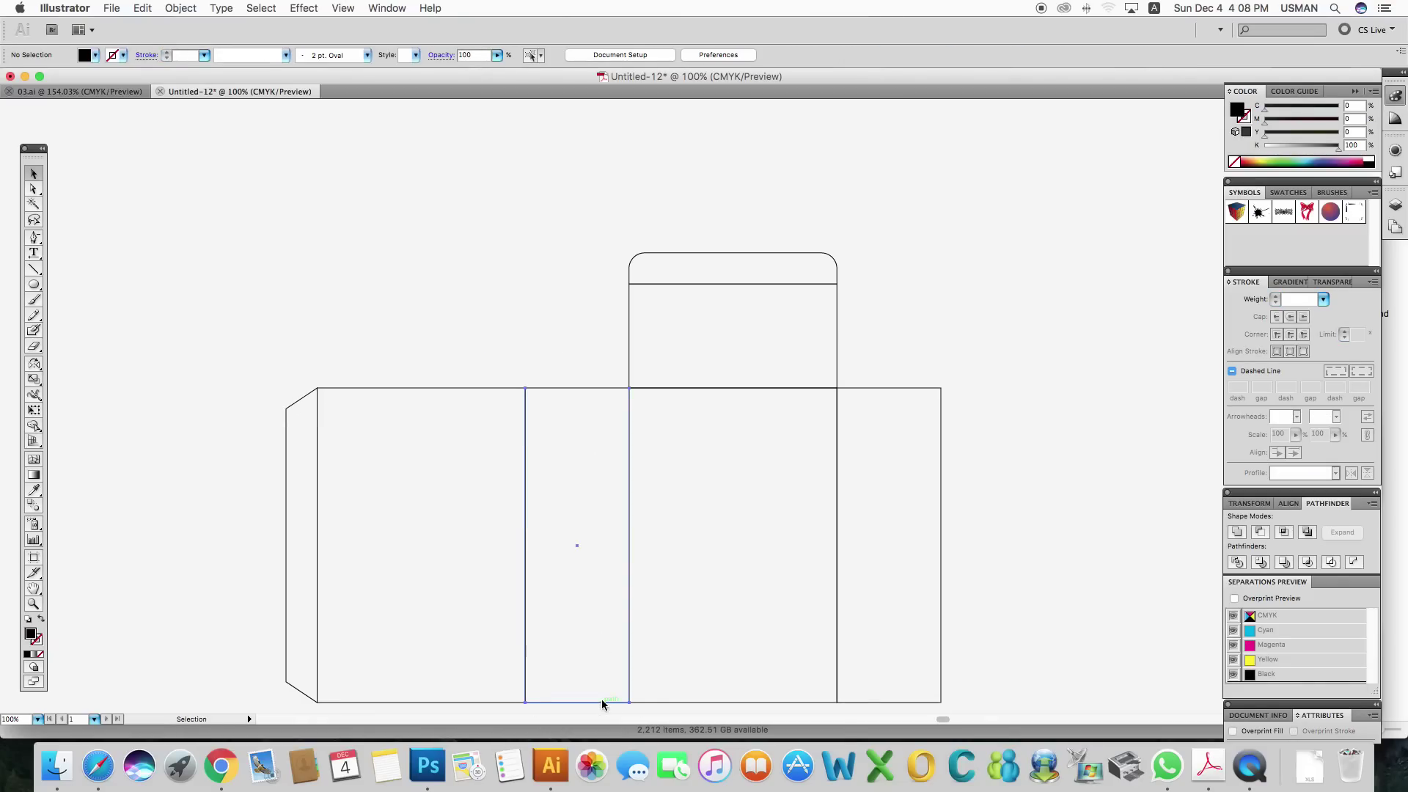
scroll(591, 411, "up", 1)
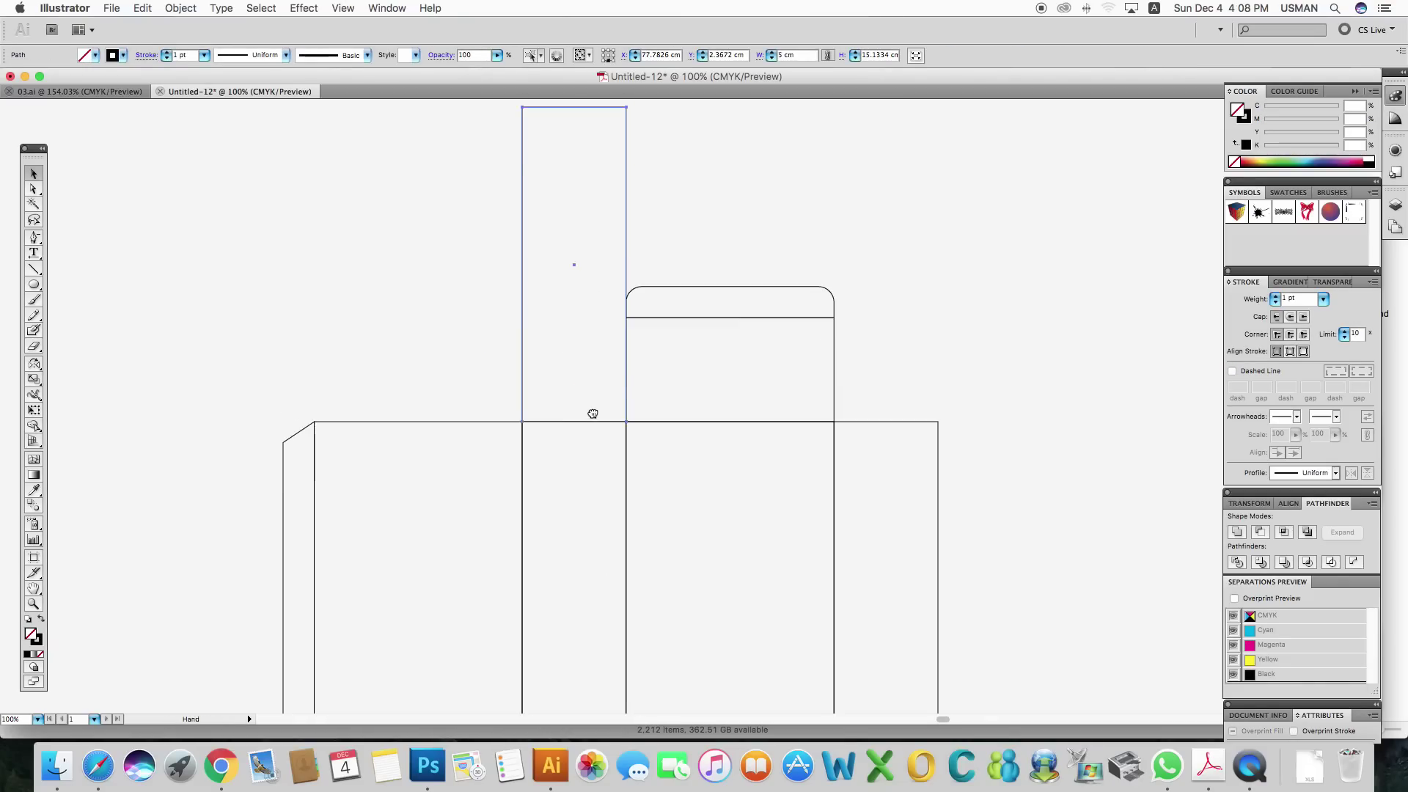
scroll(586, 294, "up", 2)
left_click_drag(579, 178, 621, 428)
left_click(556, 376)
key("z")
left_click_drag(435, 294, 914, 590)
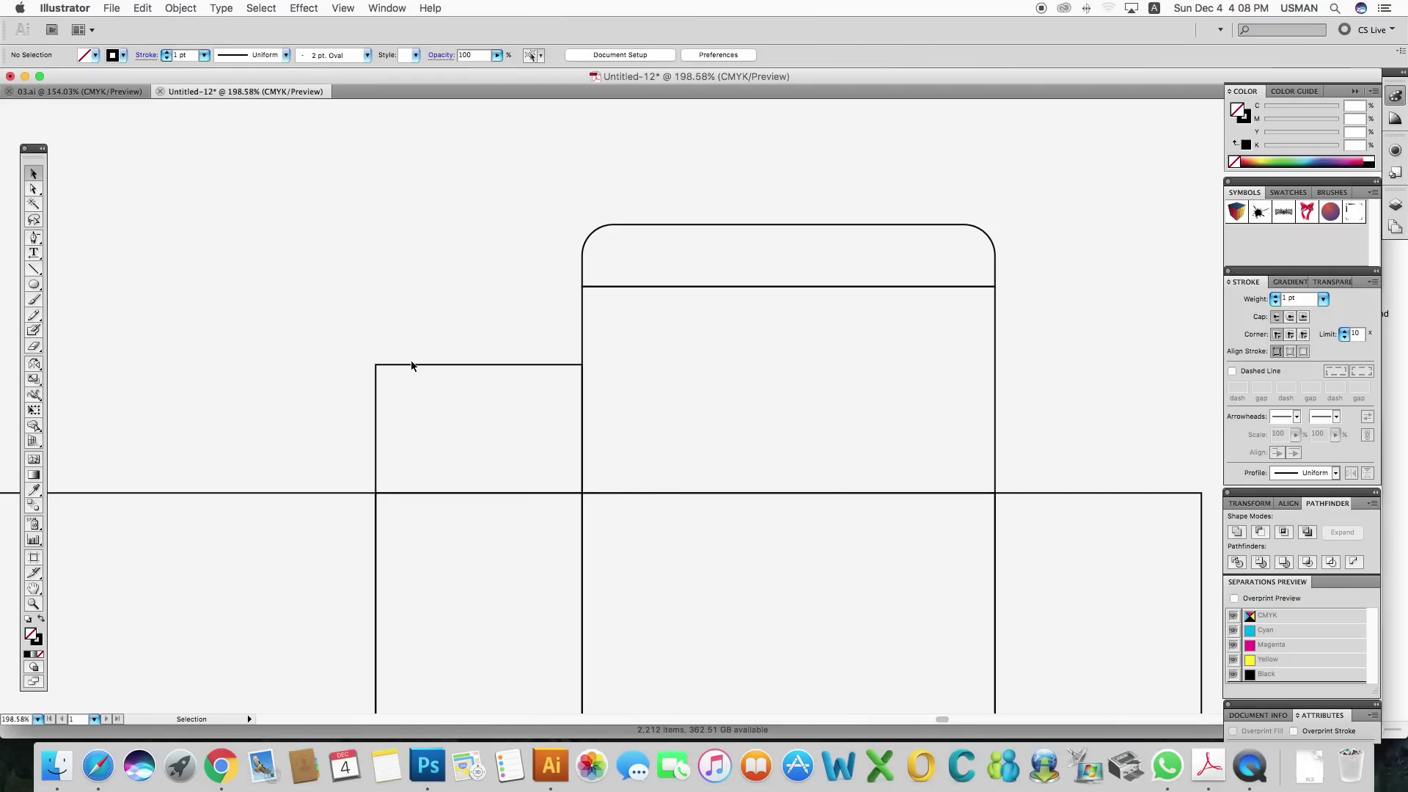
Step: Slant the side flap's left edge inward and add an anchor point on it
key("a")
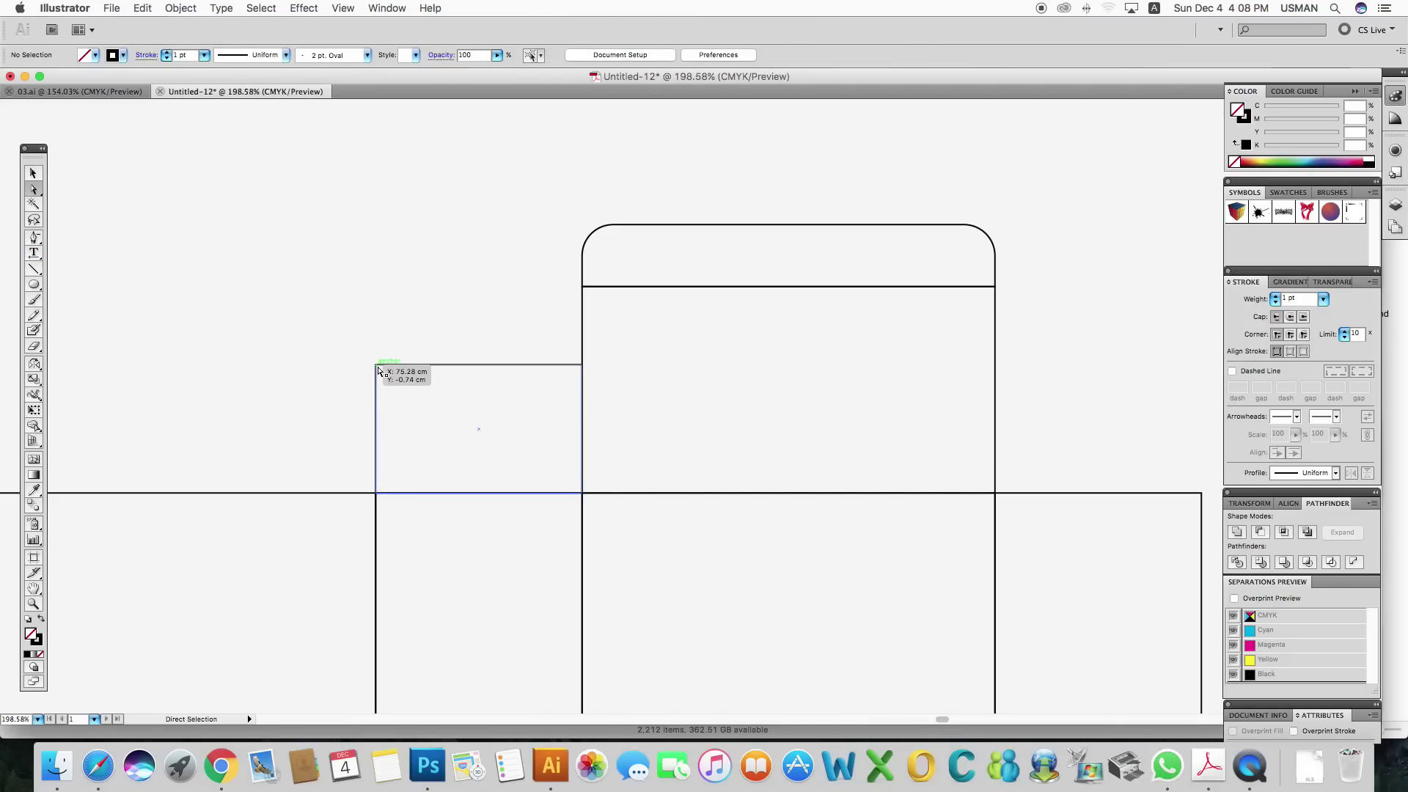
left_click_drag(379, 370, 433, 367)
key("v")
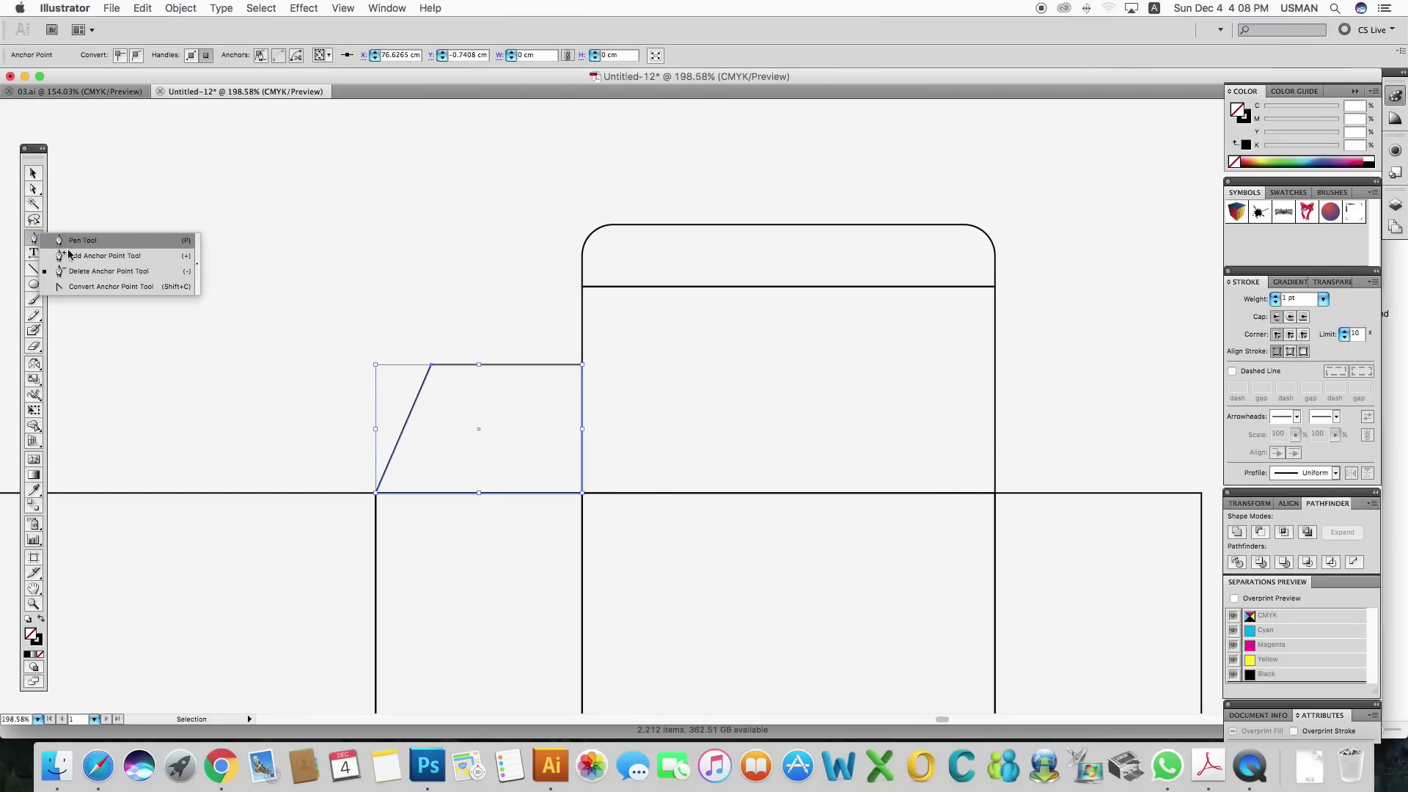
left_click_drag(35, 244, 73, 255)
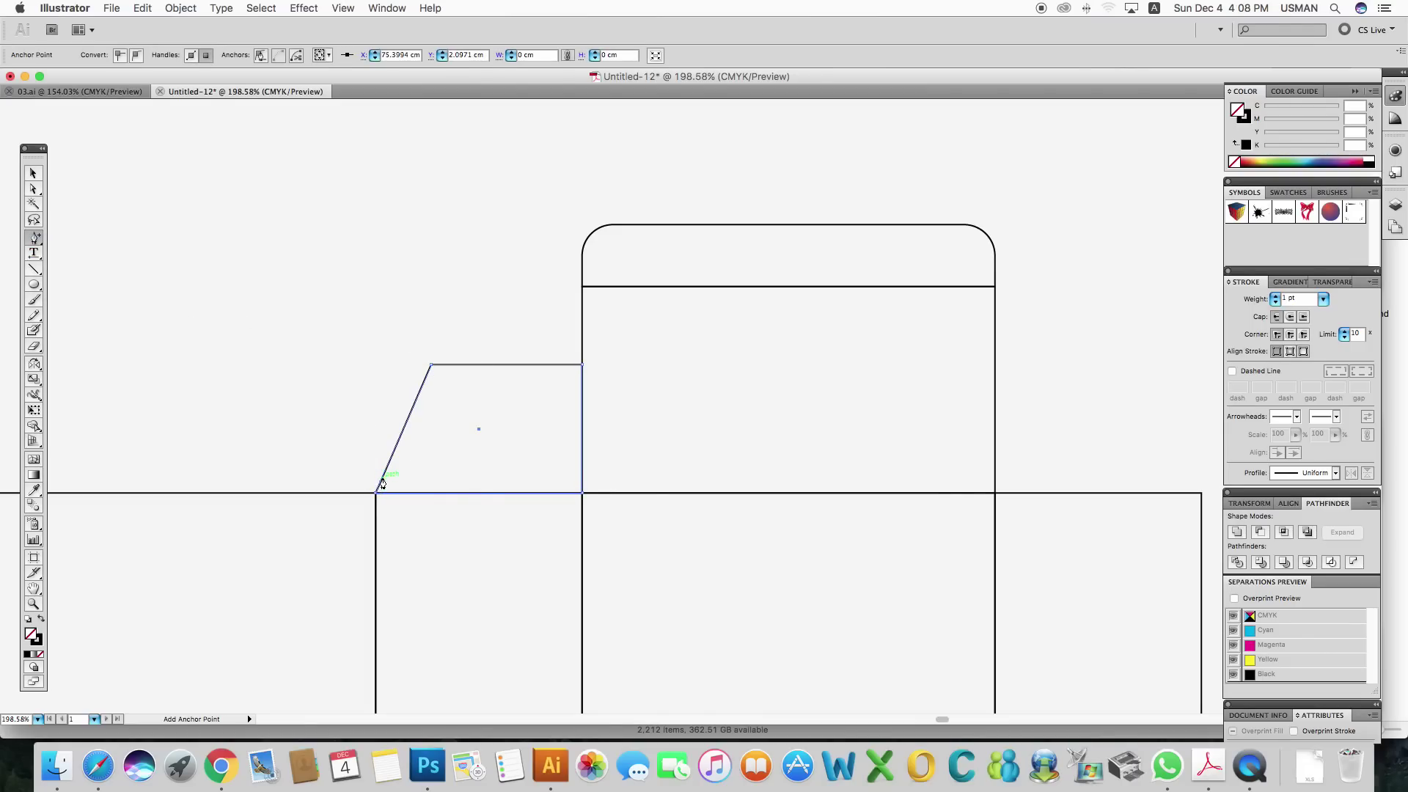
left_click(385, 475)
Step: Nudge the new anchor to bend the slanted edge, then select the bottom-left anchor
key("v")
key("a")
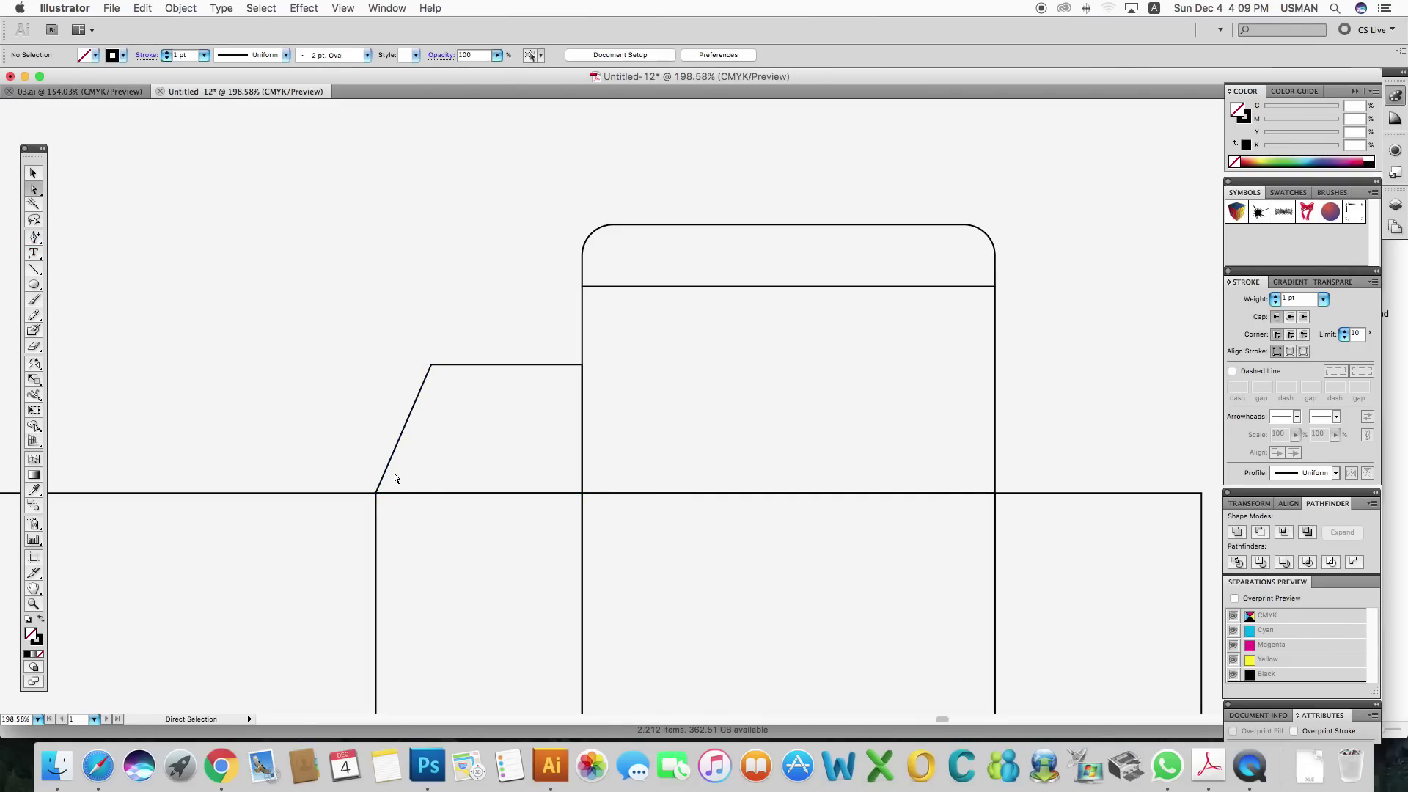
left_click_drag(385, 475, 382, 467)
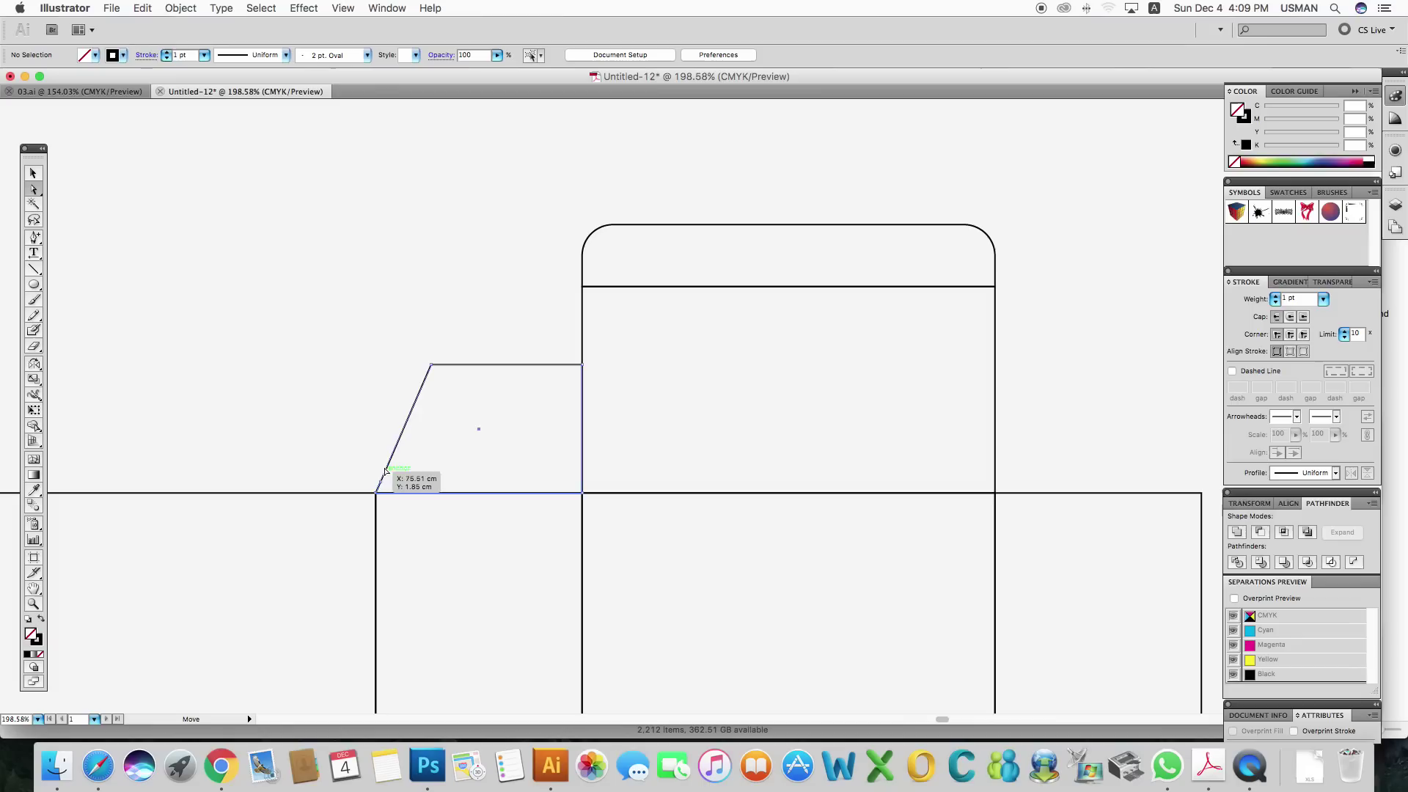
key("v")
left_click(269, 373)
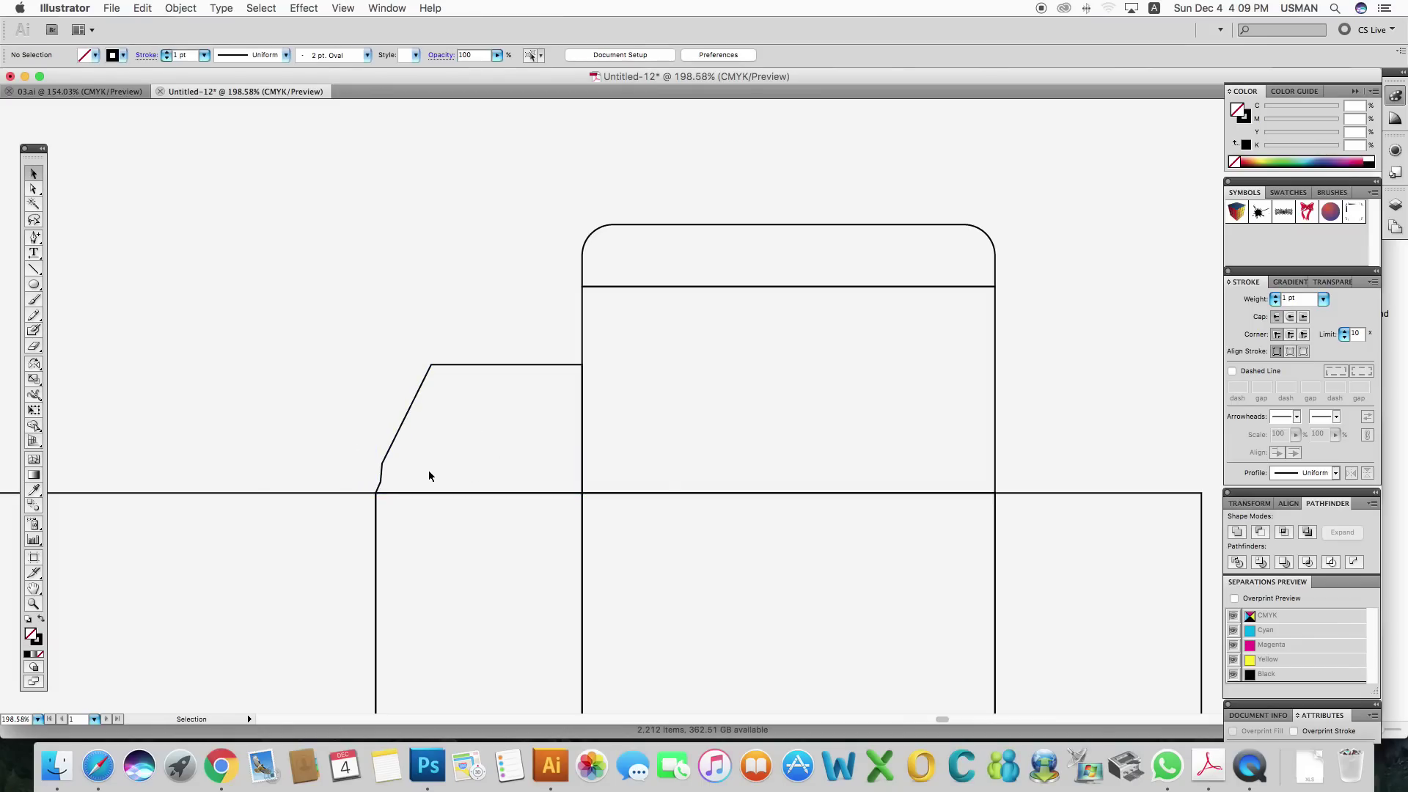
key("a")
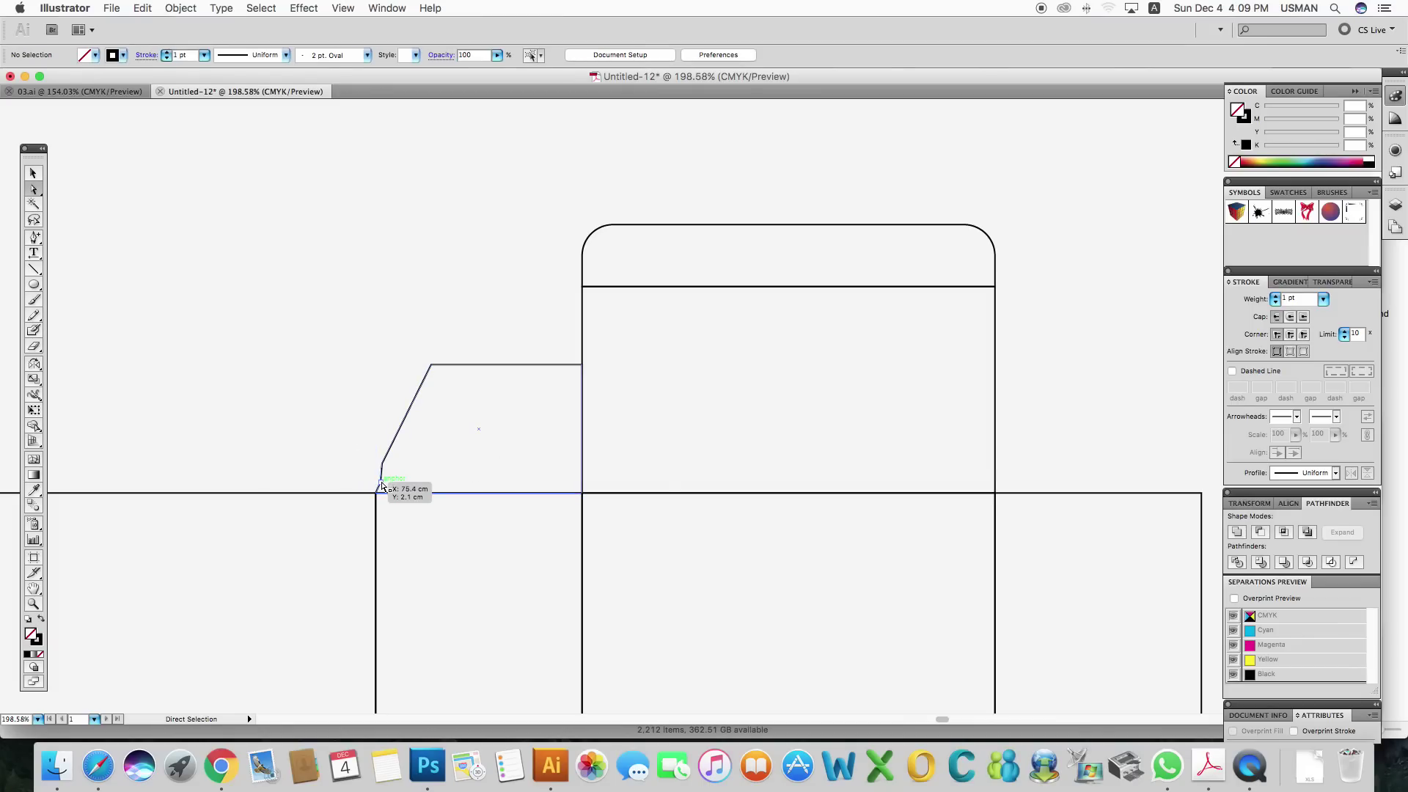
left_click(381, 484)
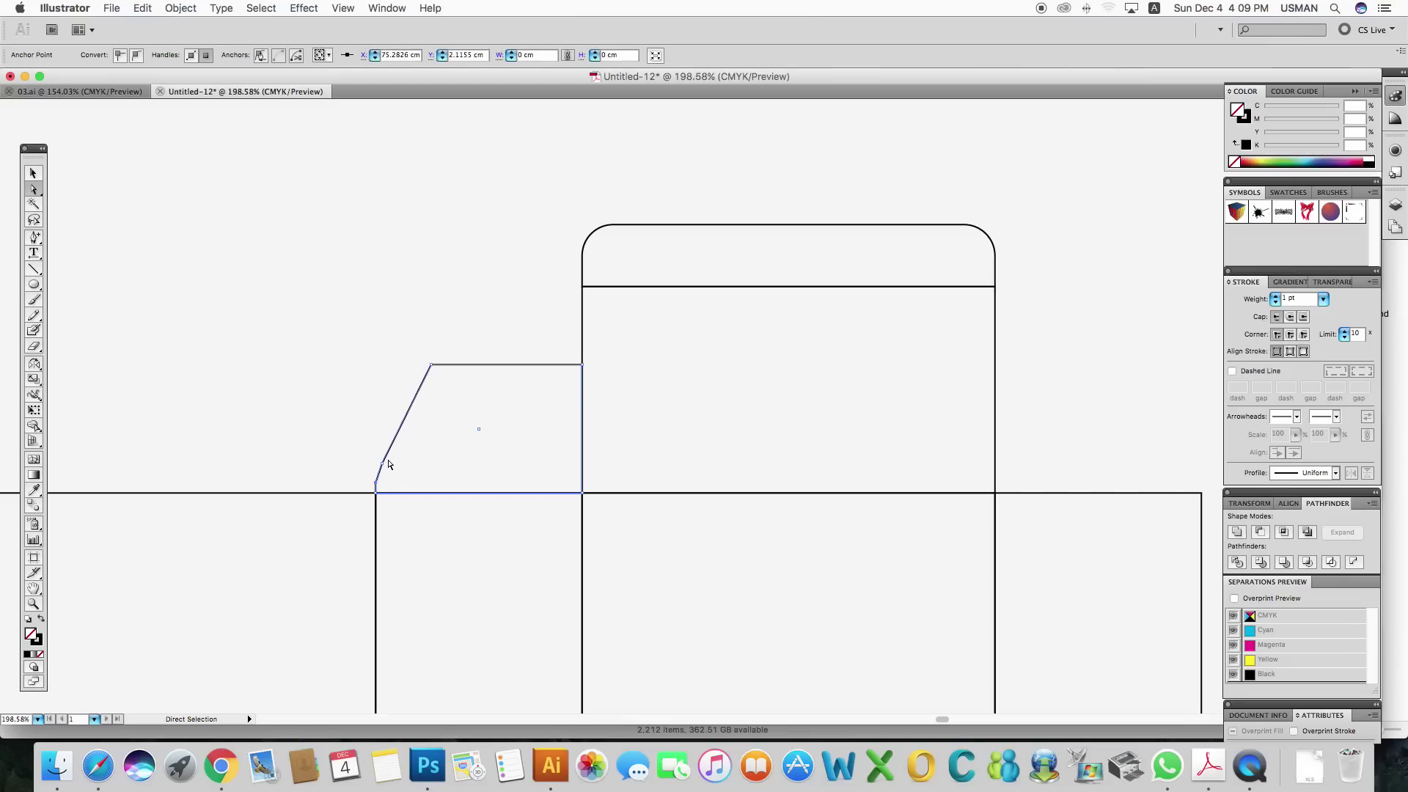
Step: Finish the small upright kink at the base of the flap's left edge
left_click_drag(385, 466, 391, 468)
key("v")
left_click(400, 337)
scroll(400, 338, "right", 2)
scroll(400, 337, "down", 1)
Step: Copy the side flap to the right of the top panel and reflect it vertically
left_click_drag(405, 396, 980, 372)
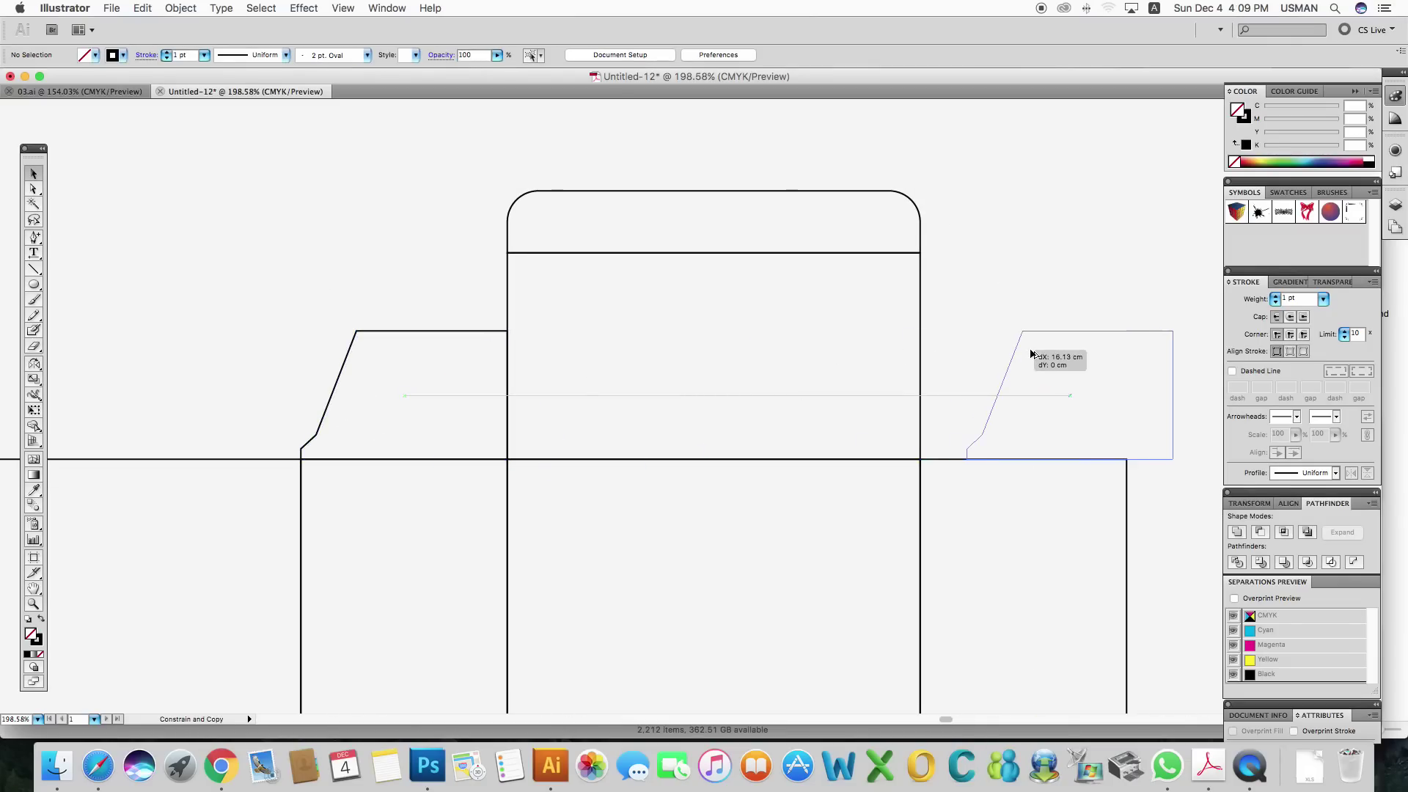
right_click(979, 373)
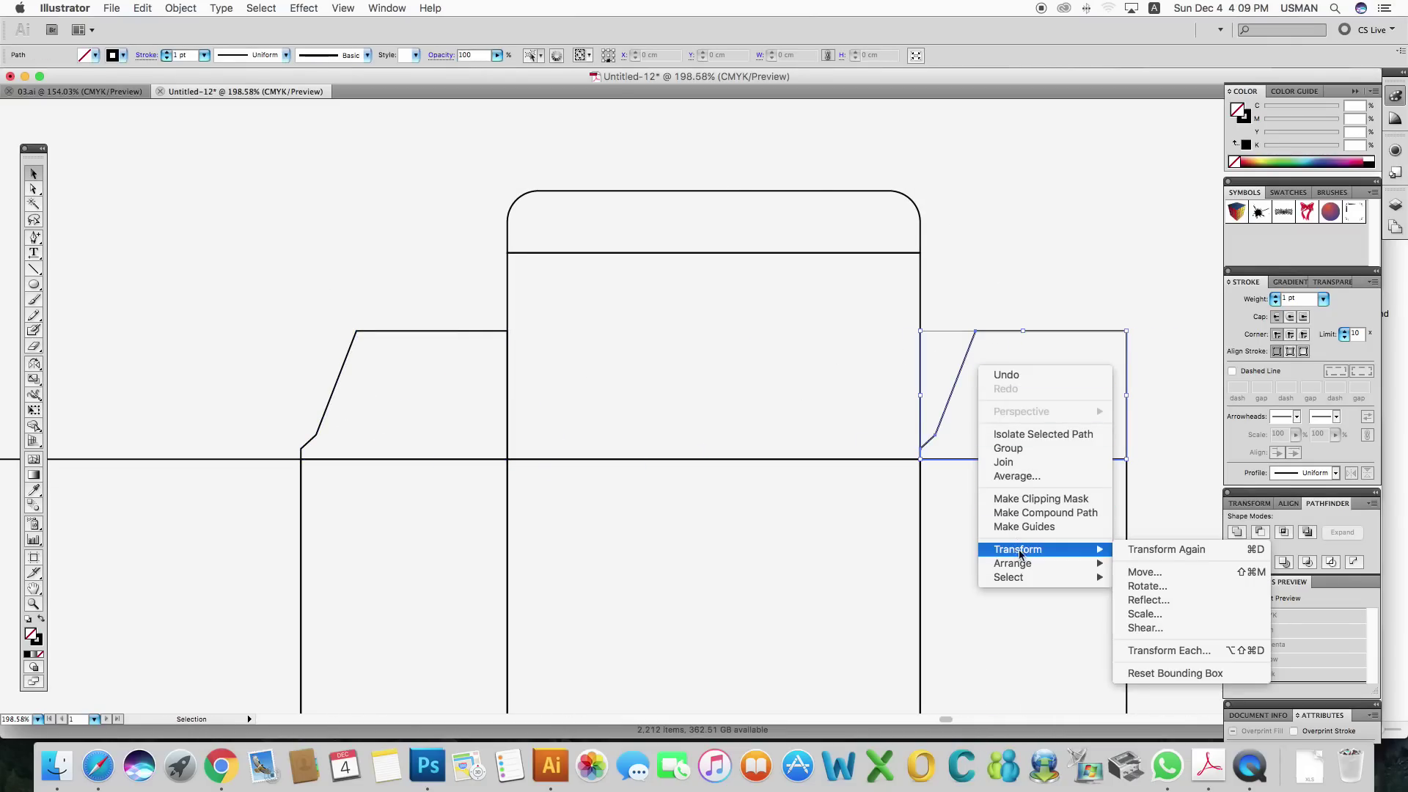
left_click(1141, 603)
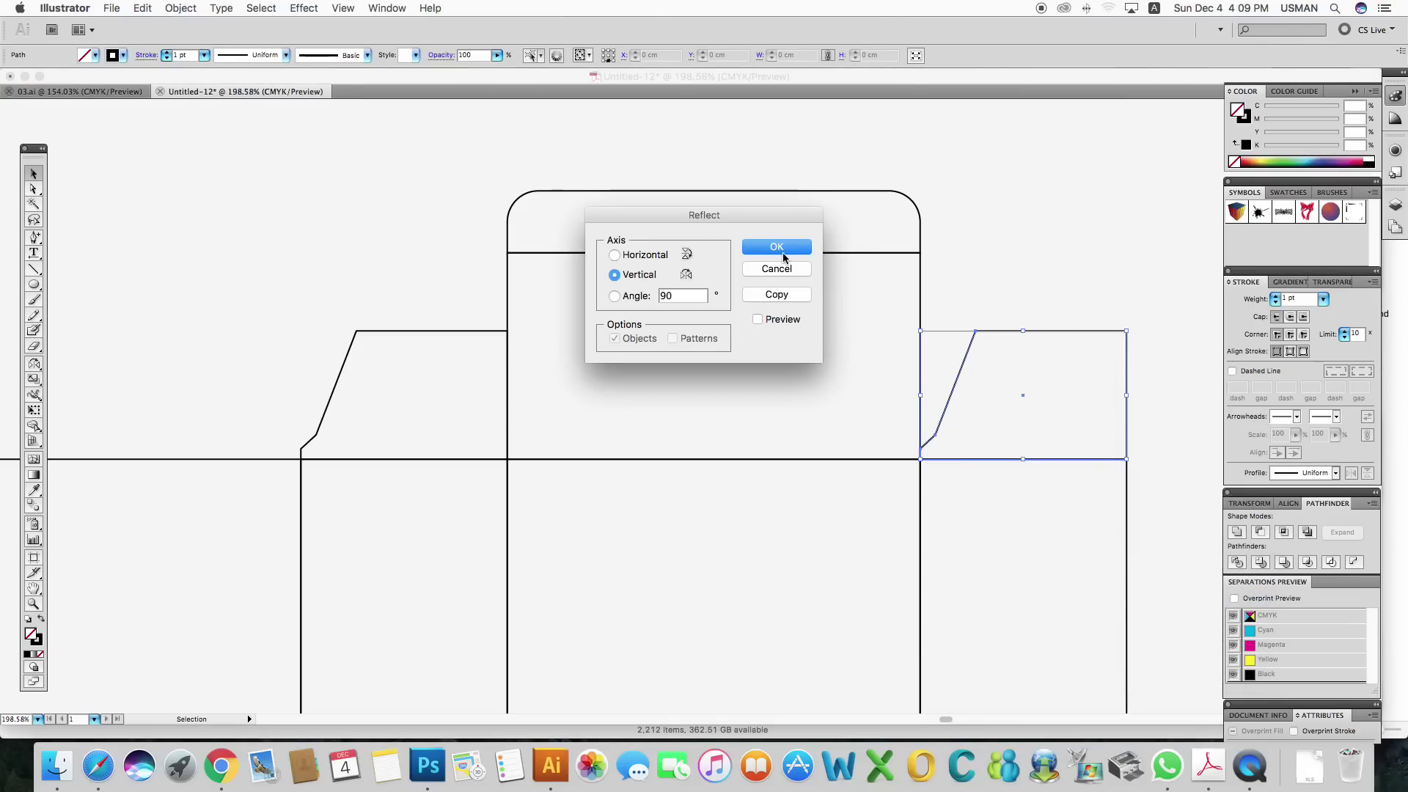
left_click(783, 258)
scroll(1075, 258, "down", 1)
scroll(1027, 253, "down", 1)
scroll(992, 248, "down", 1)
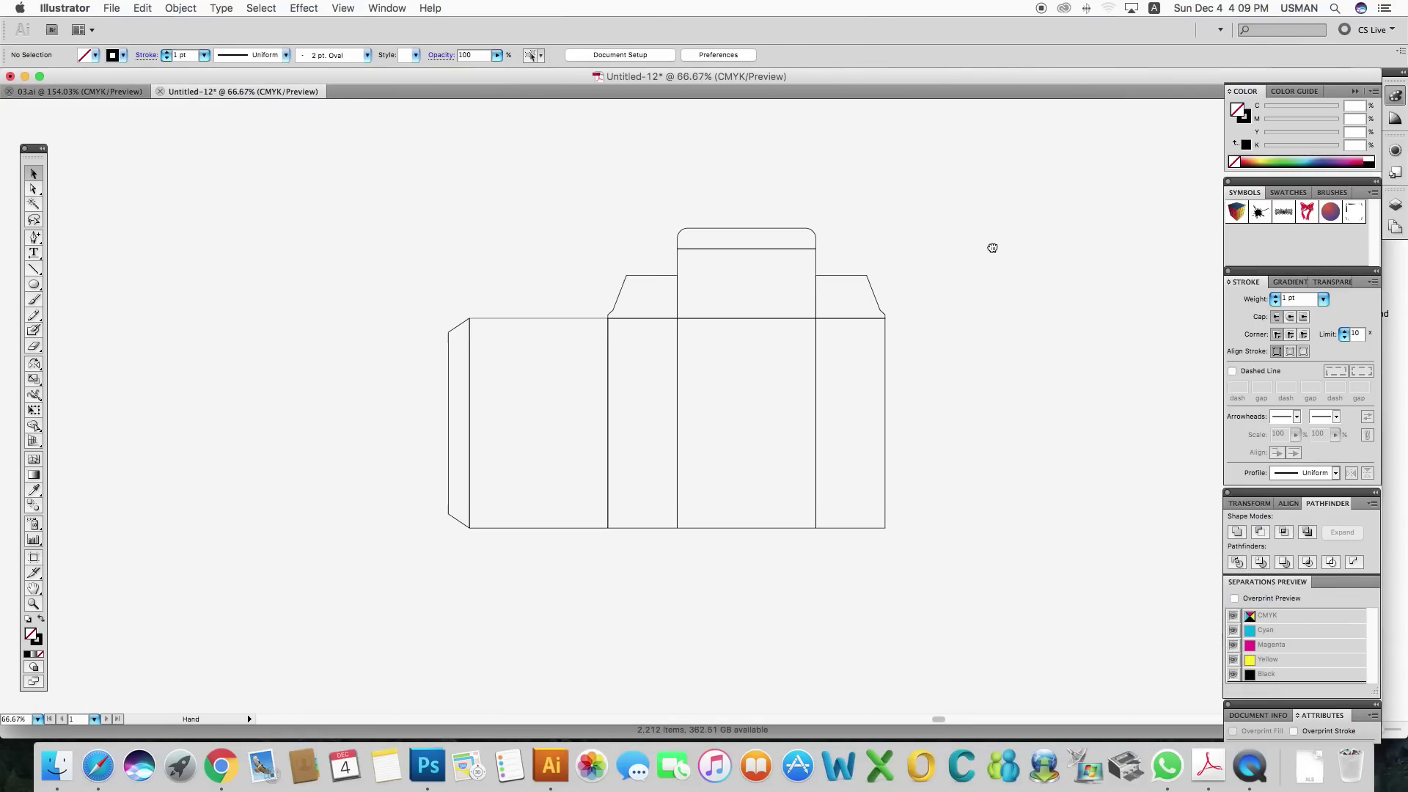
key("z")
scroll(790, 356, "up", 1)
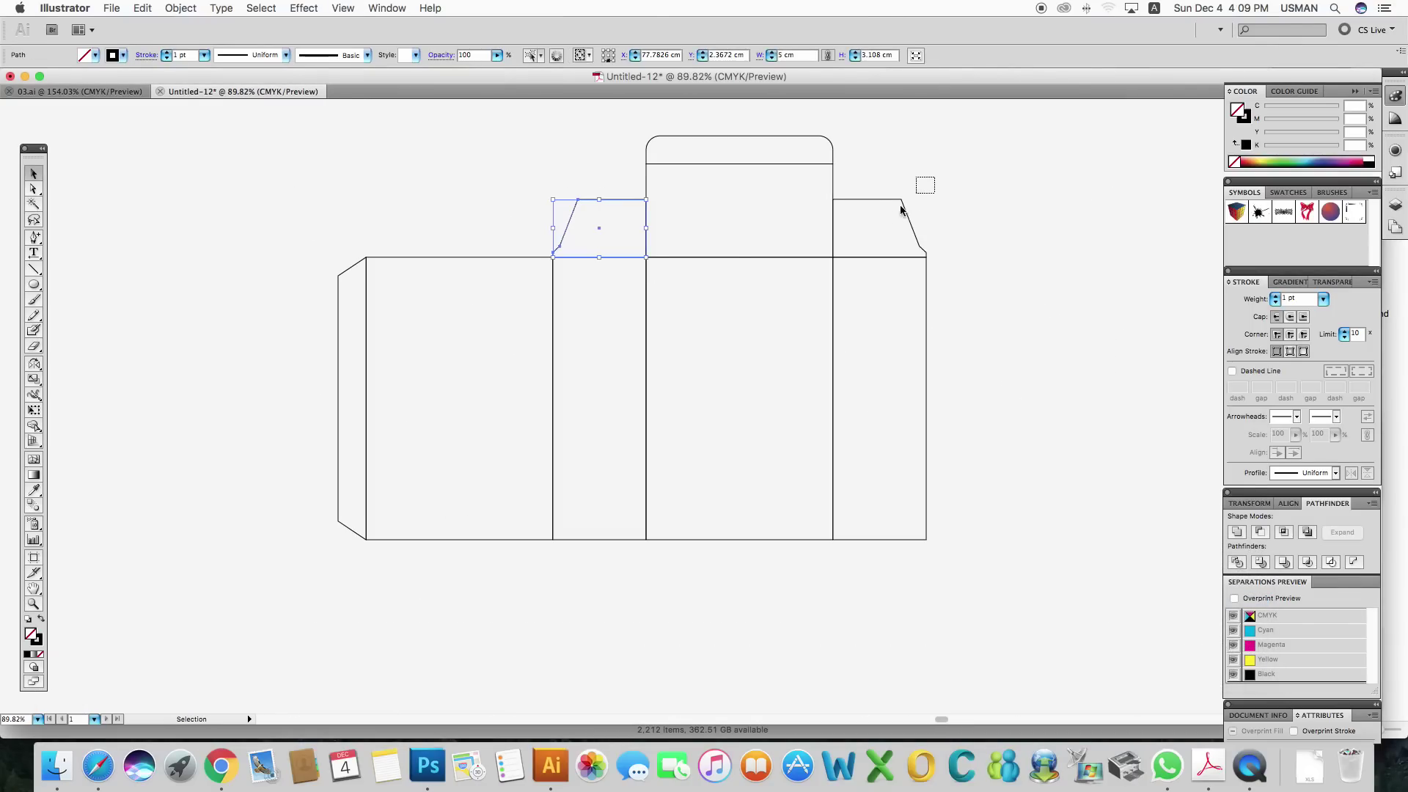
Step: Copy both top side flaps below the box and reflect them horizontally
mouse_move(603, 211)
left_mouse_down()
mouse_move(914, 213)
mouse_move(908, 528)
left_mouse_up()
right_click(880, 472)
mouse_move(918, 640)
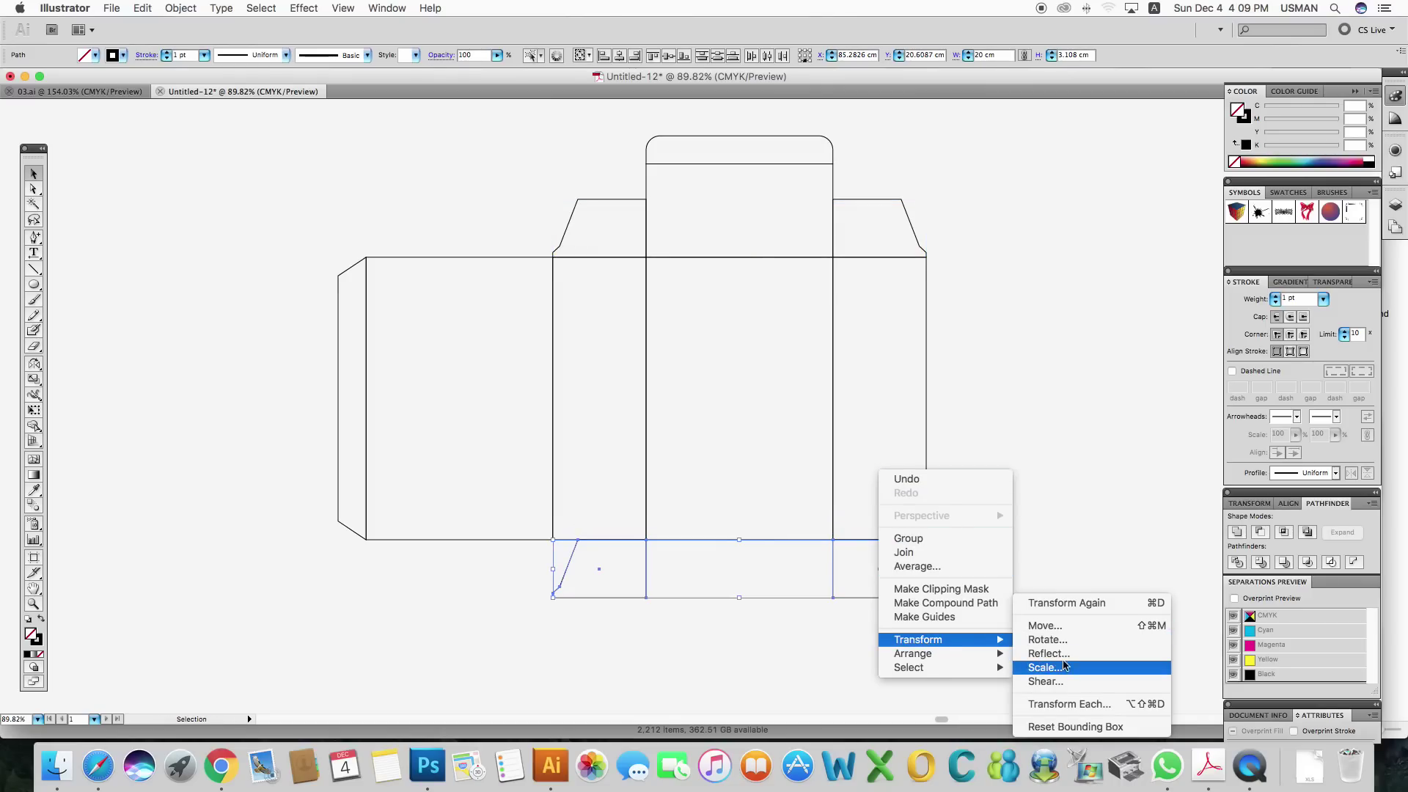
left_click(1067, 651)
left_click(659, 259)
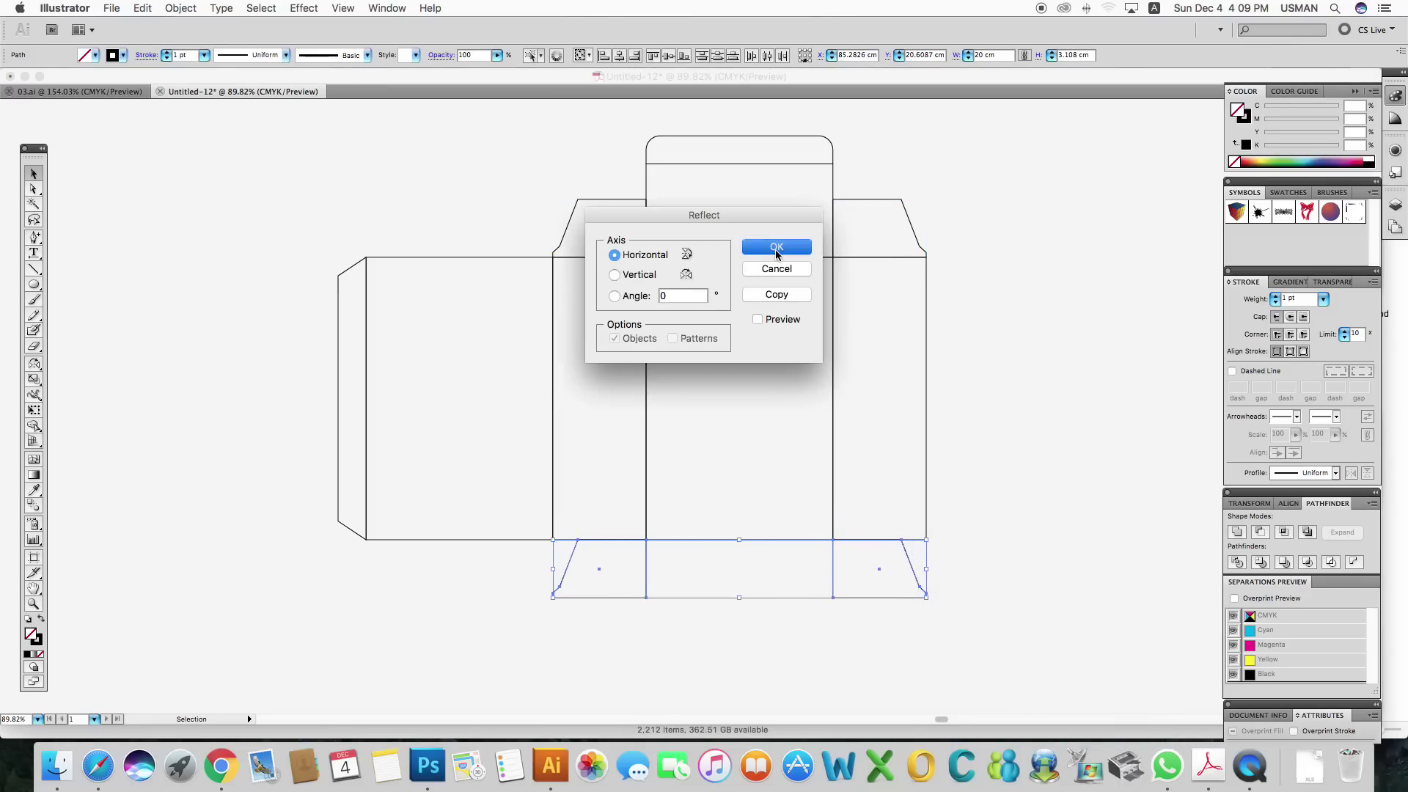
left_click(777, 247)
left_click(1008, 552)
Step: Reflect the bottom-left and bottom-right flaps vertically so each slants toward the middle
left_click(617, 564)
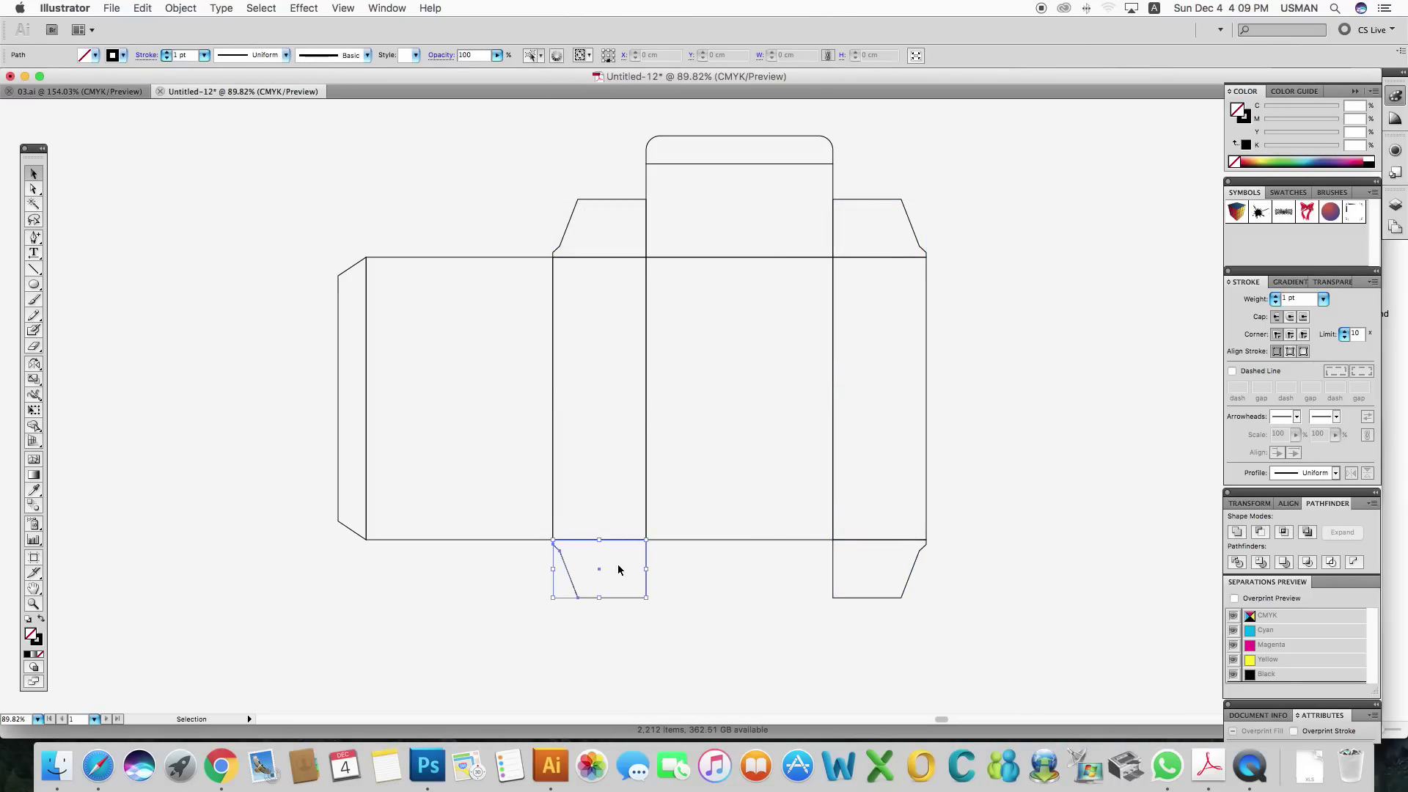
right_click(618, 565)
mouse_move(654, 698)
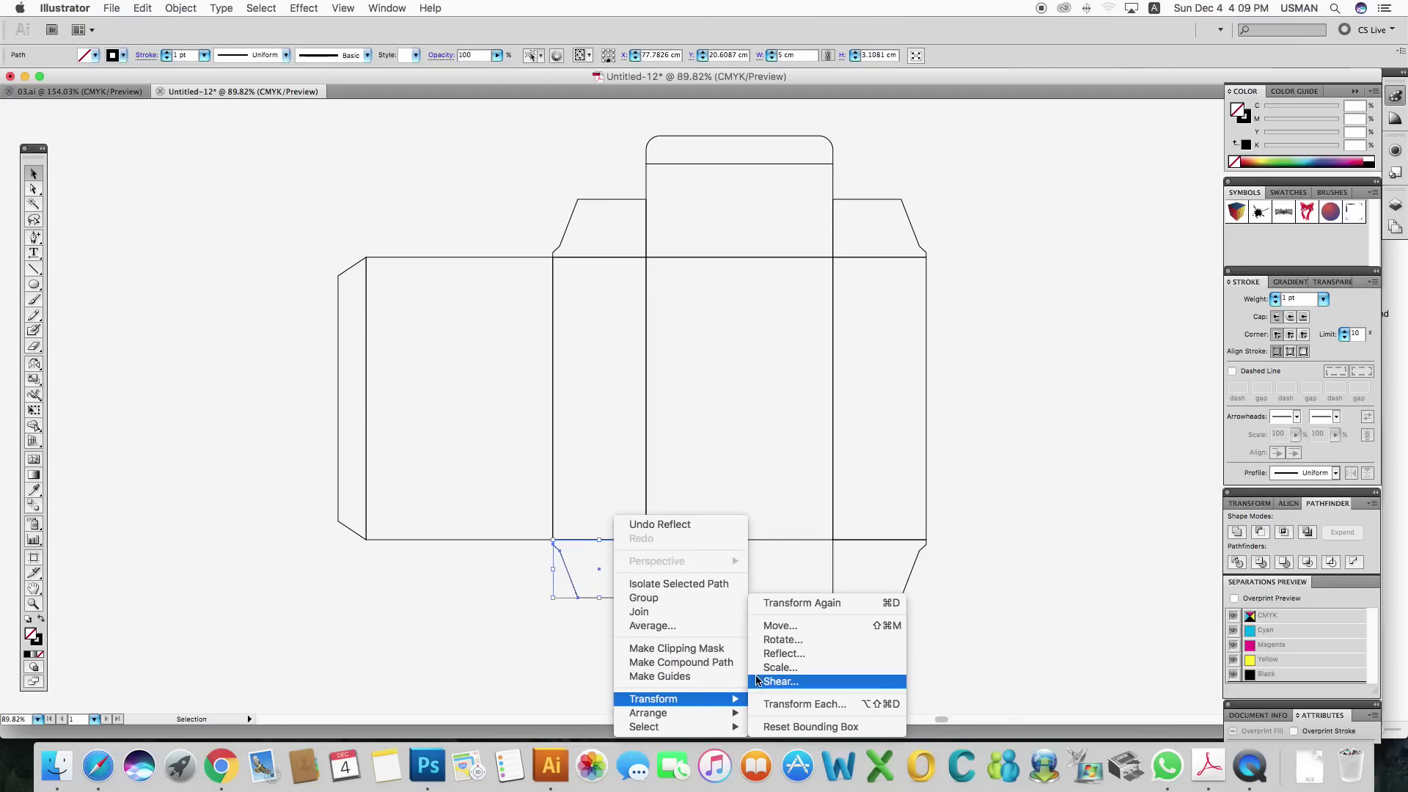
left_click(776, 652)
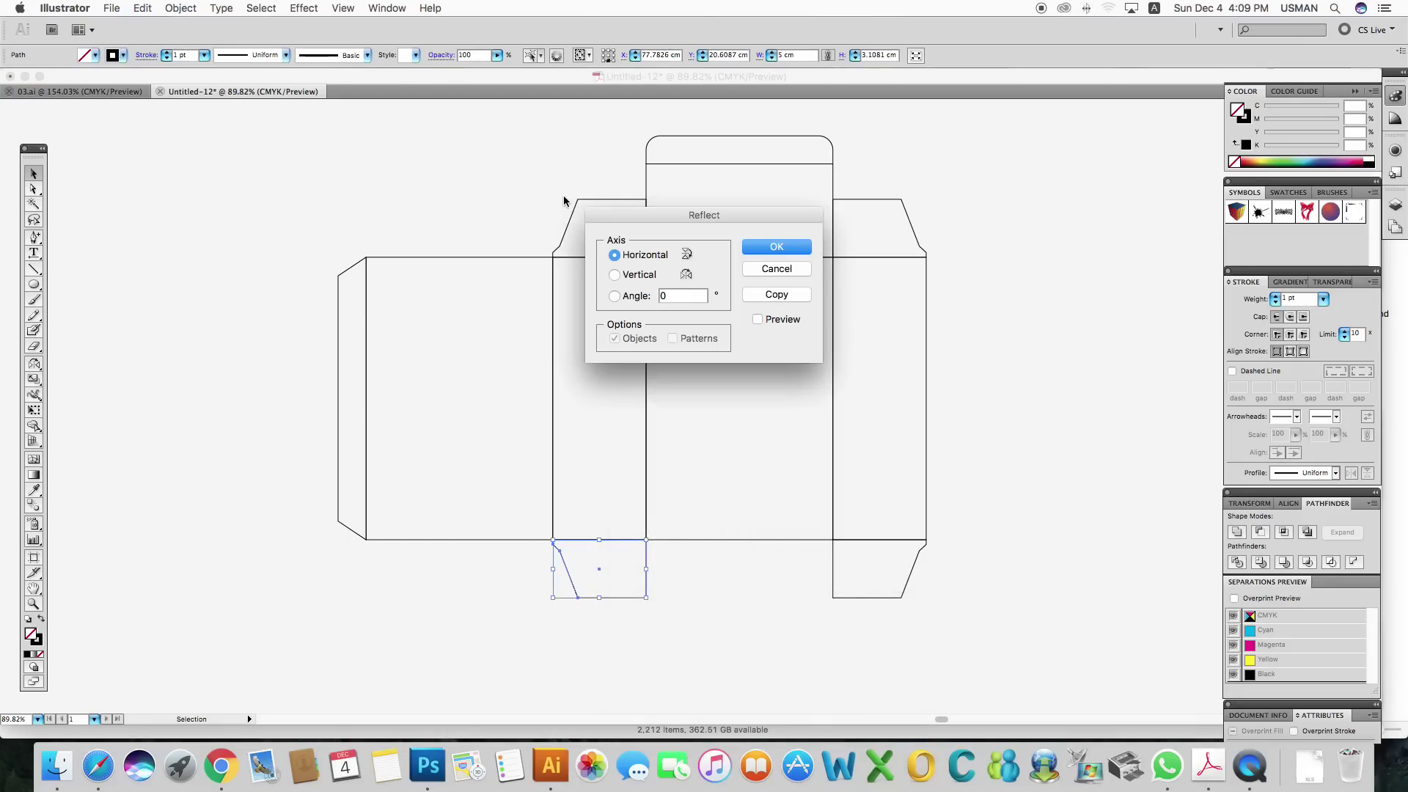
left_click(771, 247)
left_click(837, 570)
right_click(849, 570)
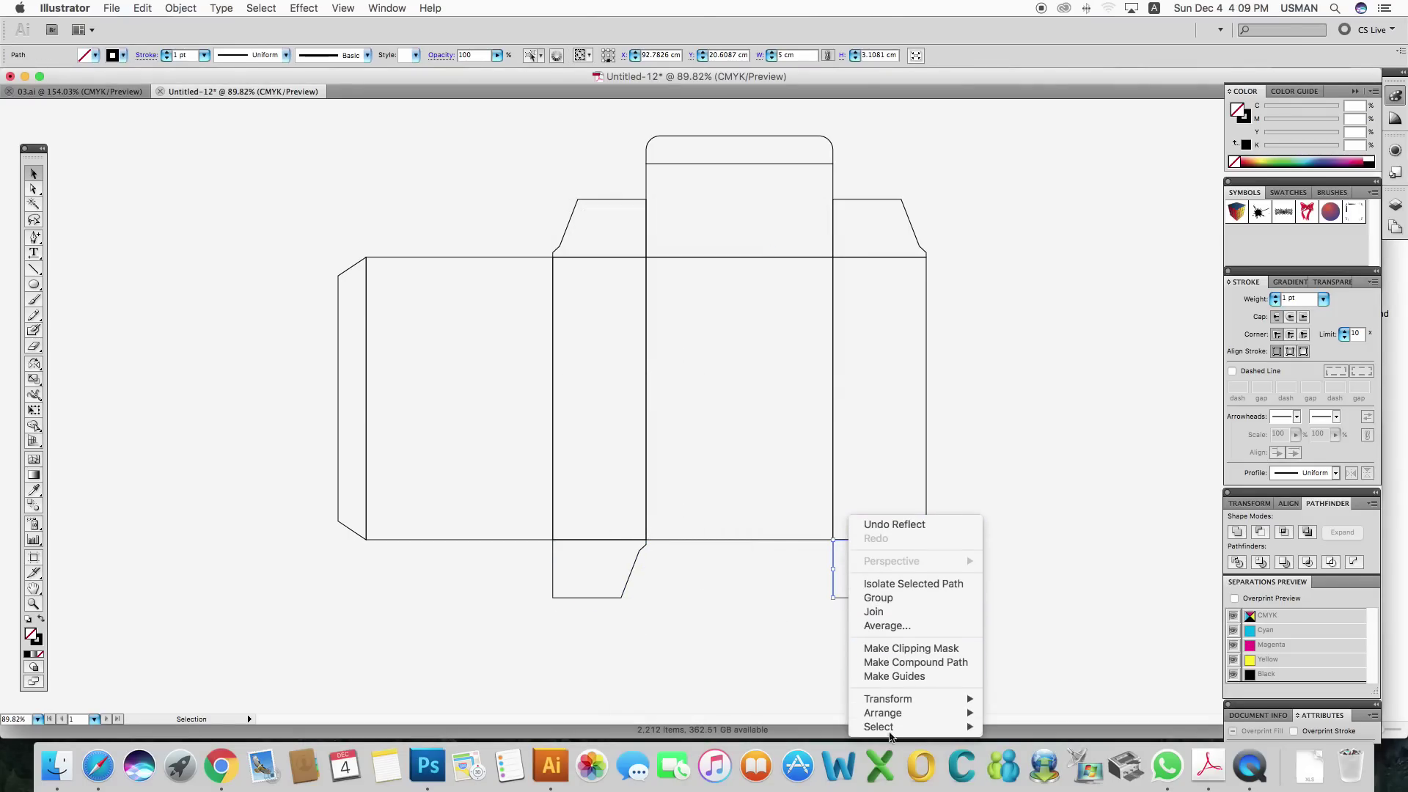
mouse_move(888, 698)
left_click(1027, 655)
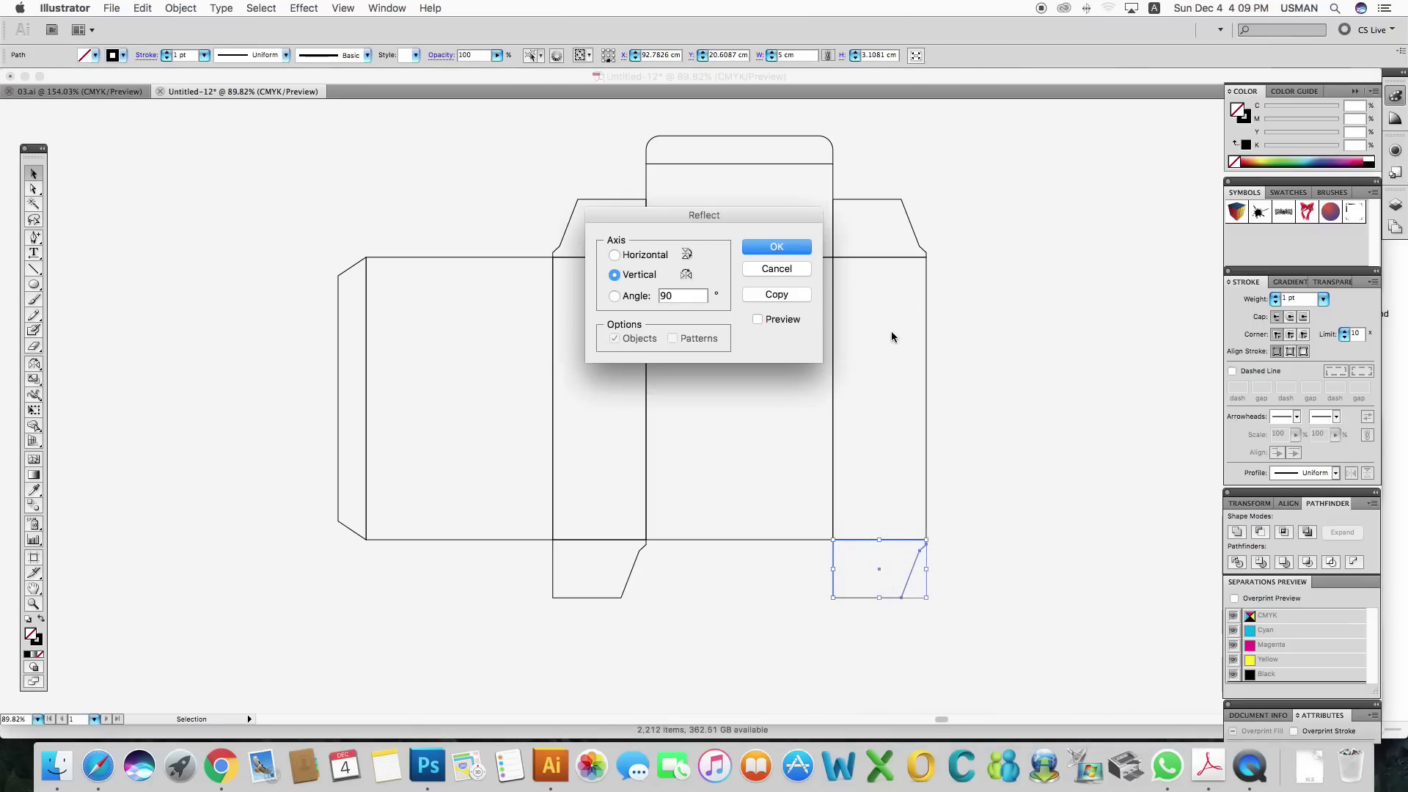
left_click(776, 247)
left_click(826, 555)
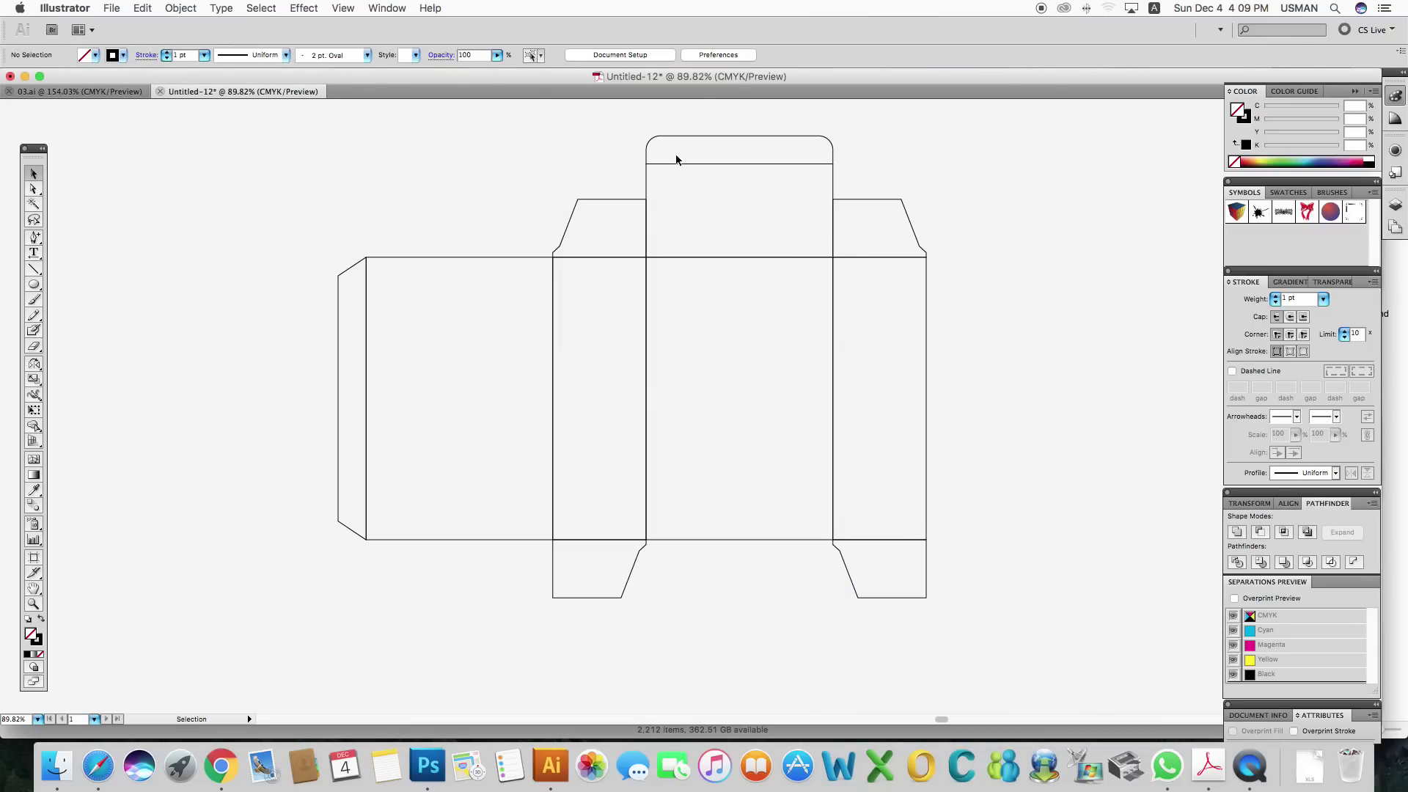
Step: Copy the rounded lid flap below the left main panel, aligned flush against its bottom edge
mouse_move(742, 202)
left_mouse_down()
mouse_move(830, 173)
mouse_move(533, 584)
mouse_move(358, 646)
left_mouse_up()
left_click(552, 541, "shift")
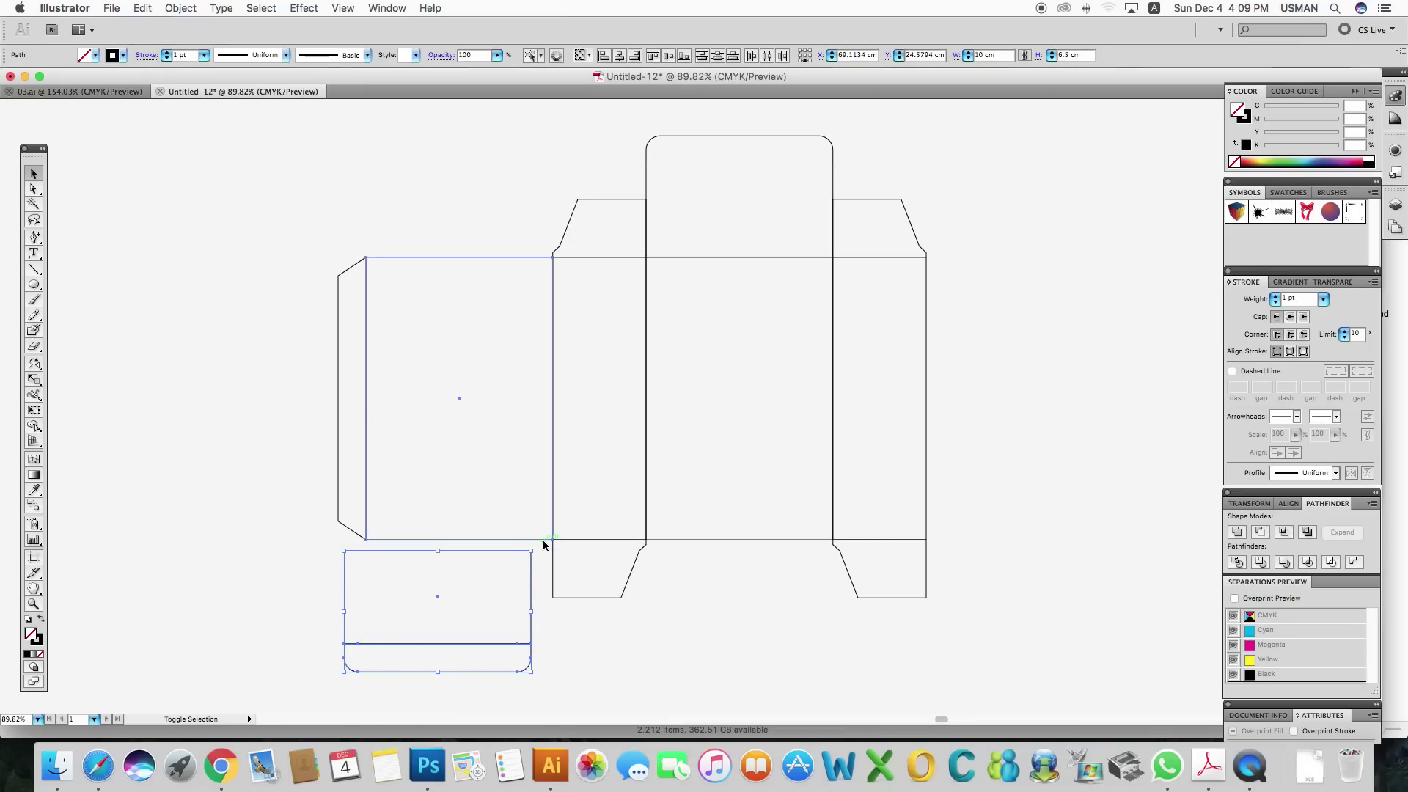
left_click(632, 58)
left_click(381, 636)
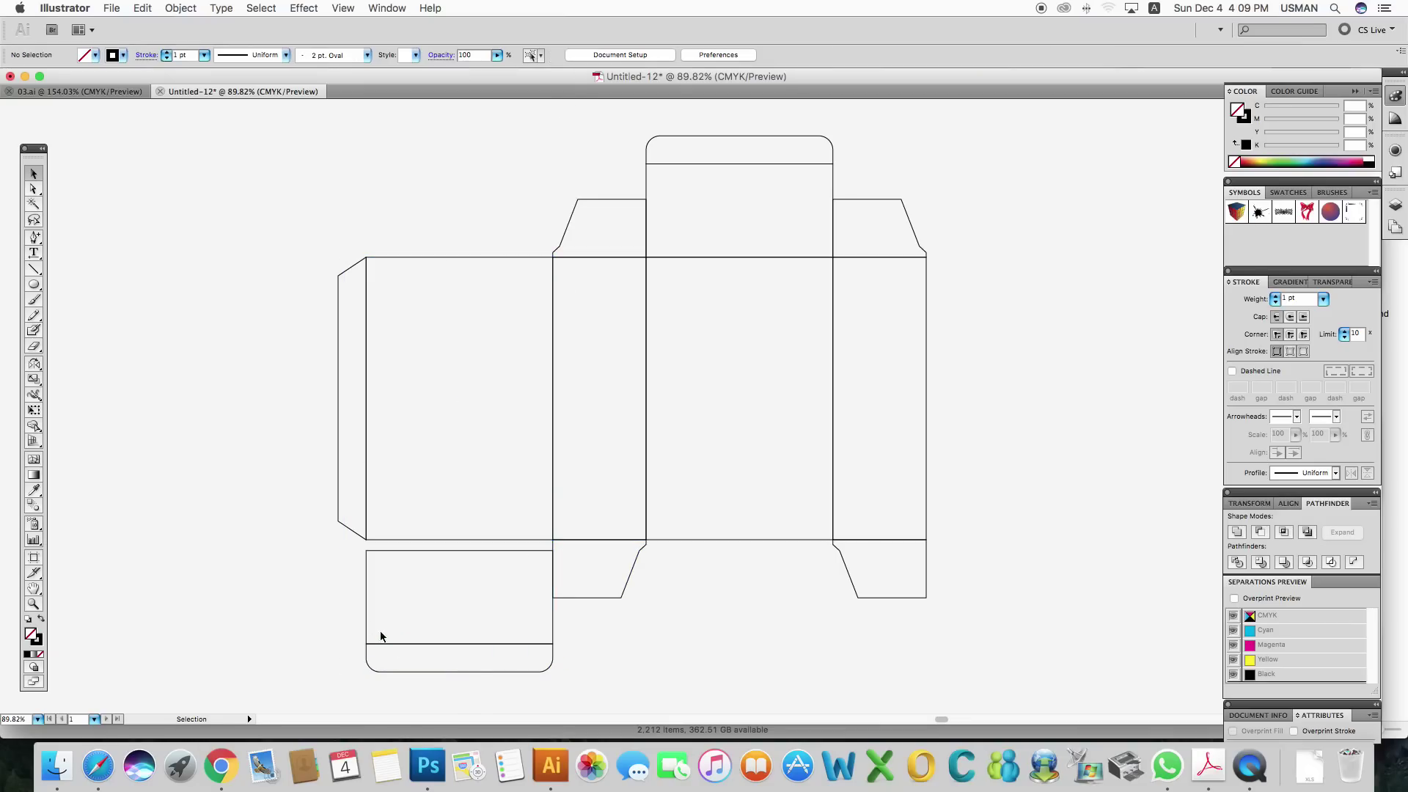
left_click_drag(372, 642, 374, 644)
left_click_drag(369, 574, 369, 550)
left_click(296, 568)
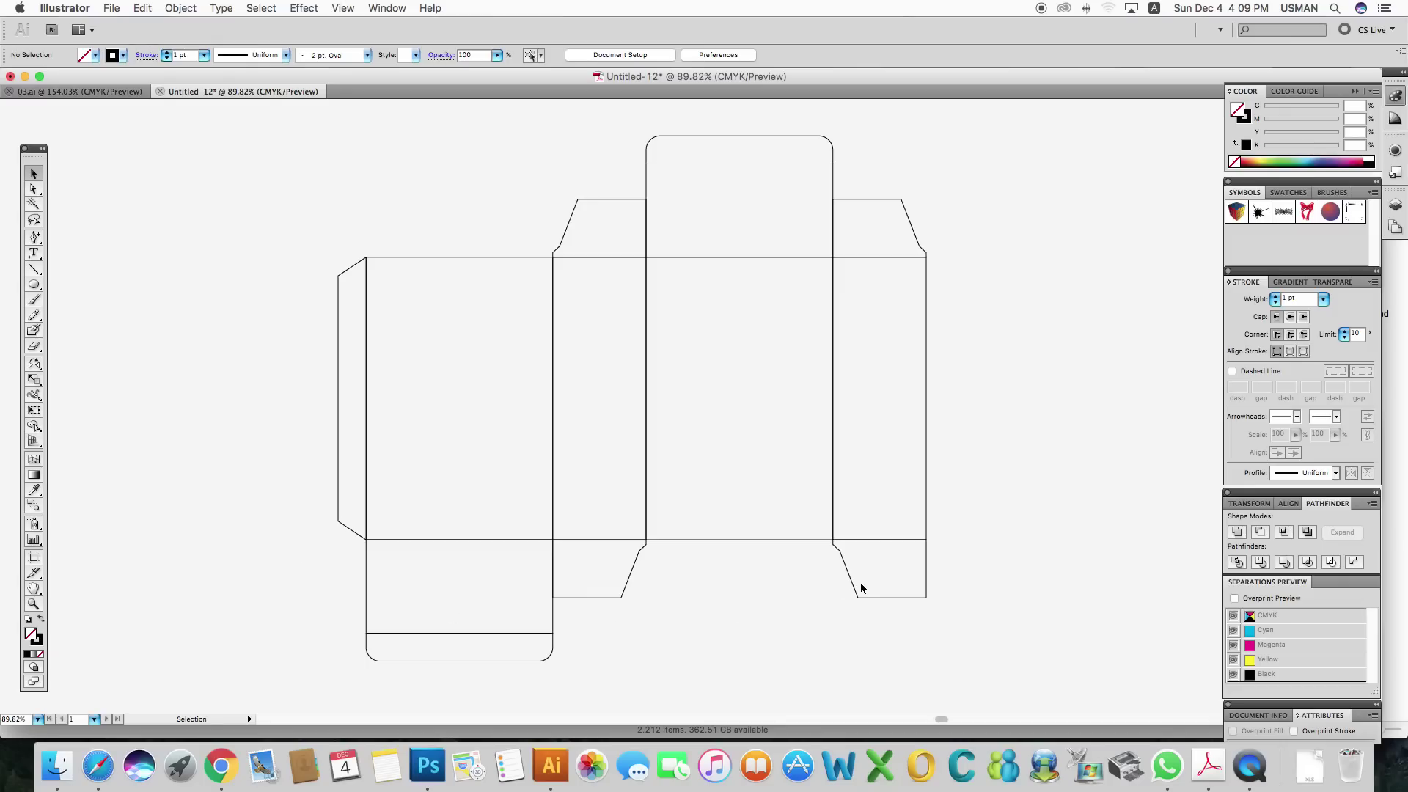
left_click_drag(756, 499, 748, 503)
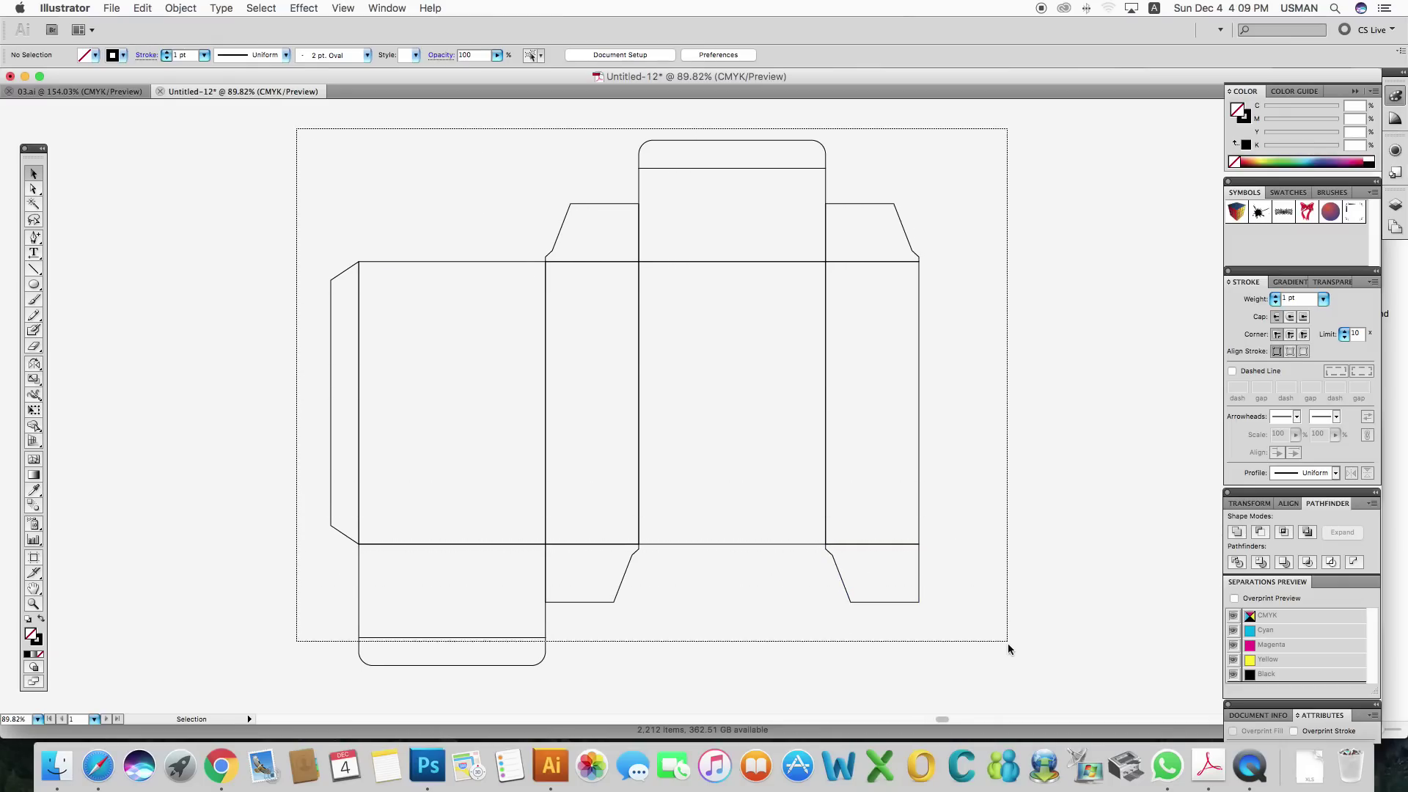
Step: Add the heading 'this is your dieline' above the box's top-left and enlarge it
left_click_drag(310, 142, 1012, 670)
key("a")
key("v")
left_click(1003, 481)
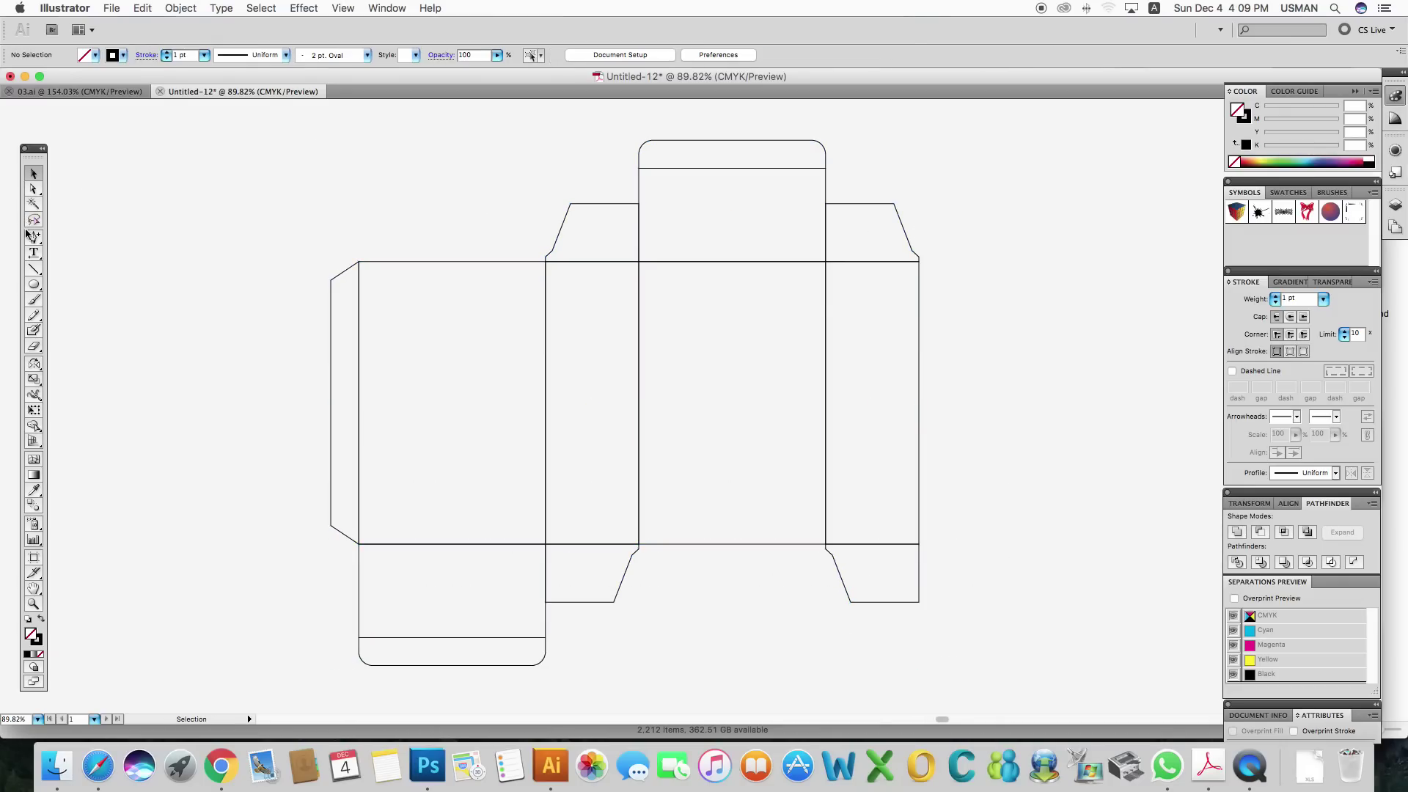
left_click(38, 254)
left_click(304, 169)
type("this is your dieline")
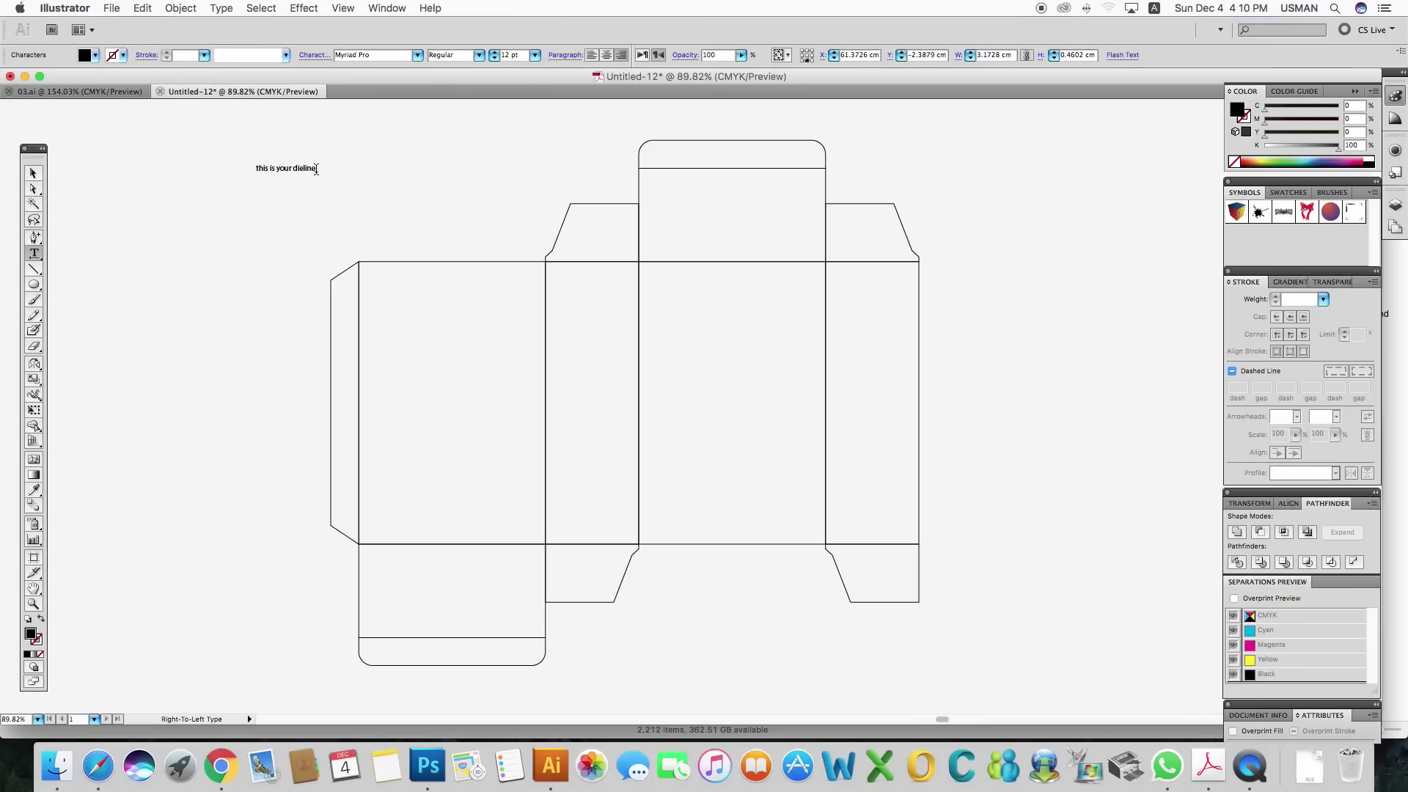
left_click(33, 173)
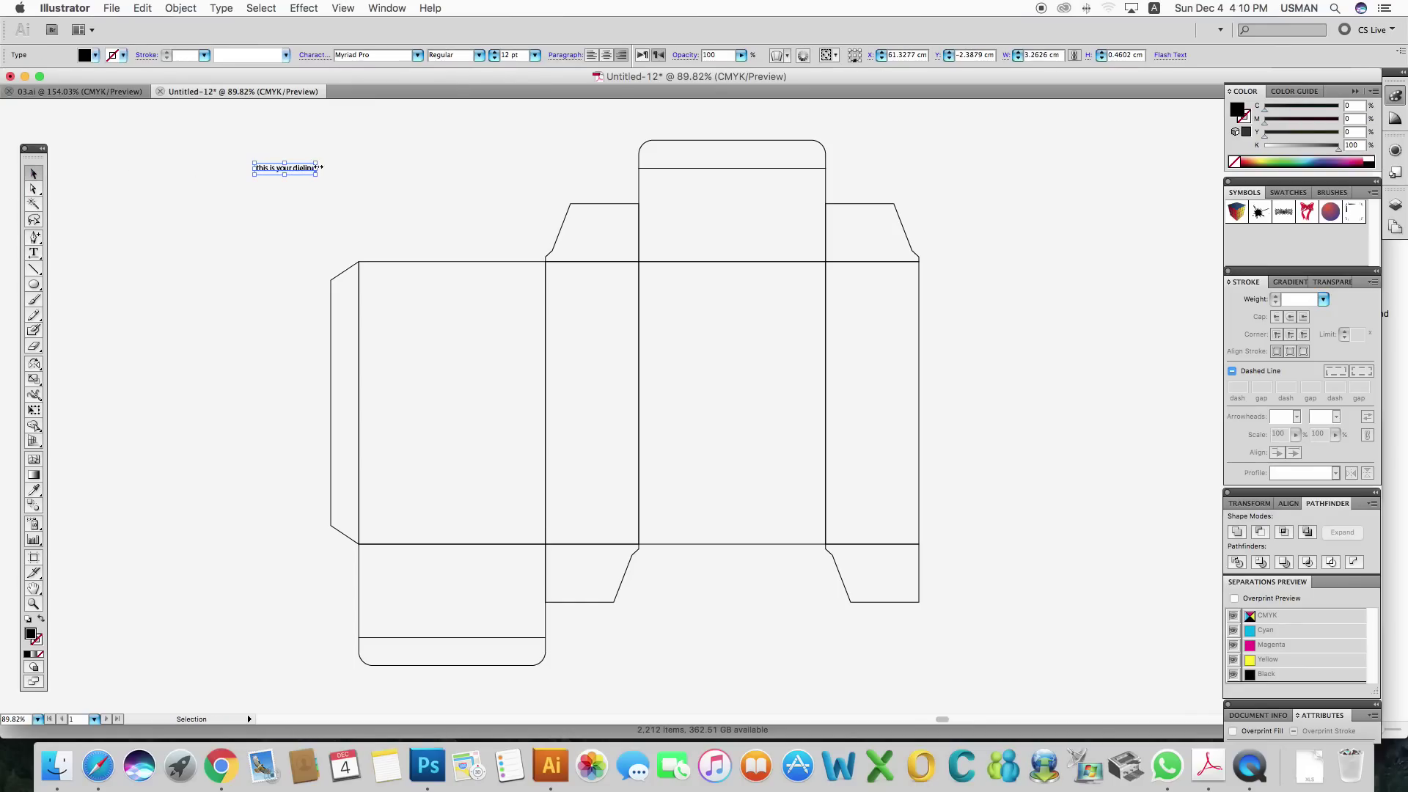
left_click_drag(320, 167, 461, 206)
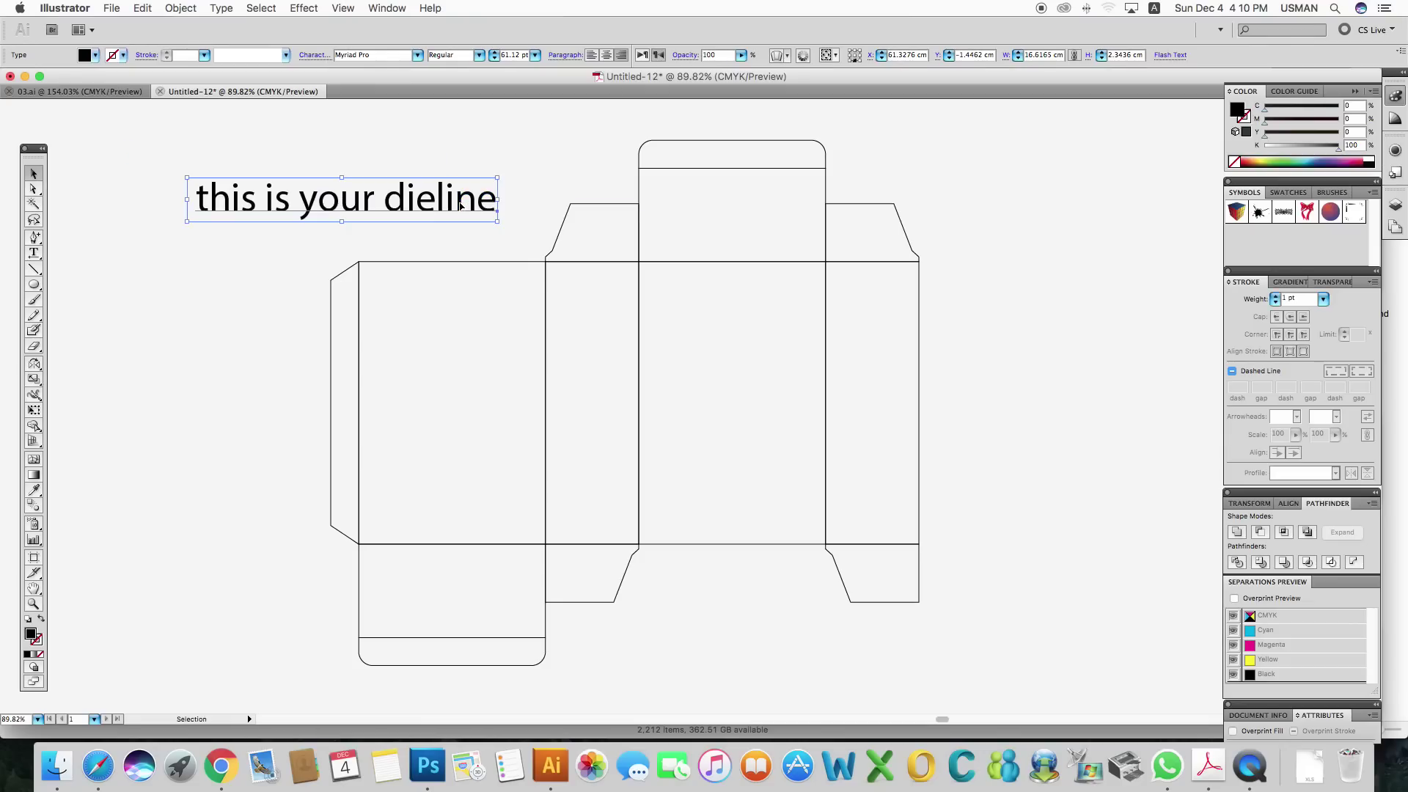
left_click(532, 169)
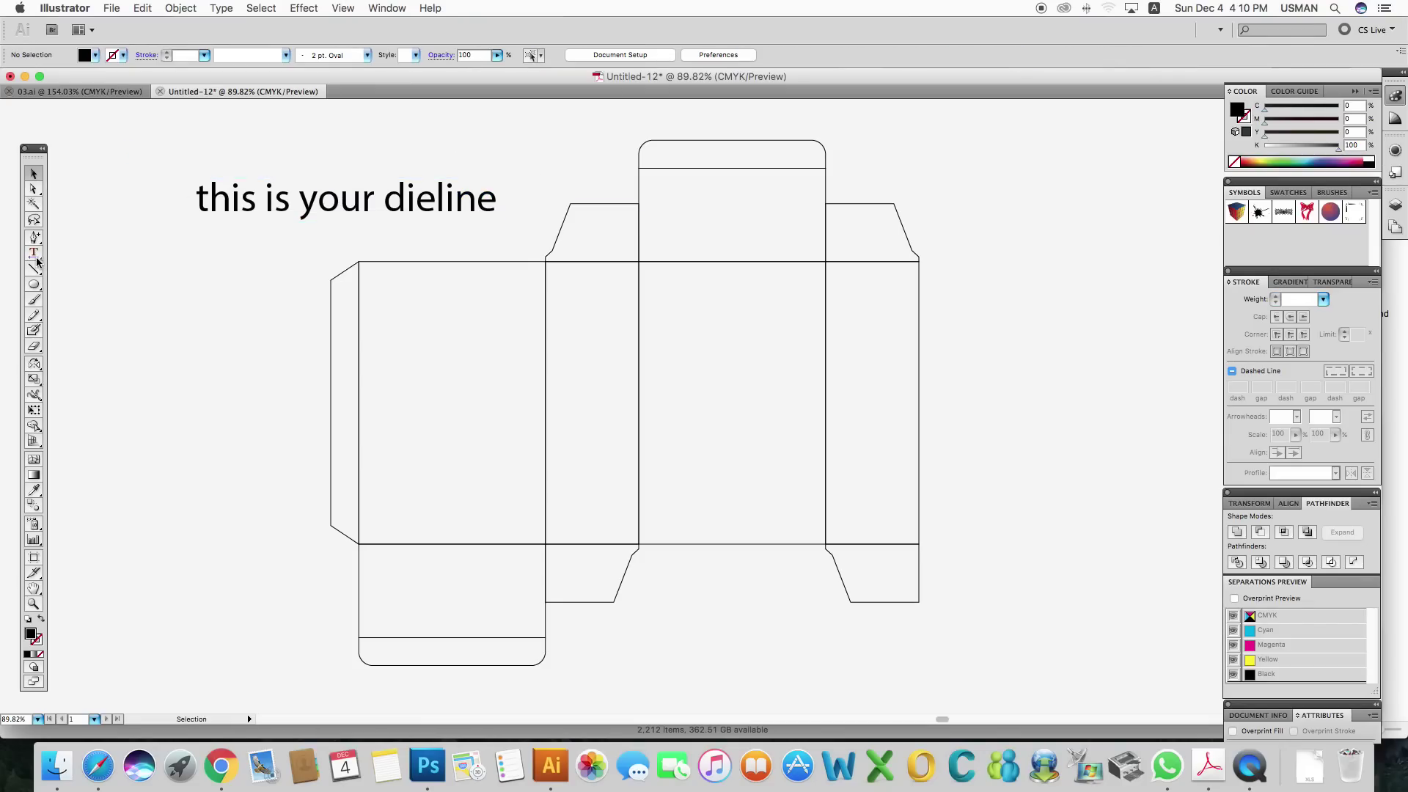
Step: Ungroup the dieline into separate pieces
left_click(574, 262)
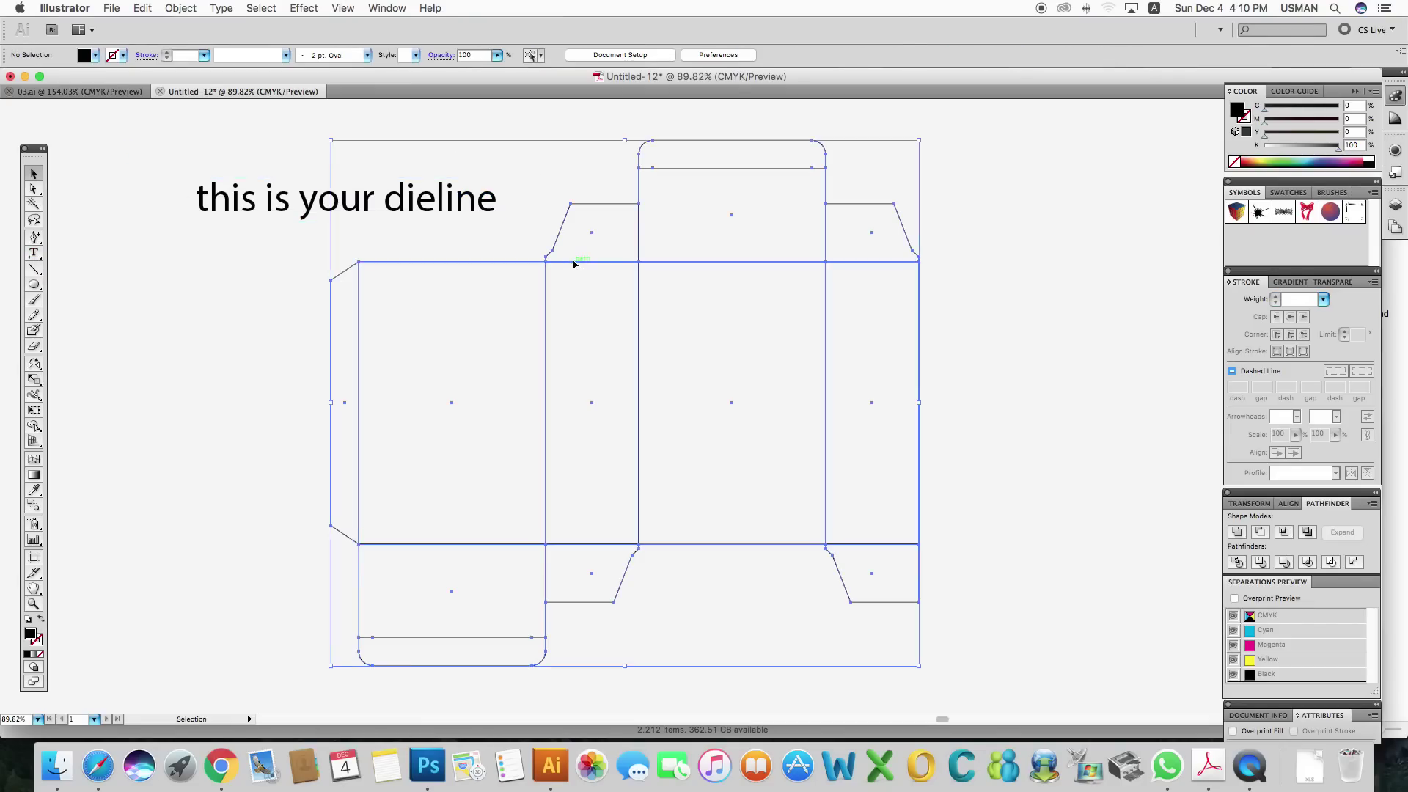
right_click(575, 263)
left_click(598, 342)
left_click(588, 183)
Step: Select the narrow side panel and copy its 5 cm width value
left_click(587, 262)
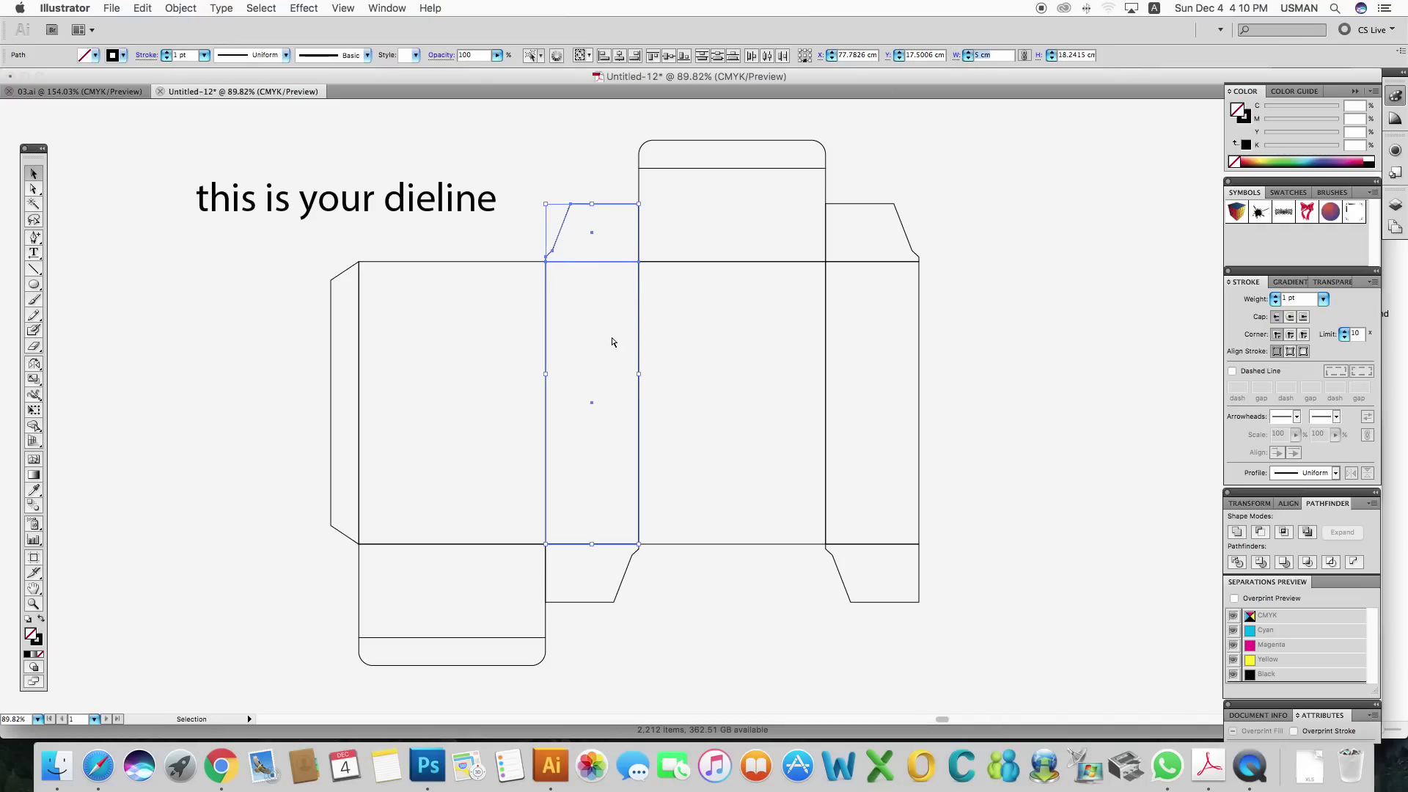
type("v")
key("Return")
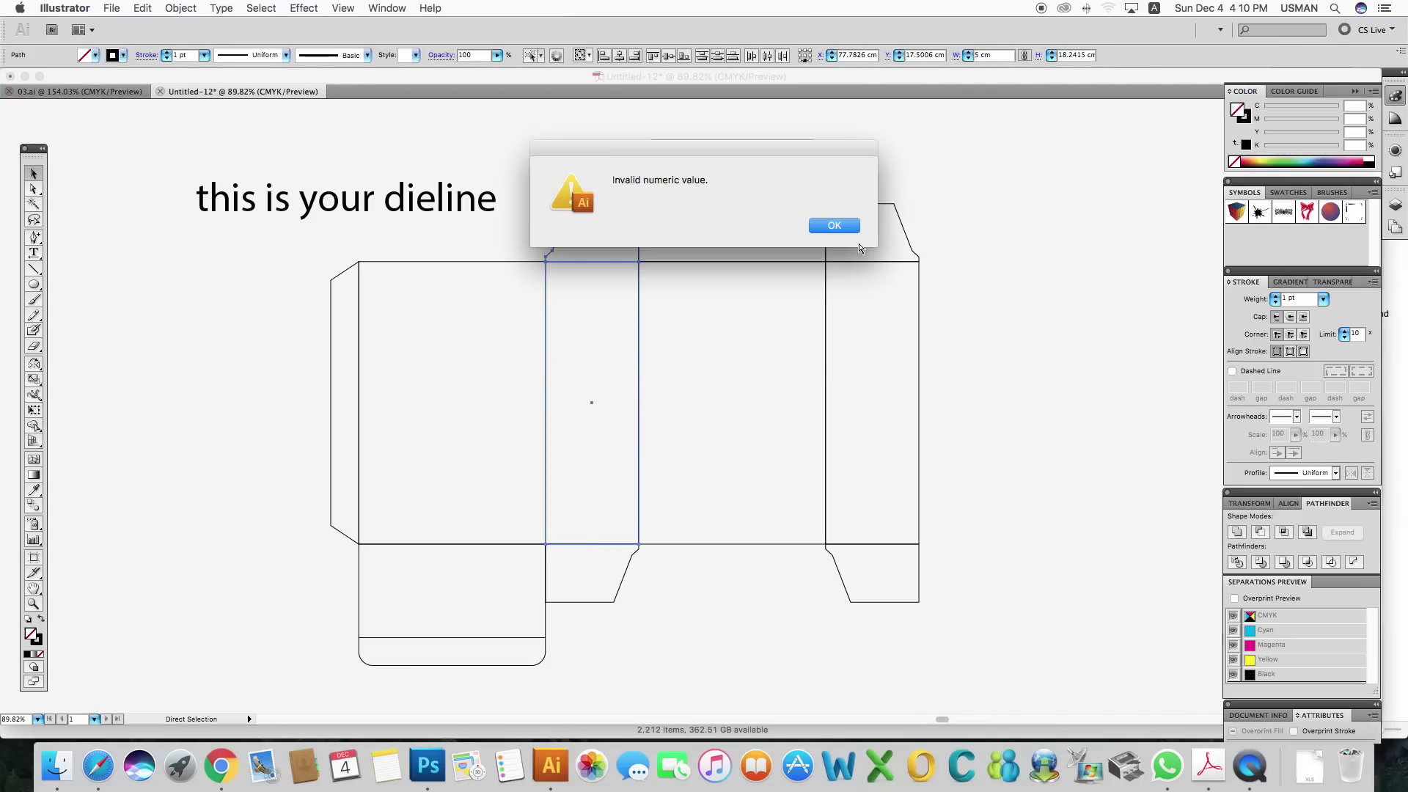
left_click(834, 225)
key("super+a")
left_click(204, 355)
Step: Paste a 5 cm label, enlarge it, and copy it onto the right side panel
key("super+v")
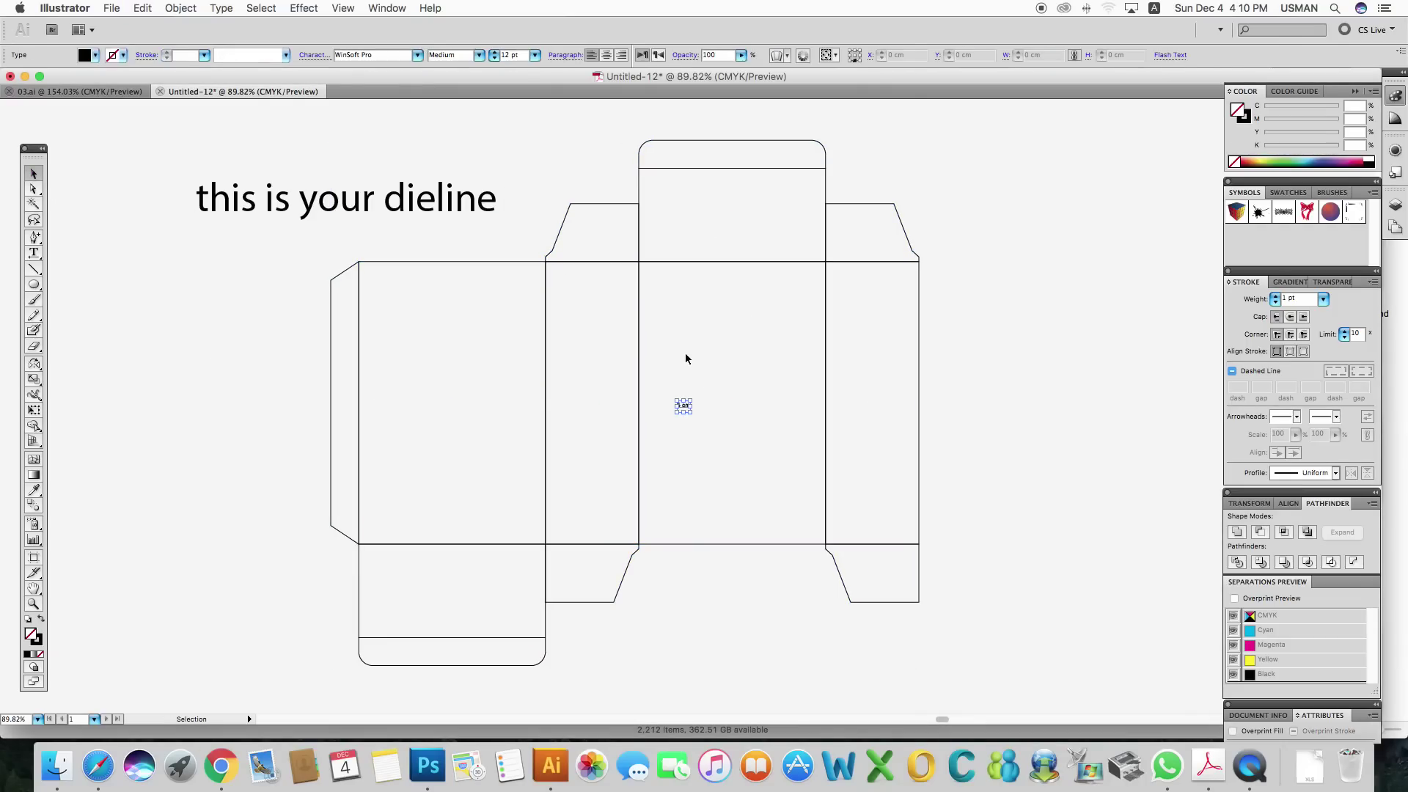
mouse_move(691, 414)
left_mouse_down()
mouse_move(708, 425)
mouse_move(546, 404)
mouse_move(895, 402)
left_mouse_up()
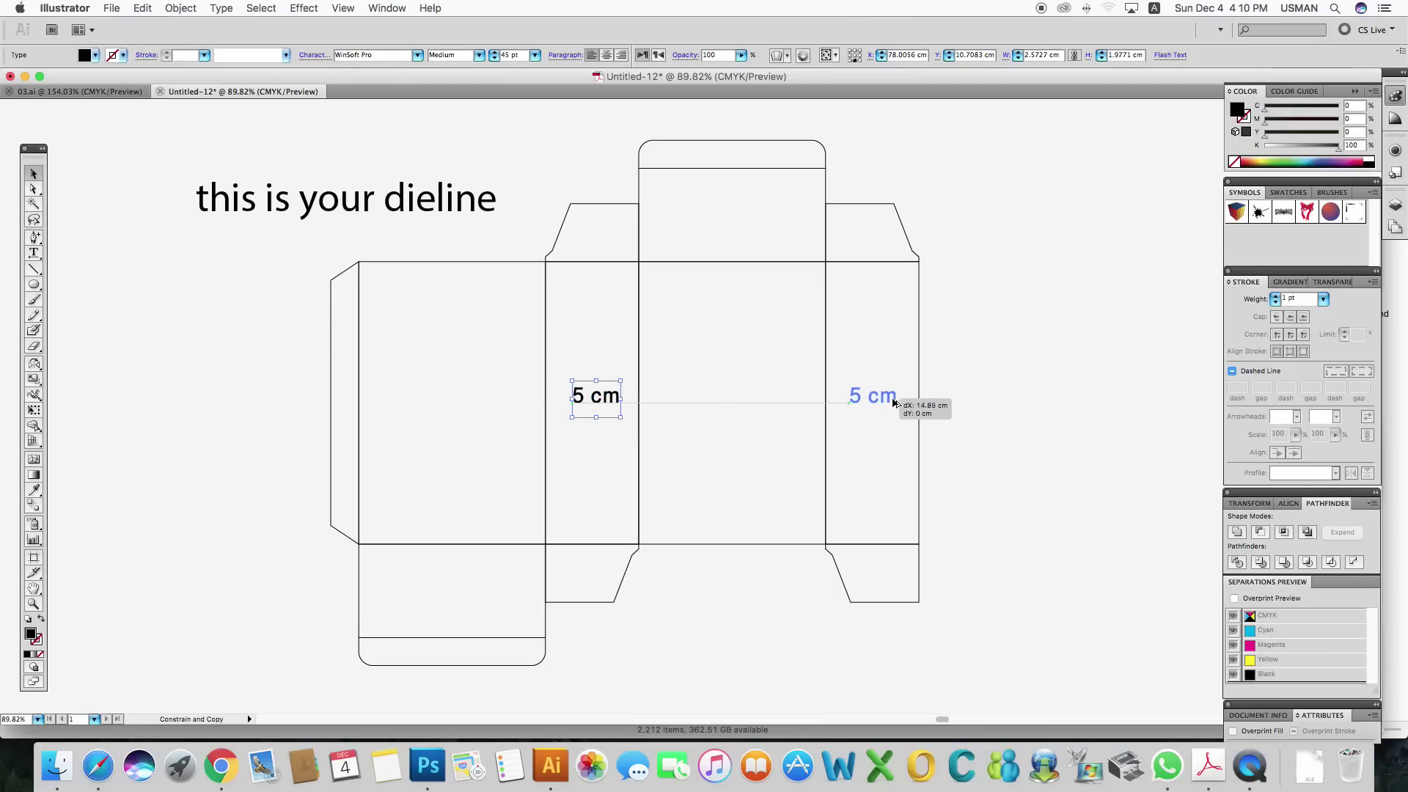
left_click(737, 545)
Step: Paste a 10 cm label from the centre panel's width and copy it to the left main panel
right_click(758, 352)
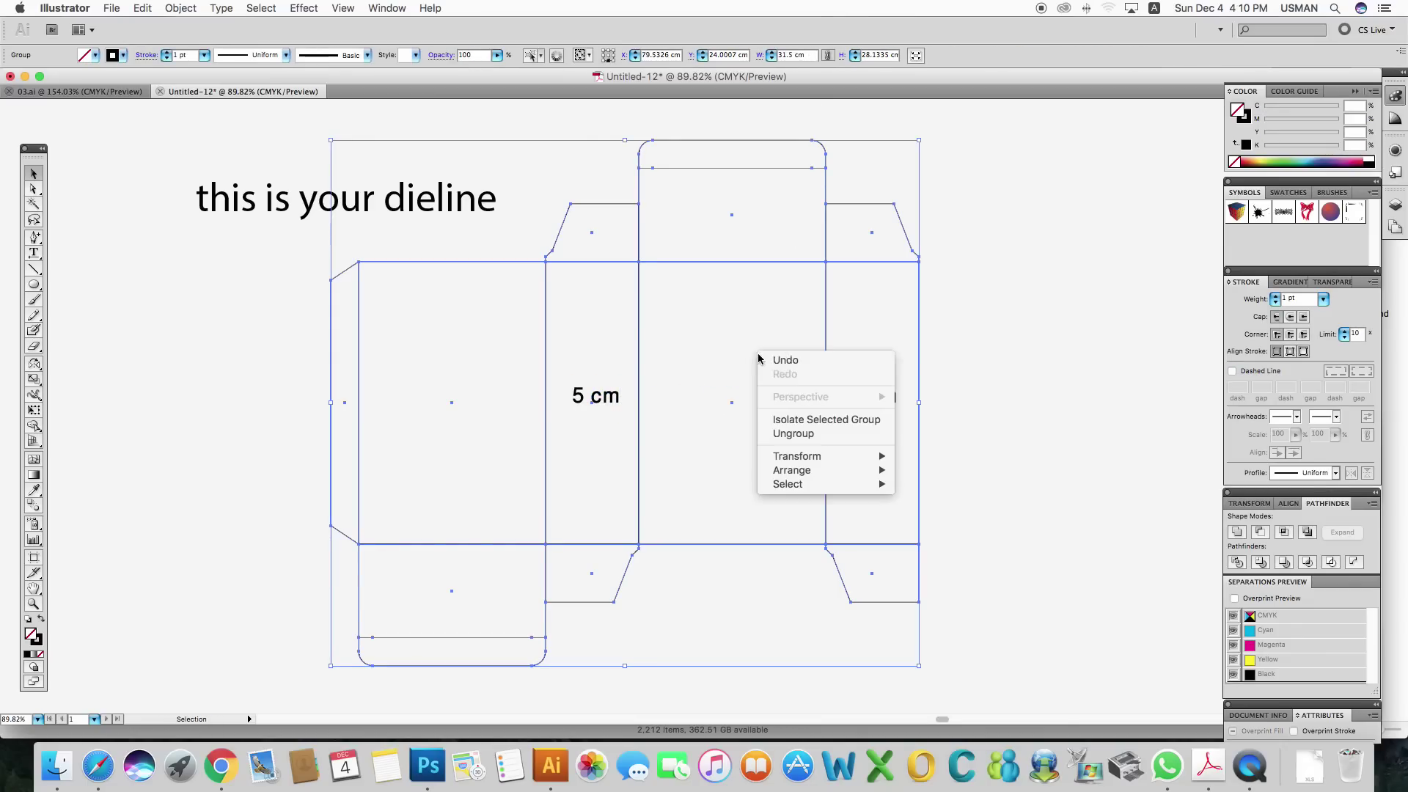
left_click(785, 433)
left_click(772, 262)
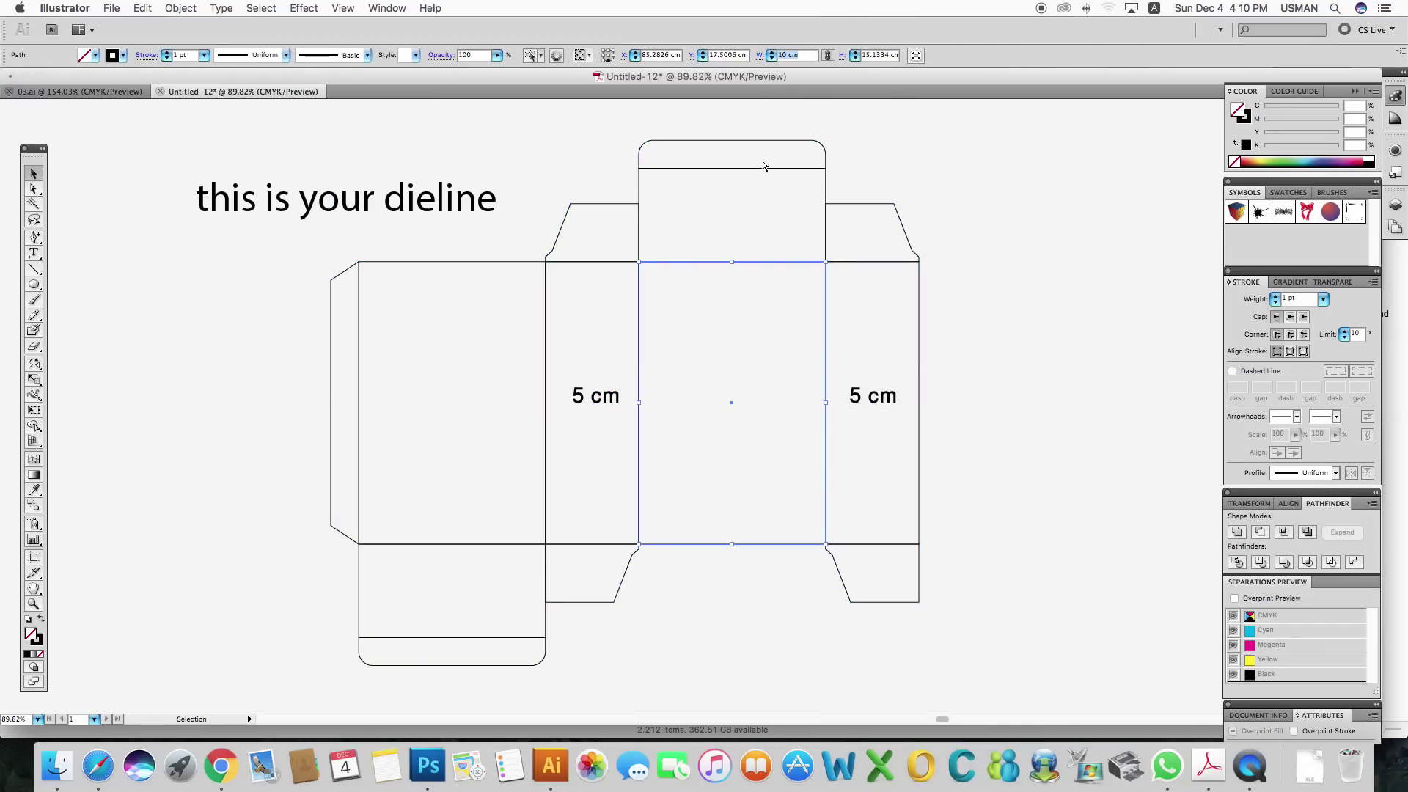
left_click(117, 258)
key("ctrl+v")
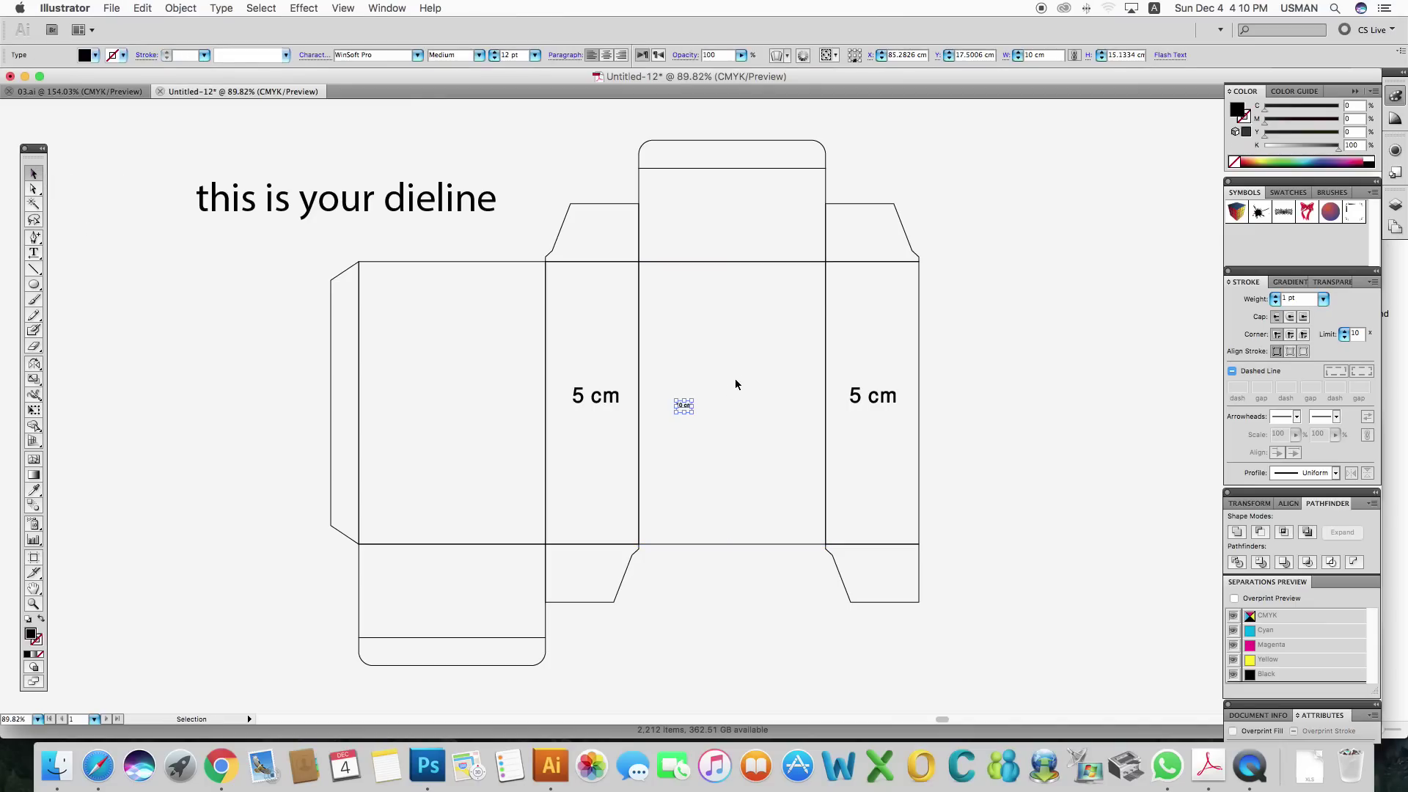
left_click_drag(695, 401, 765, 388)
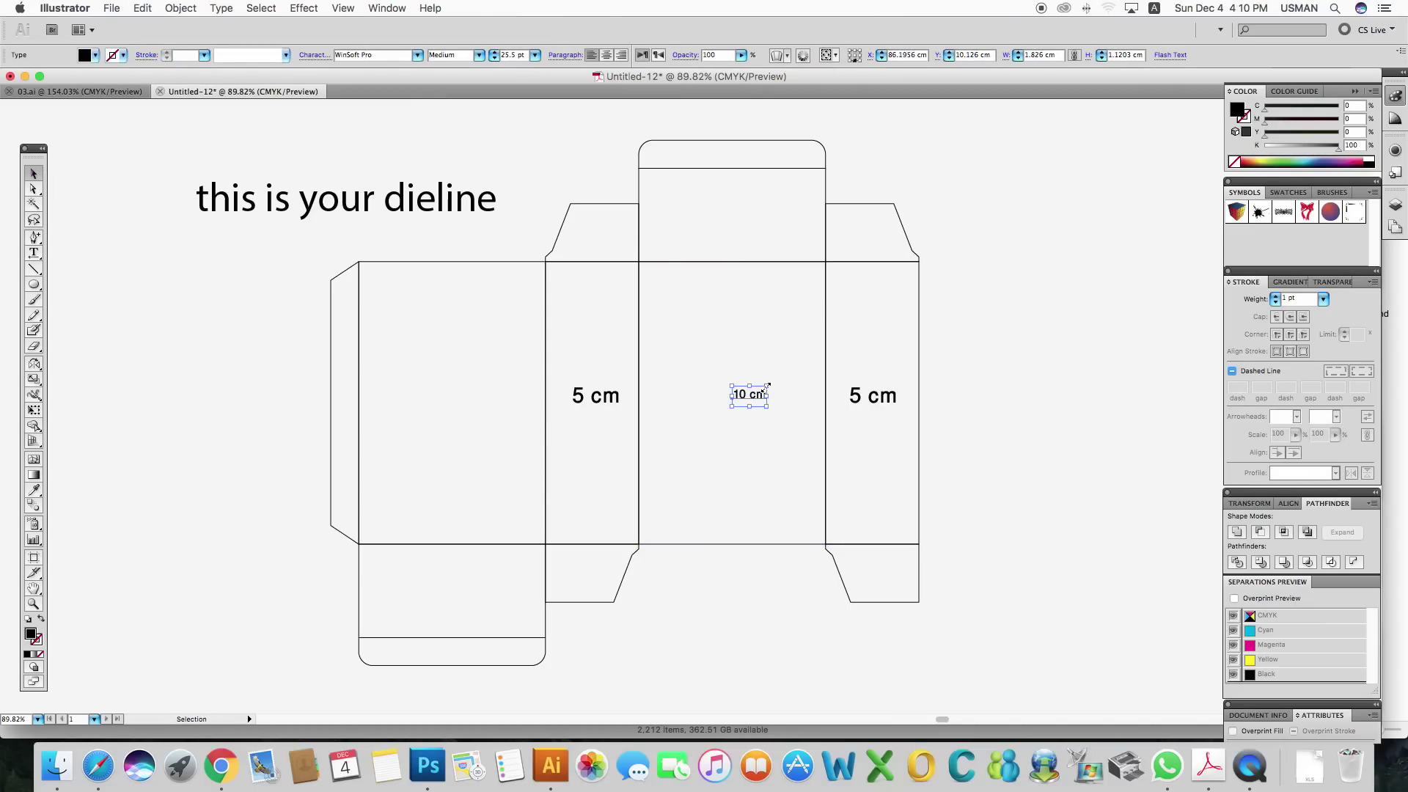
left_click_drag(768, 384, 475, 415)
Step: Place the 15.1334 cm height label beside the right side panel
left_click(939, 314)
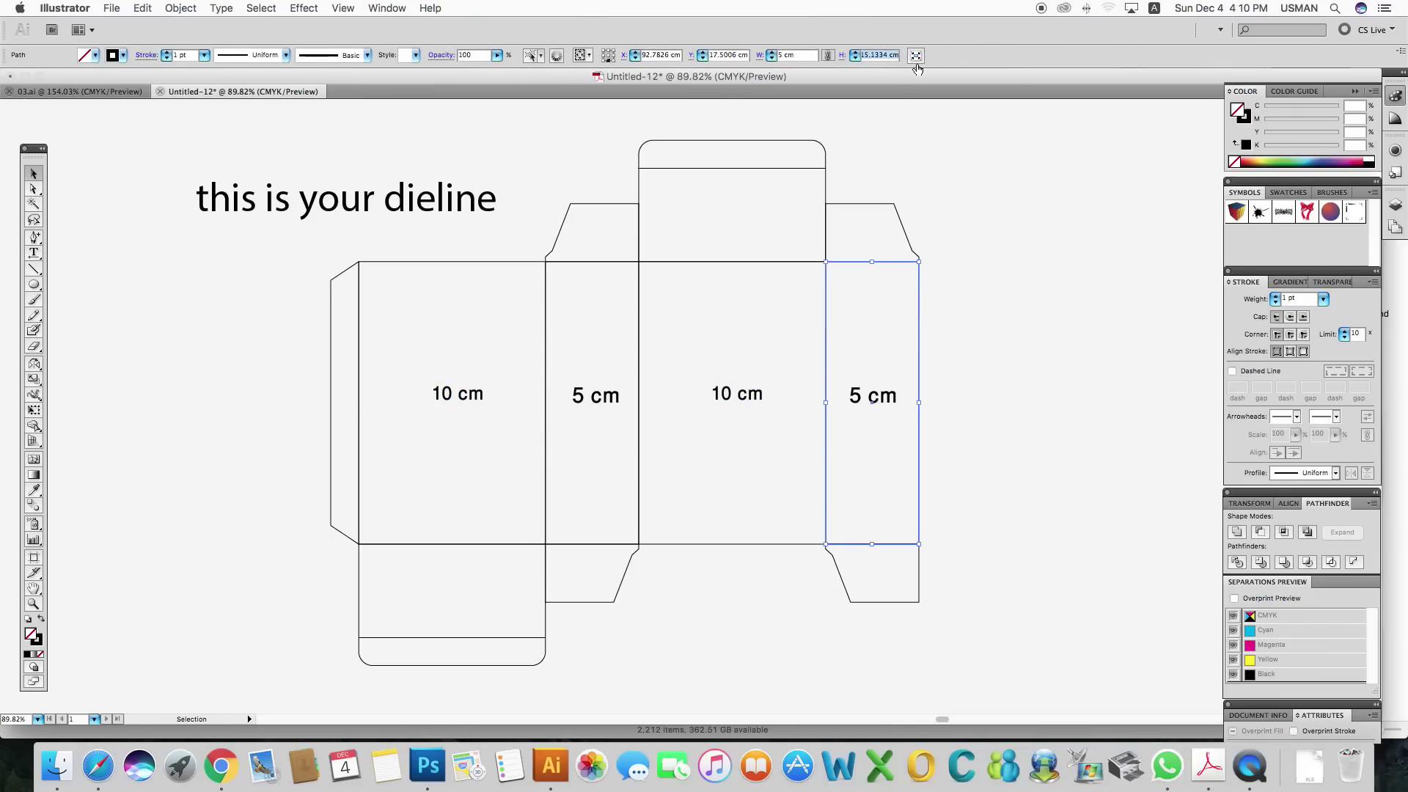
left_click(940, 405)
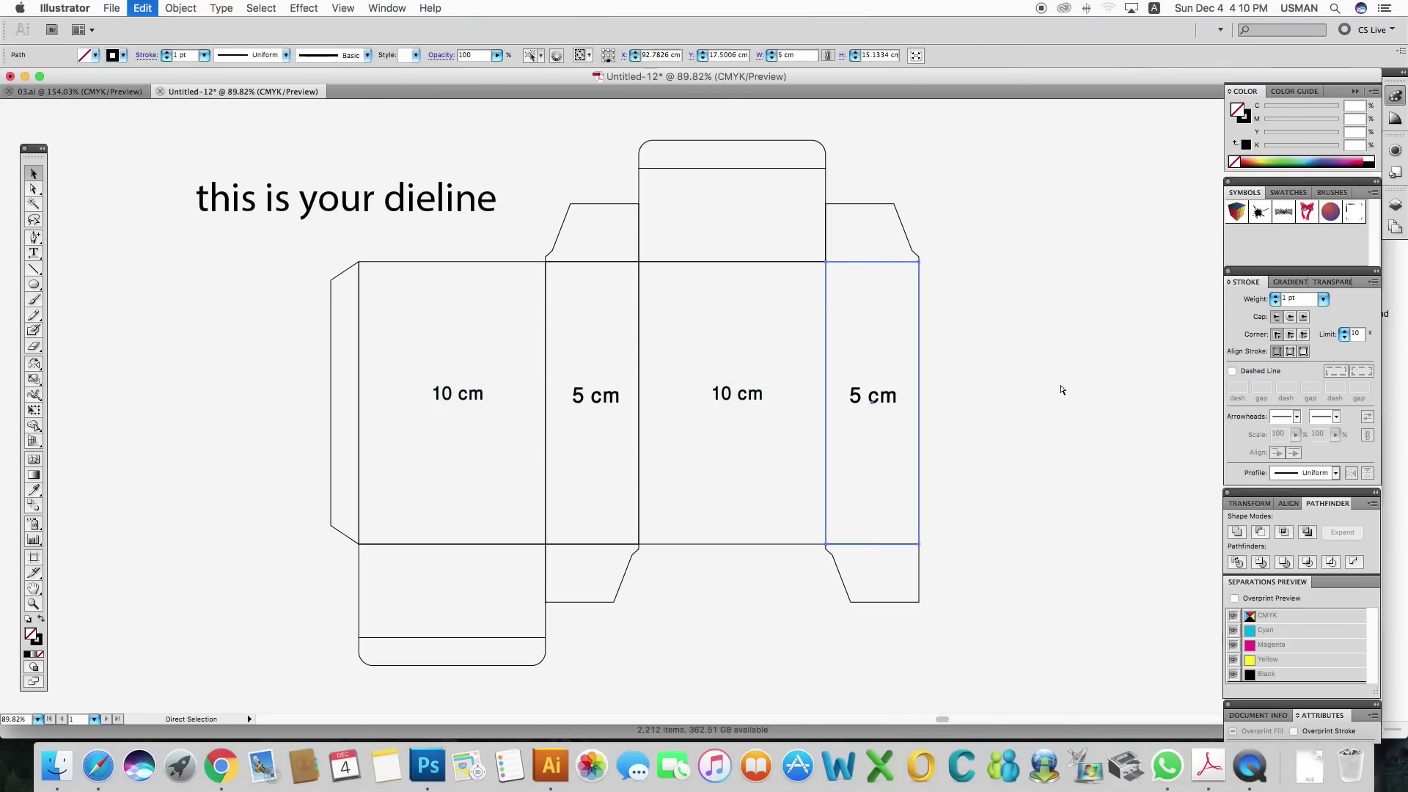
left_click(885, 409)
mouse_move(693, 411)
left_mouse_down()
mouse_move(922, 393)
mouse_move(932, 330)
left_mouse_up()
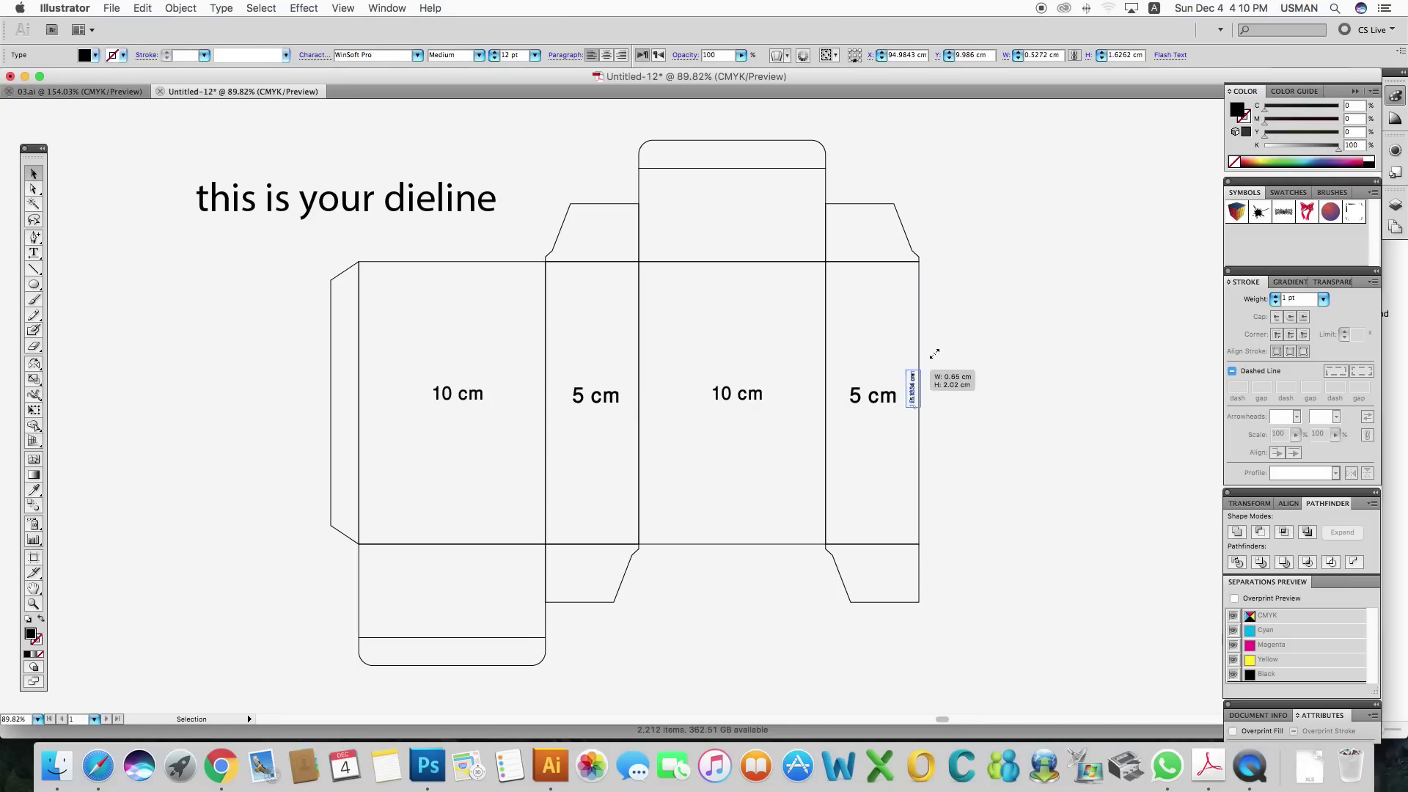
Step: Enlarge the 15.1334 cm height label and copy a 5 cm label onto the bottom lid flap
left_click_drag(915, 386, 952, 388)
left_click(996, 368)
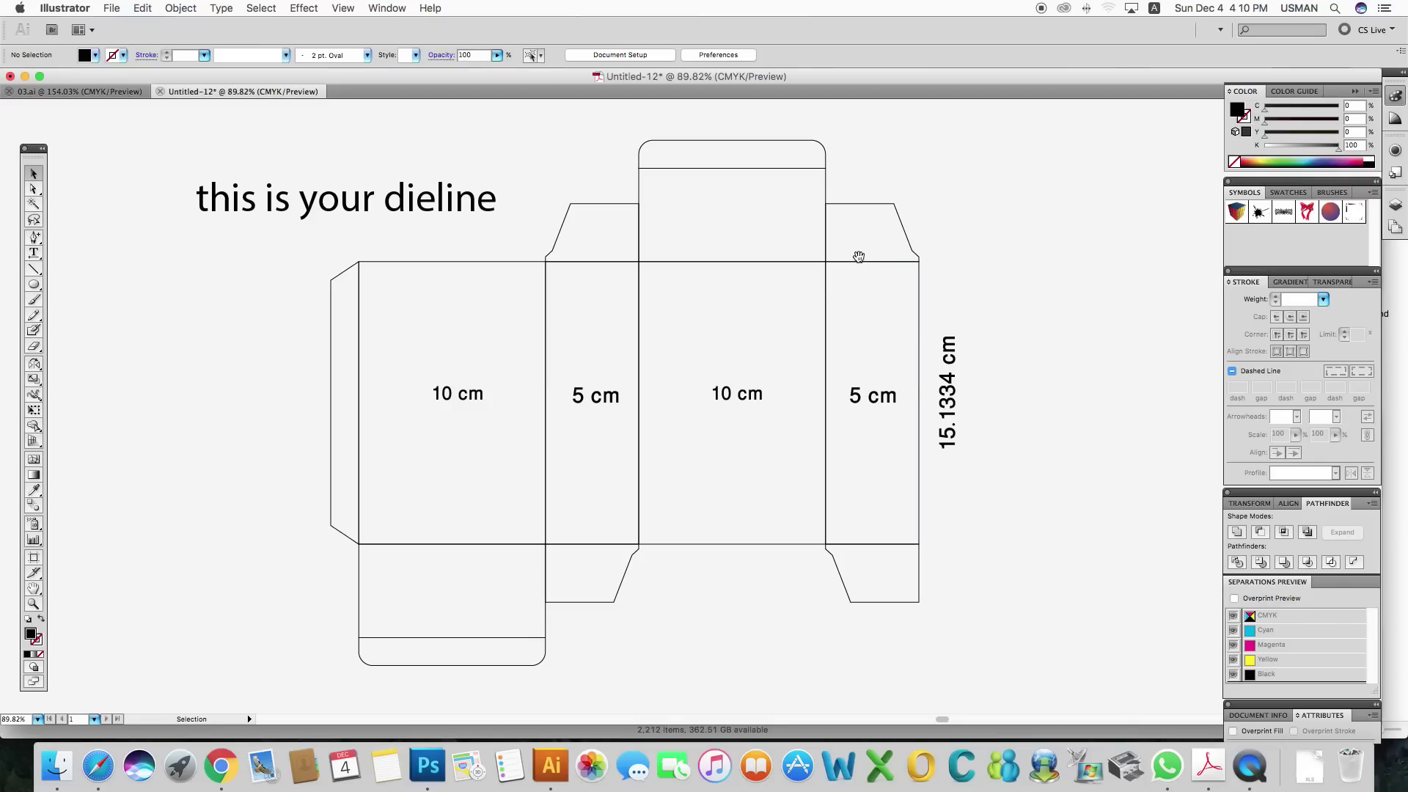
left_click_drag(858, 256, 851, 272)
mouse_move(609, 415)
left_mouse_down()
mouse_move(738, 245)
mouse_move(739, 270)
mouse_move(653, 238)
mouse_move(519, 618)
left_mouse_up()
left_click(703, 626)
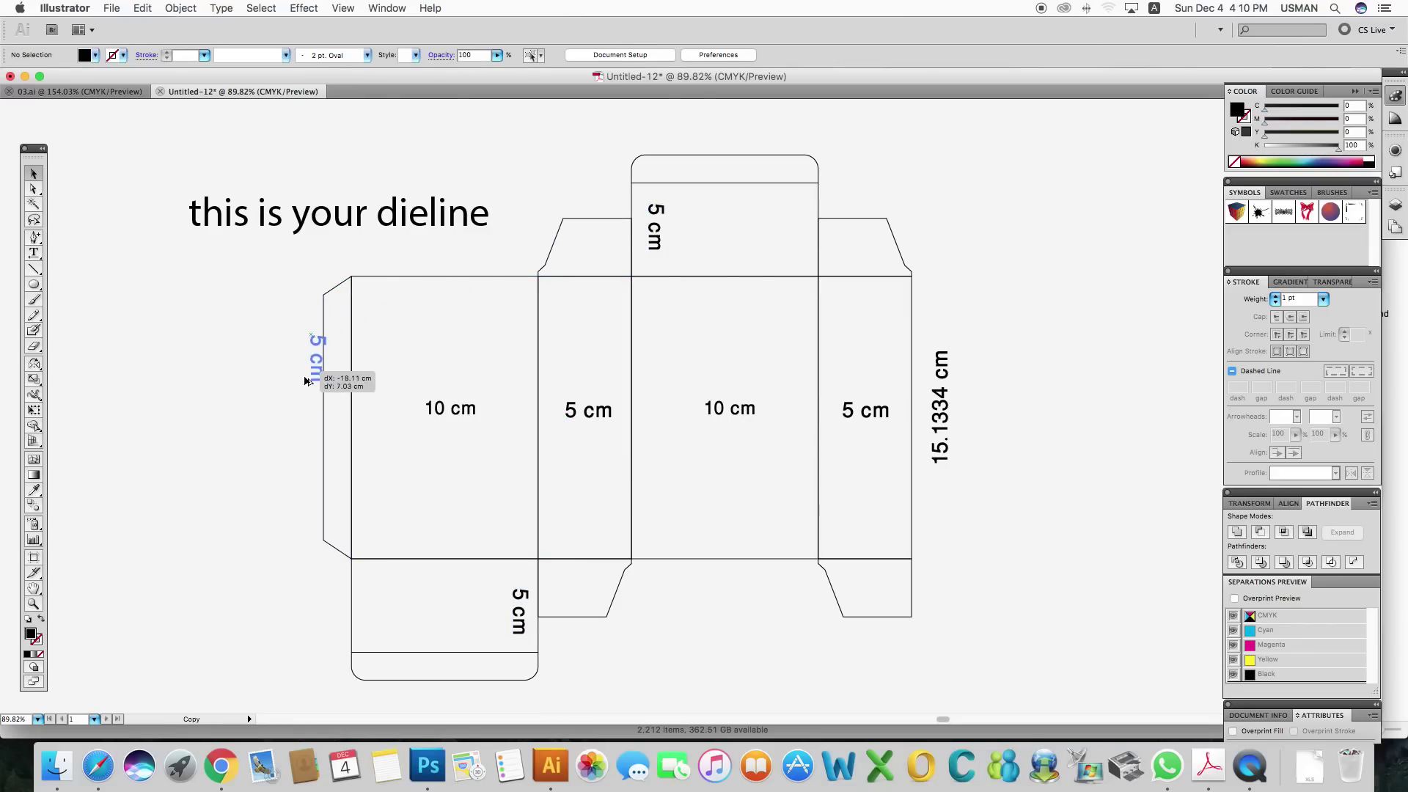
Step: Label the left glue flap 1.5 cm, rotated and scaled down, and copy it toward the tuck flaps
mouse_move(654, 243)
left_mouse_down()
mouse_move(305, 390)
mouse_move(297, 375)
left_mouse_up()
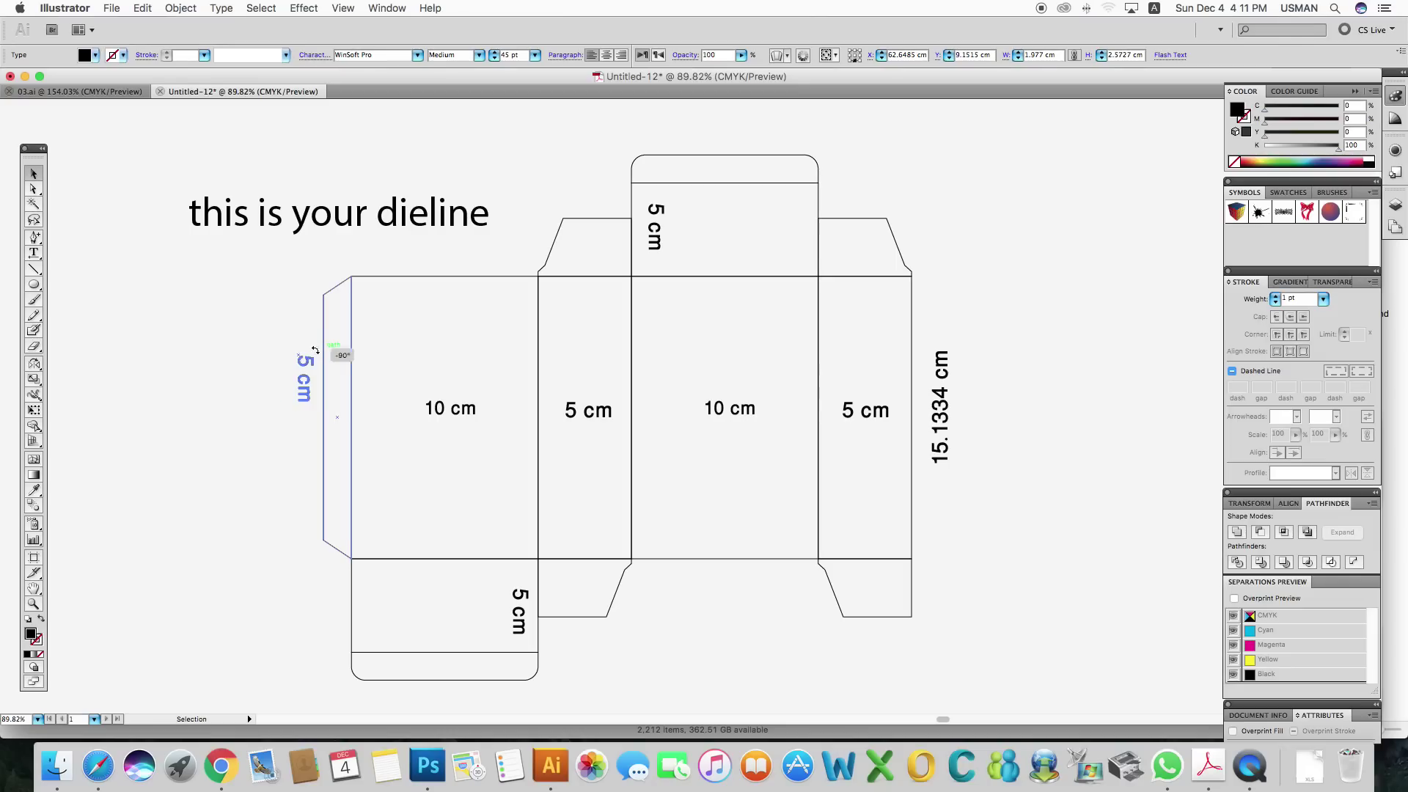
key("t")
left_click(297, 375)
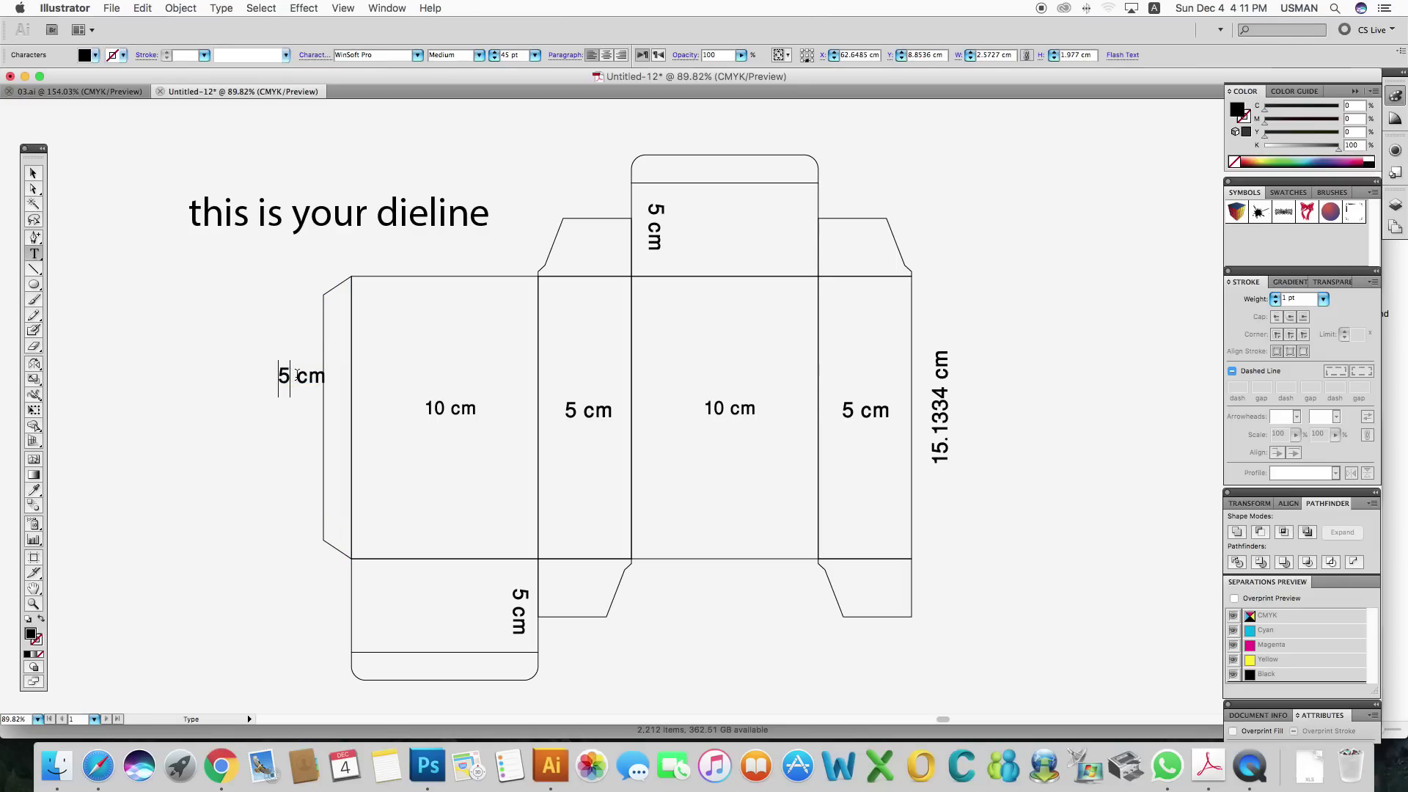
key("Escape")
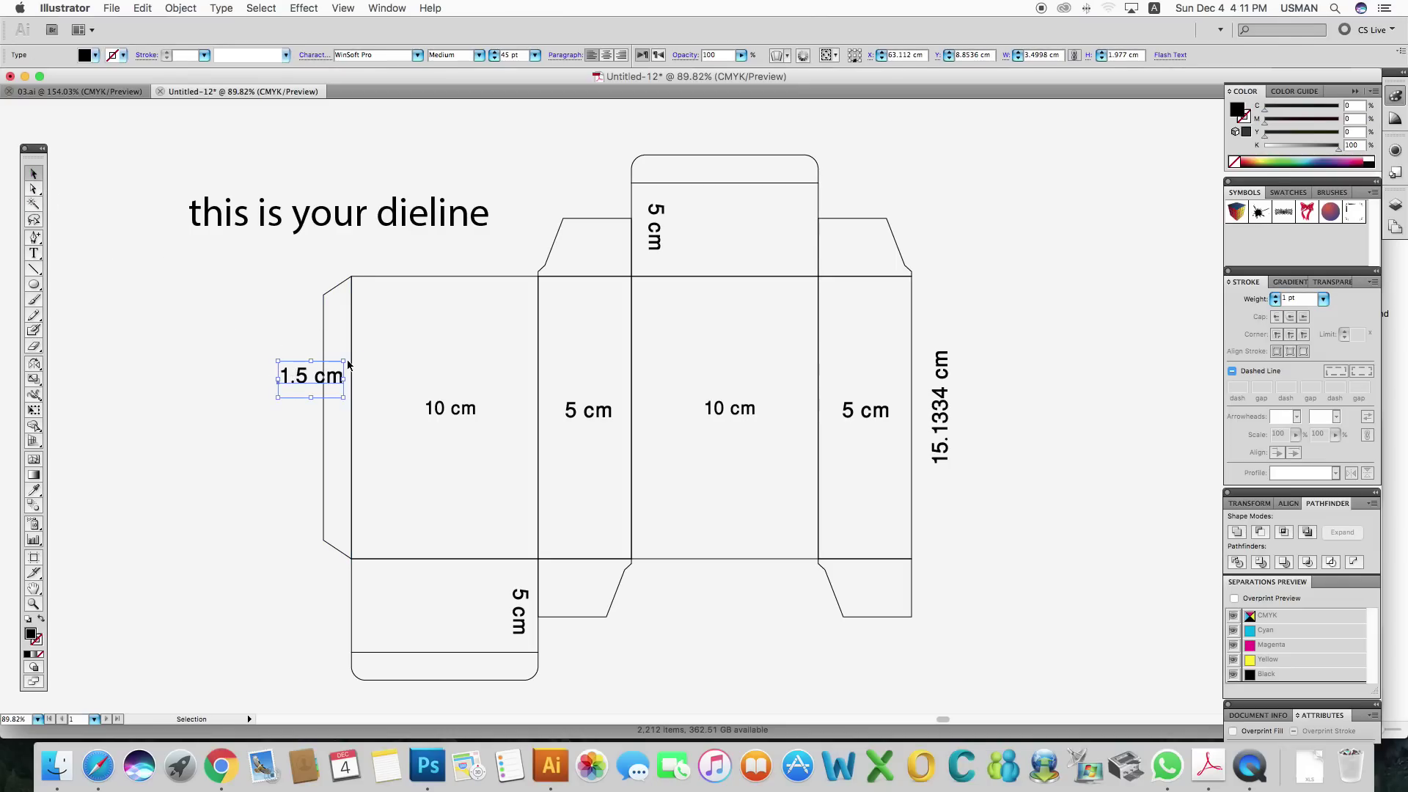
mouse_move(346, 360)
left_mouse_down()
mouse_move(314, 380)
mouse_move(715, 167)
mouse_move(822, 148)
mouse_move(843, 170)
mouse_move(547, 674)
left_mouse_up()
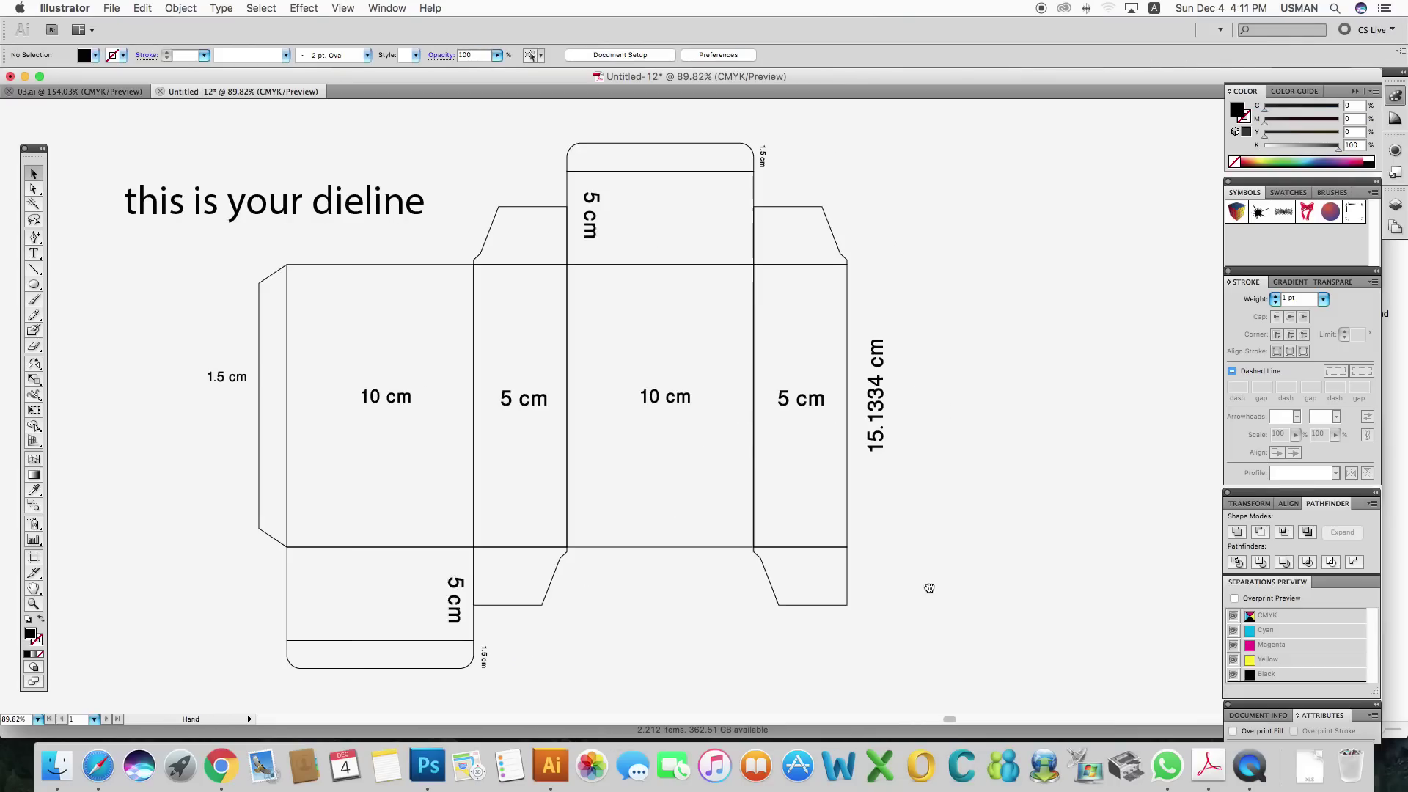
Step: Replace the 'this is your dieline' heading text with 'remember formula.'
scroll(930, 591, "right", 3)
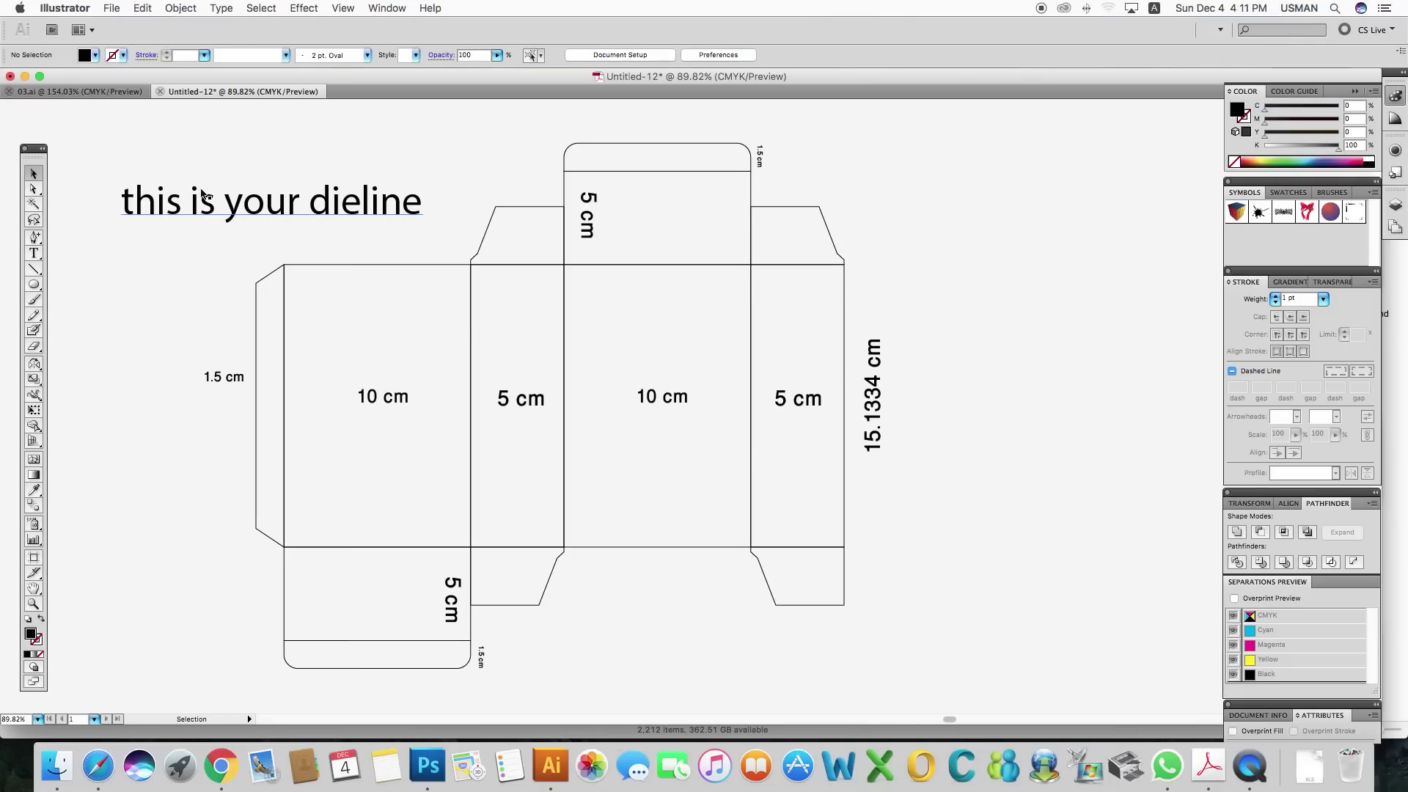
double_click(266, 197)
key("BackSpace")
key("BackSpace")
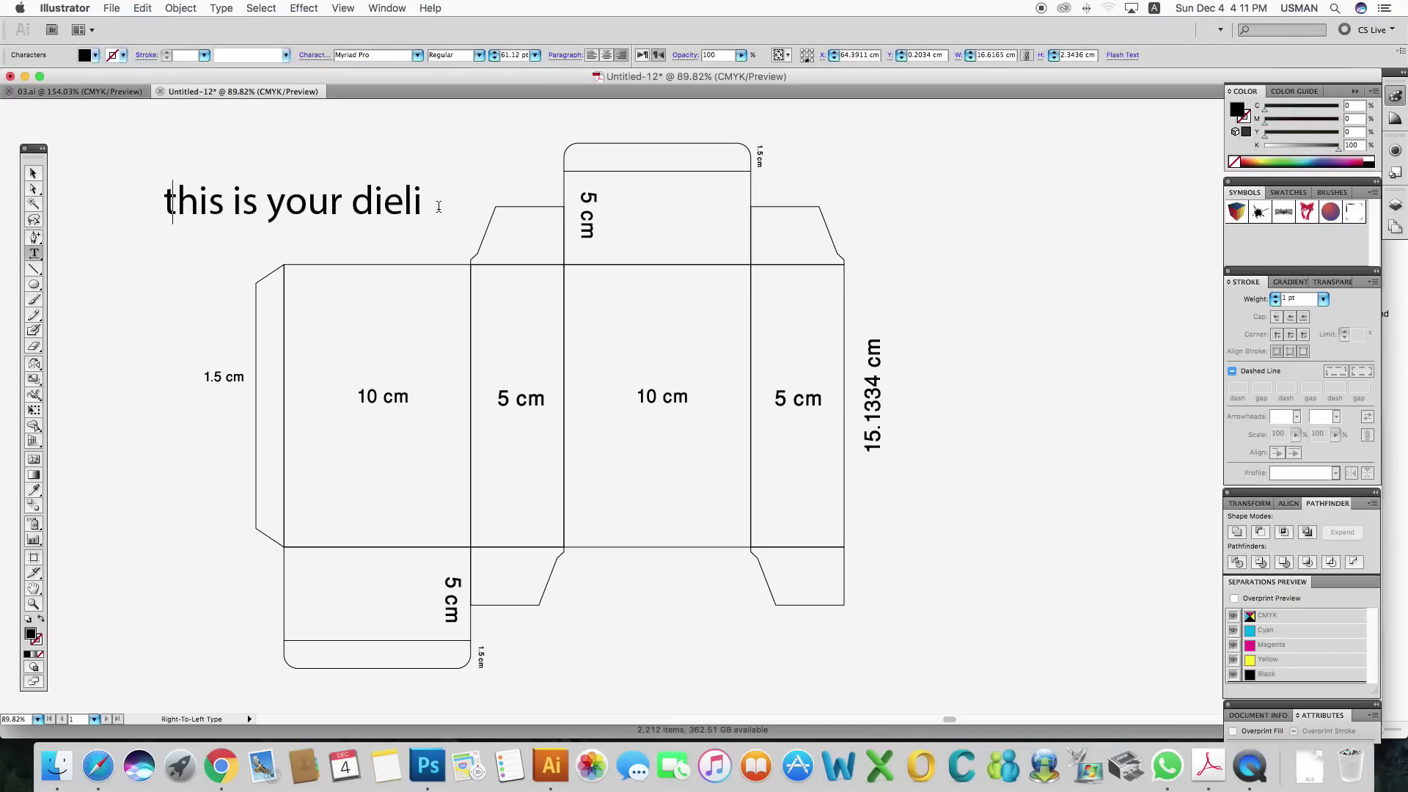
key("BackSpace")
key("BackSpace")
key("BackSpace")
key("BackSpace")
key("BackSpace")
key("BackSpace")
key("BackSpace")
key("BackSpace")
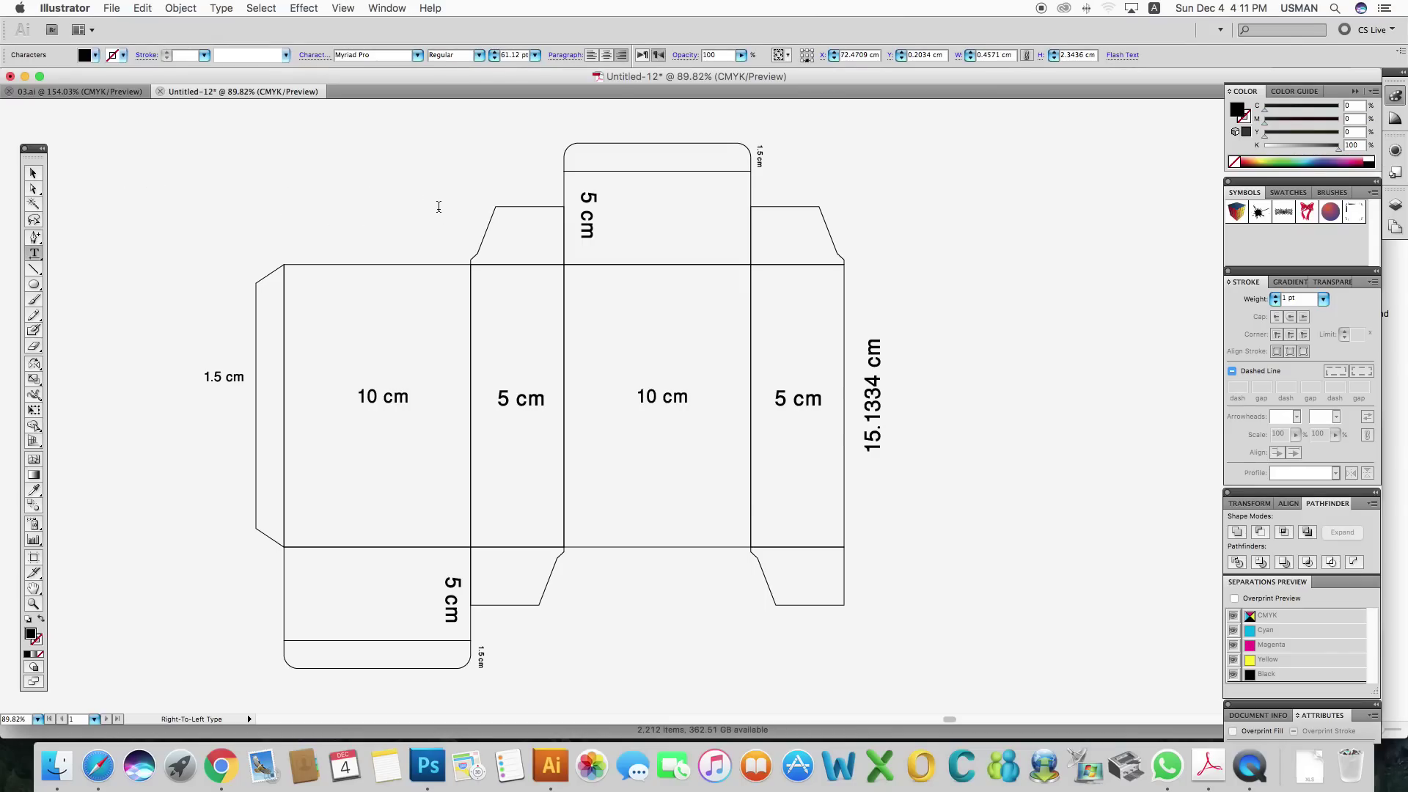
type("remember")
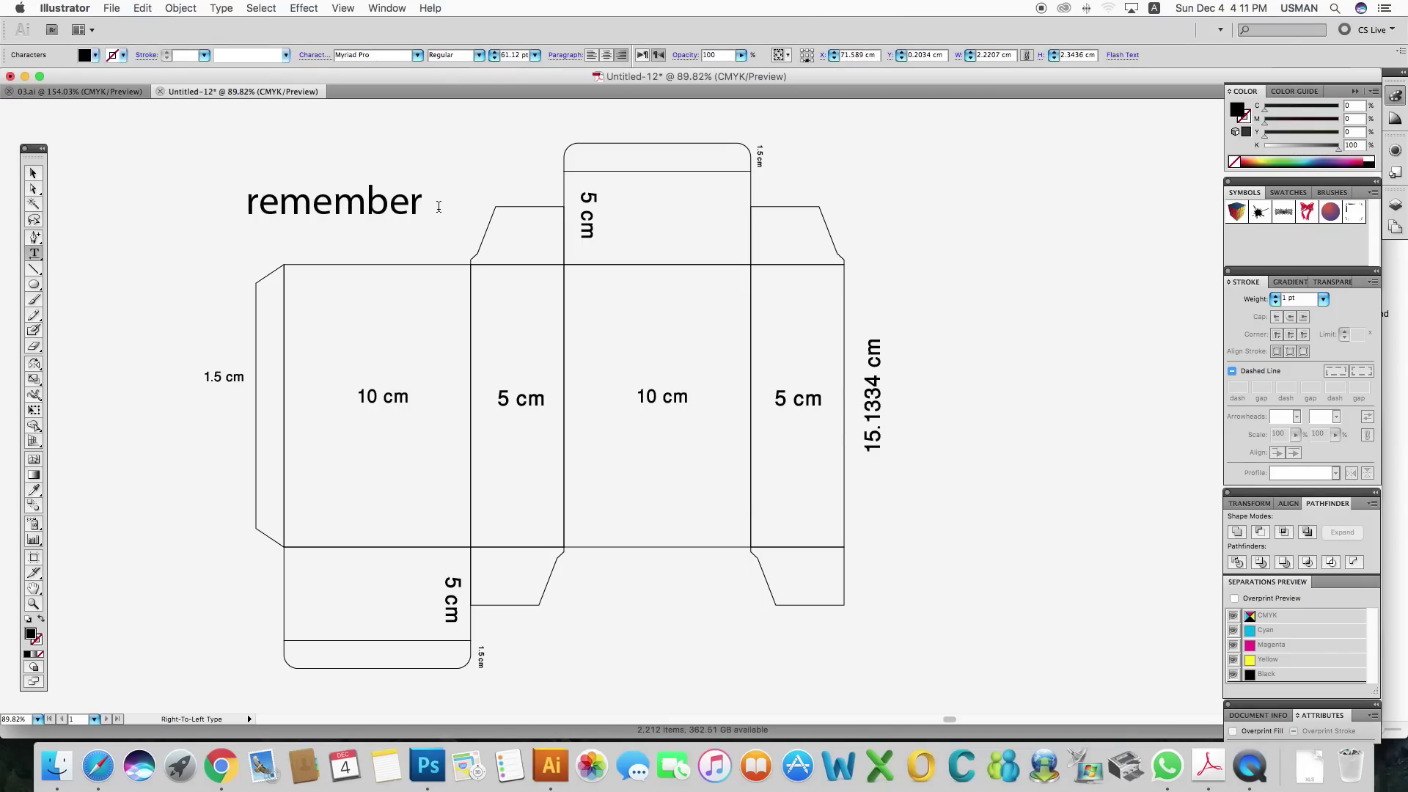
type(" formou")
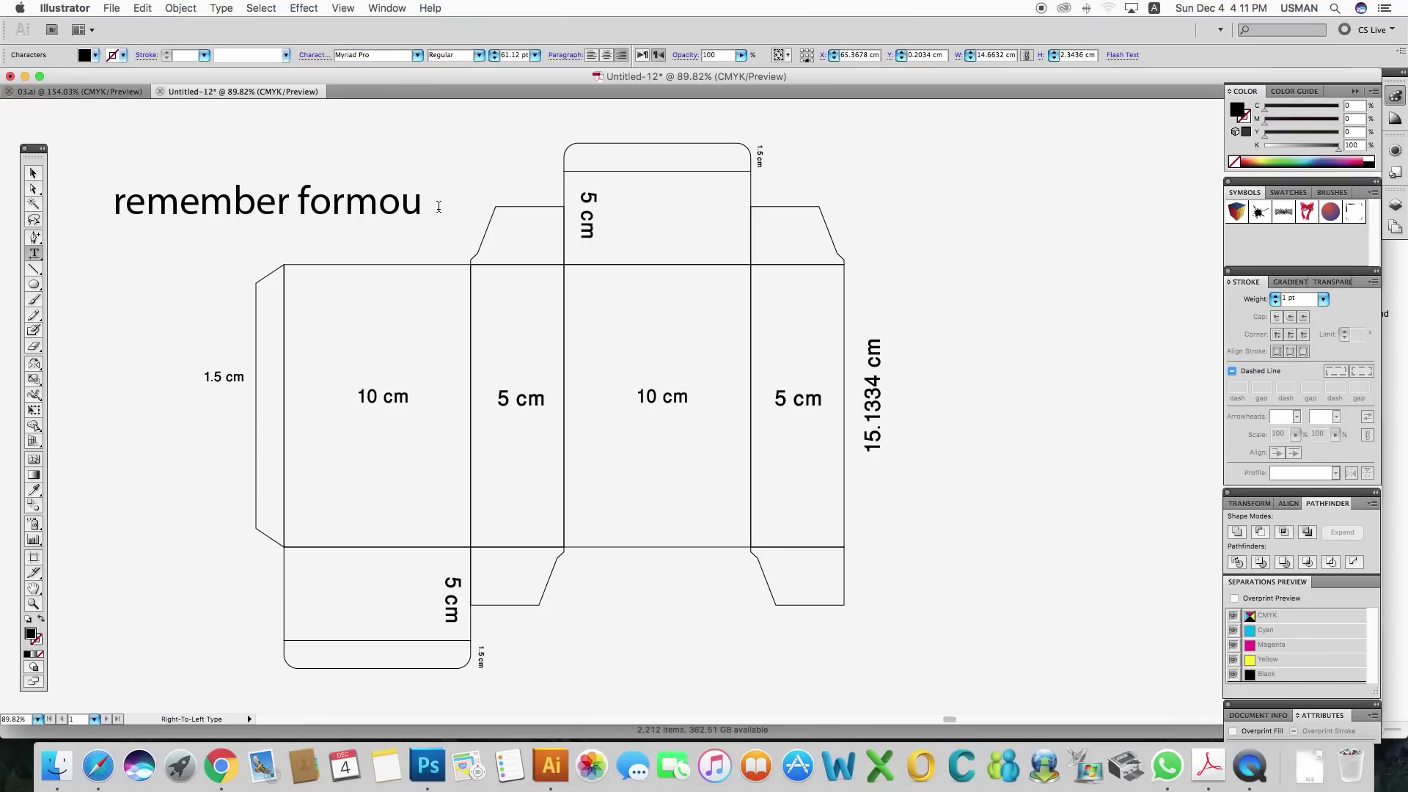
key("BackSpace")
type("ula.")
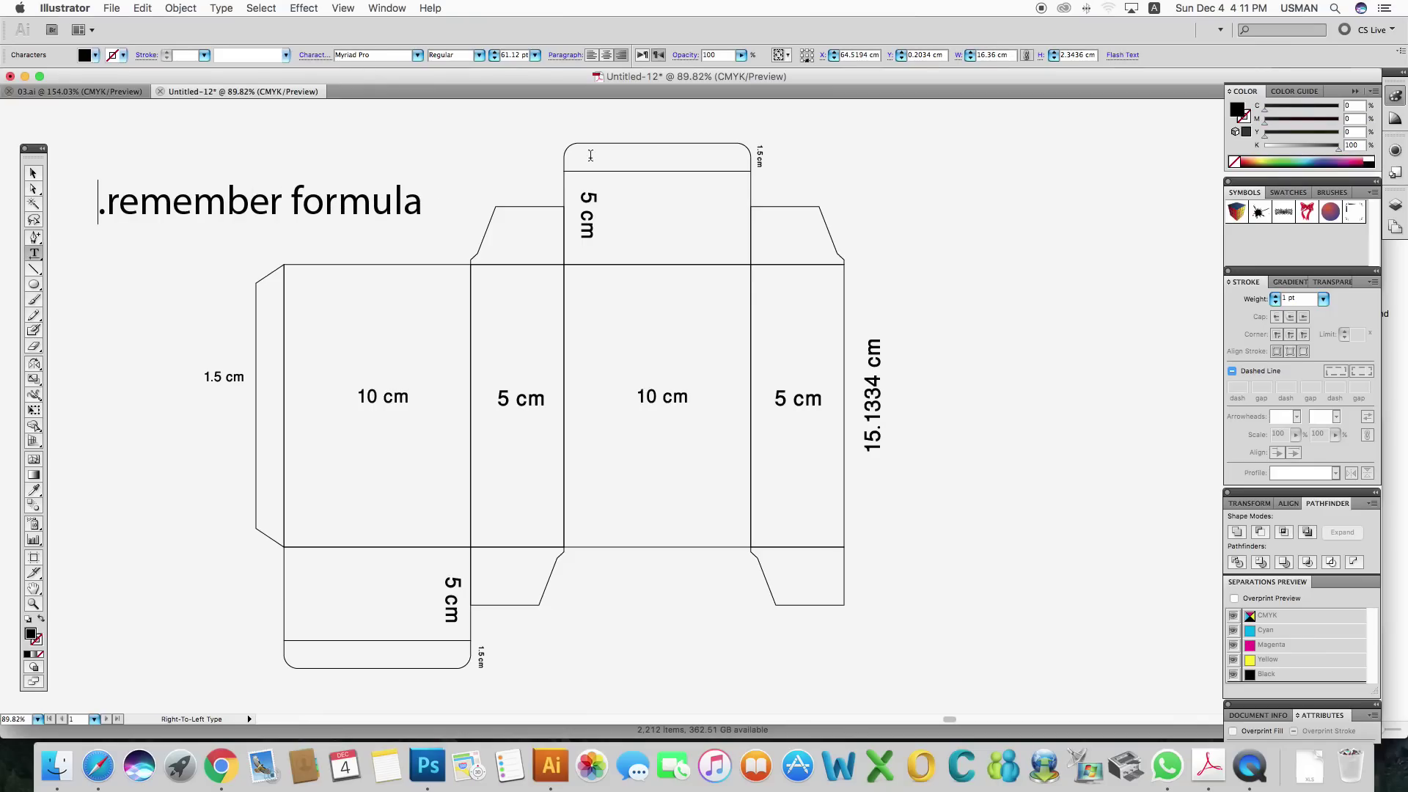
Step: Make the 'remember formula.' text run left to right and move it up and left
left_click(32, 174)
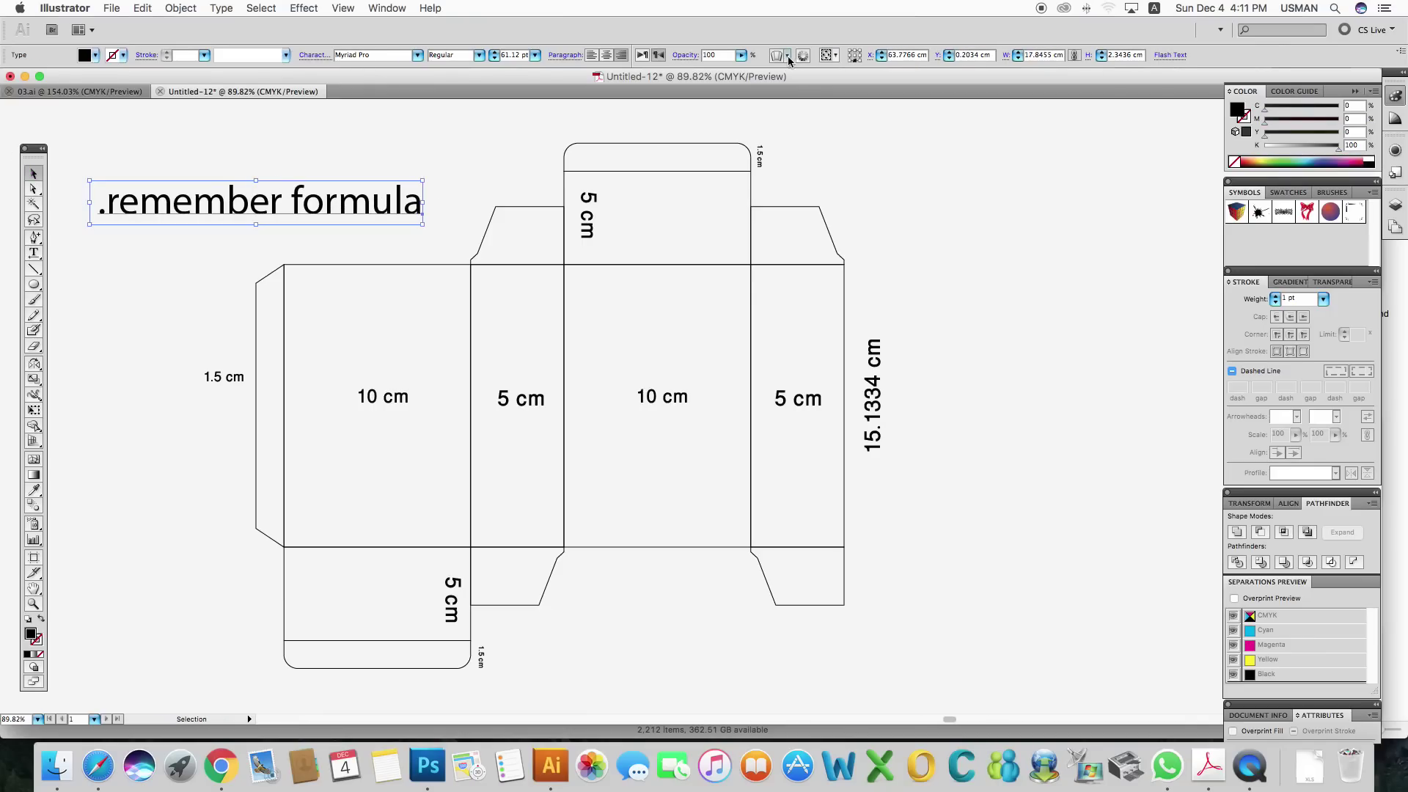
left_click(641, 56)
left_click_drag(437, 204, 176, 204)
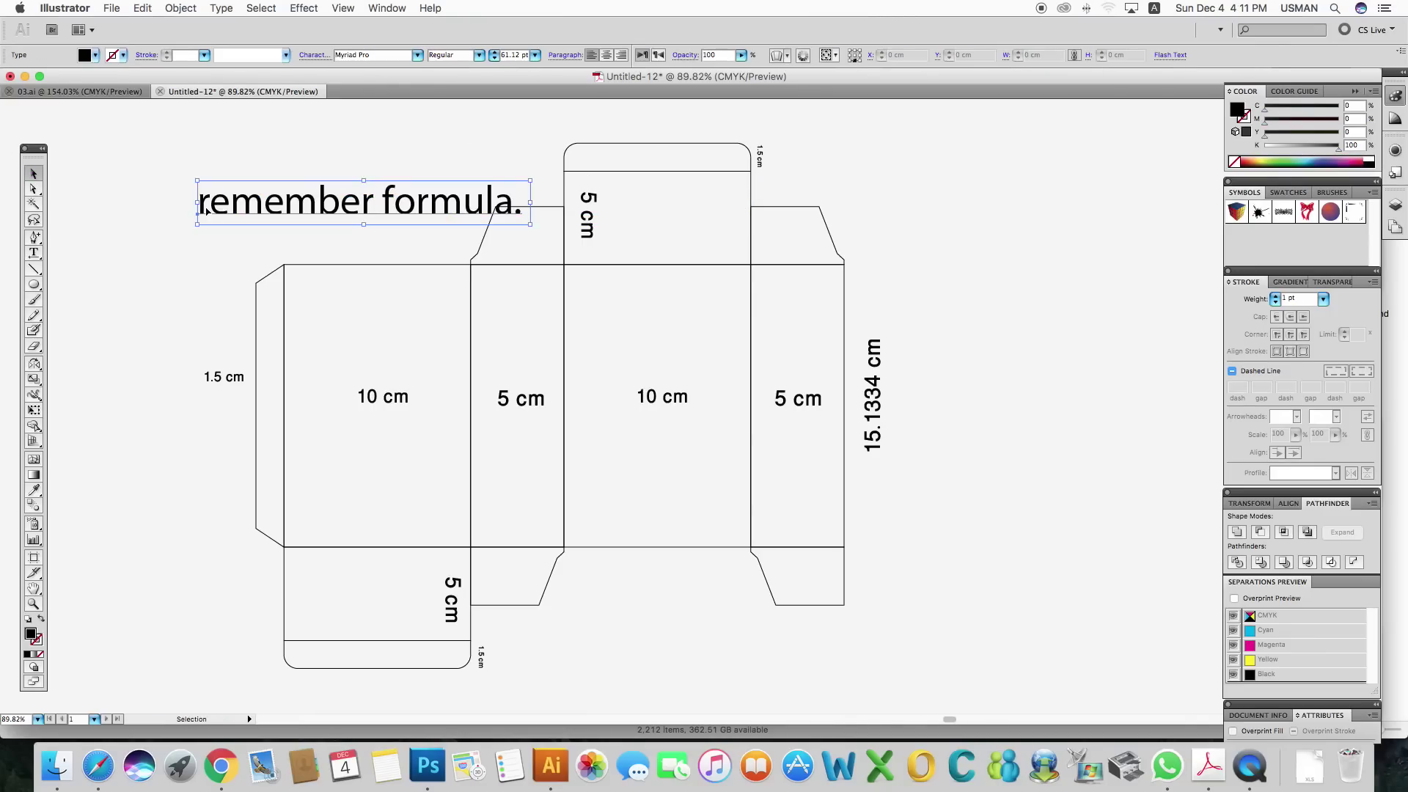
left_click(375, 239)
left_click_drag(379, 209, 353, 162)
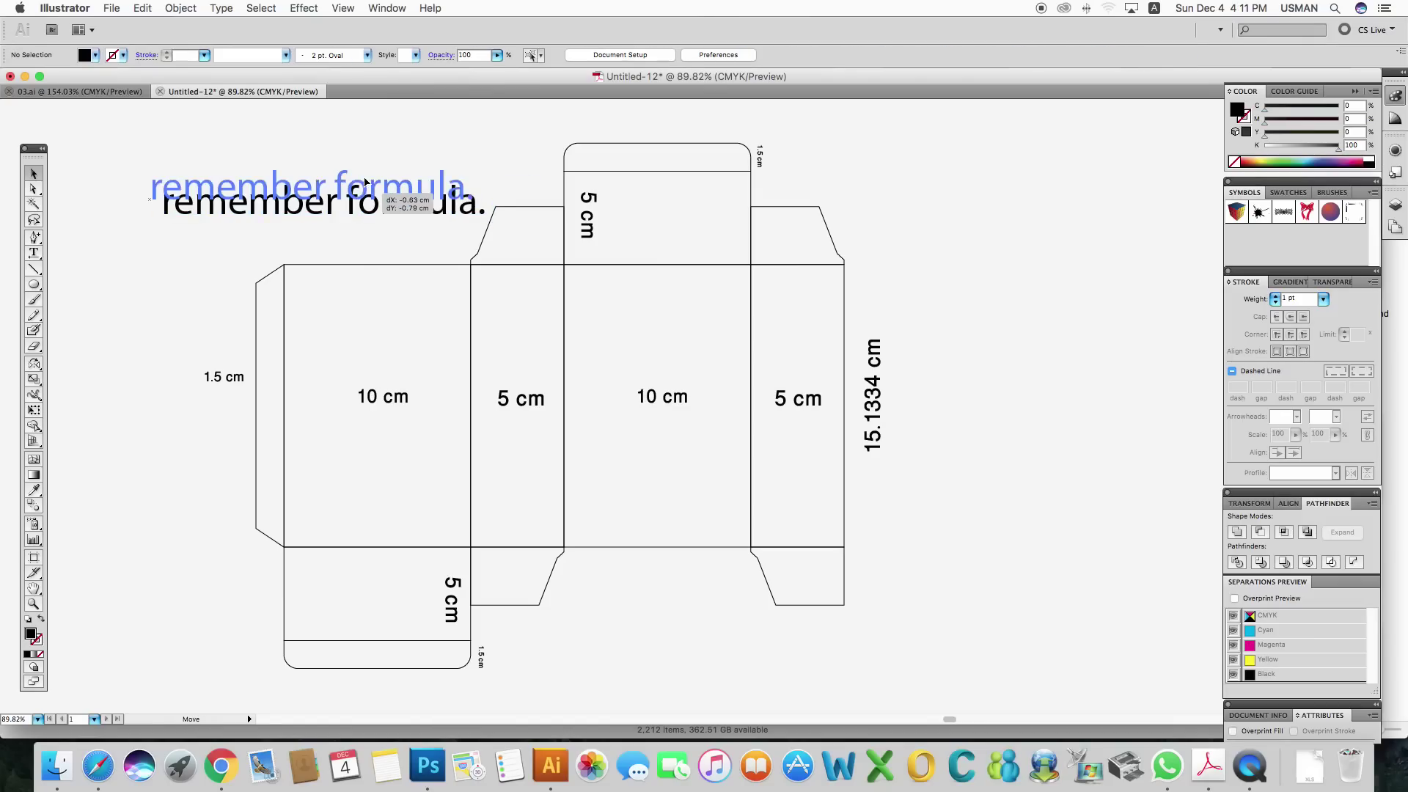
Step: Add the lines 'if you want professional' and 'keyline please subcribe my channel' below it
key("t")
left_click(470, 164)
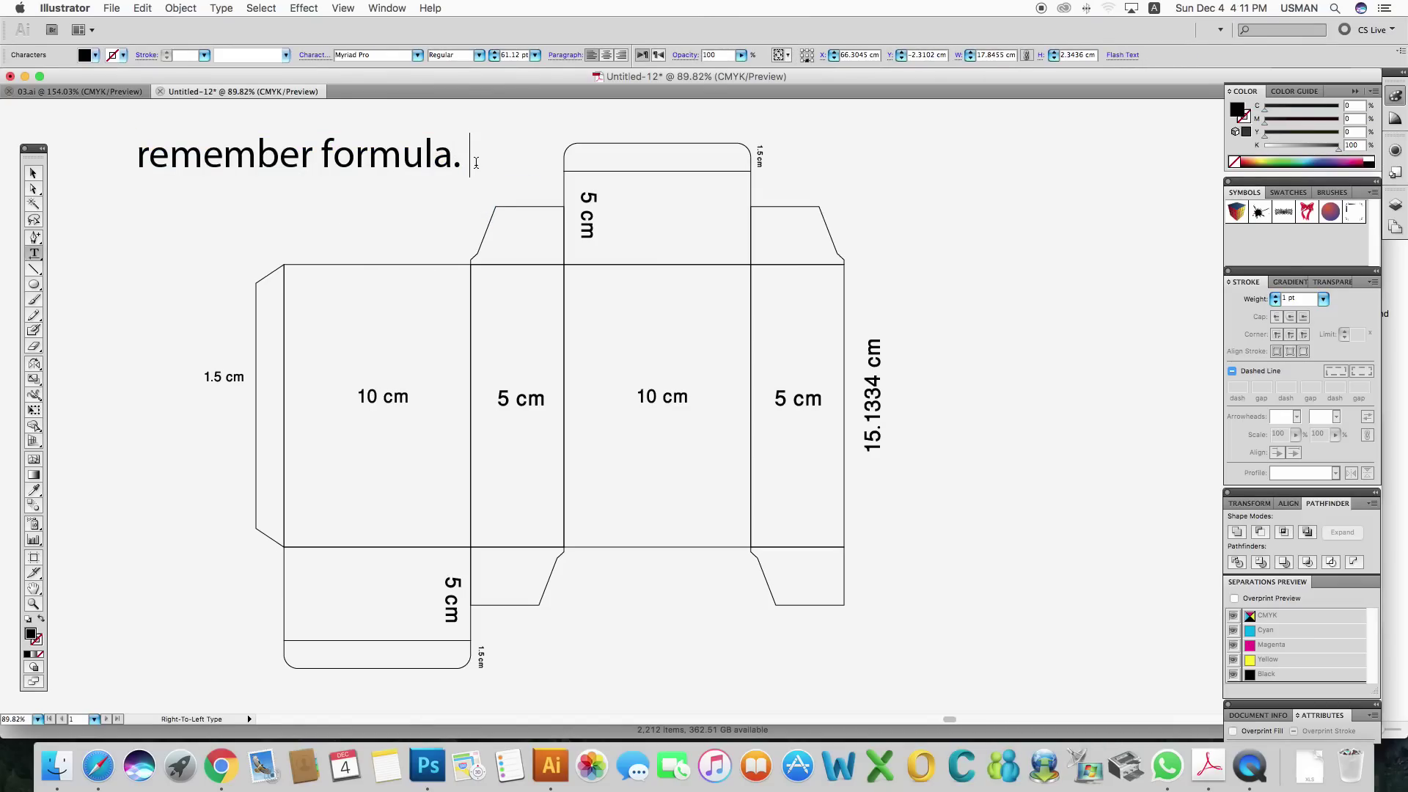
key("Return")
type("if")
type(" you want p")
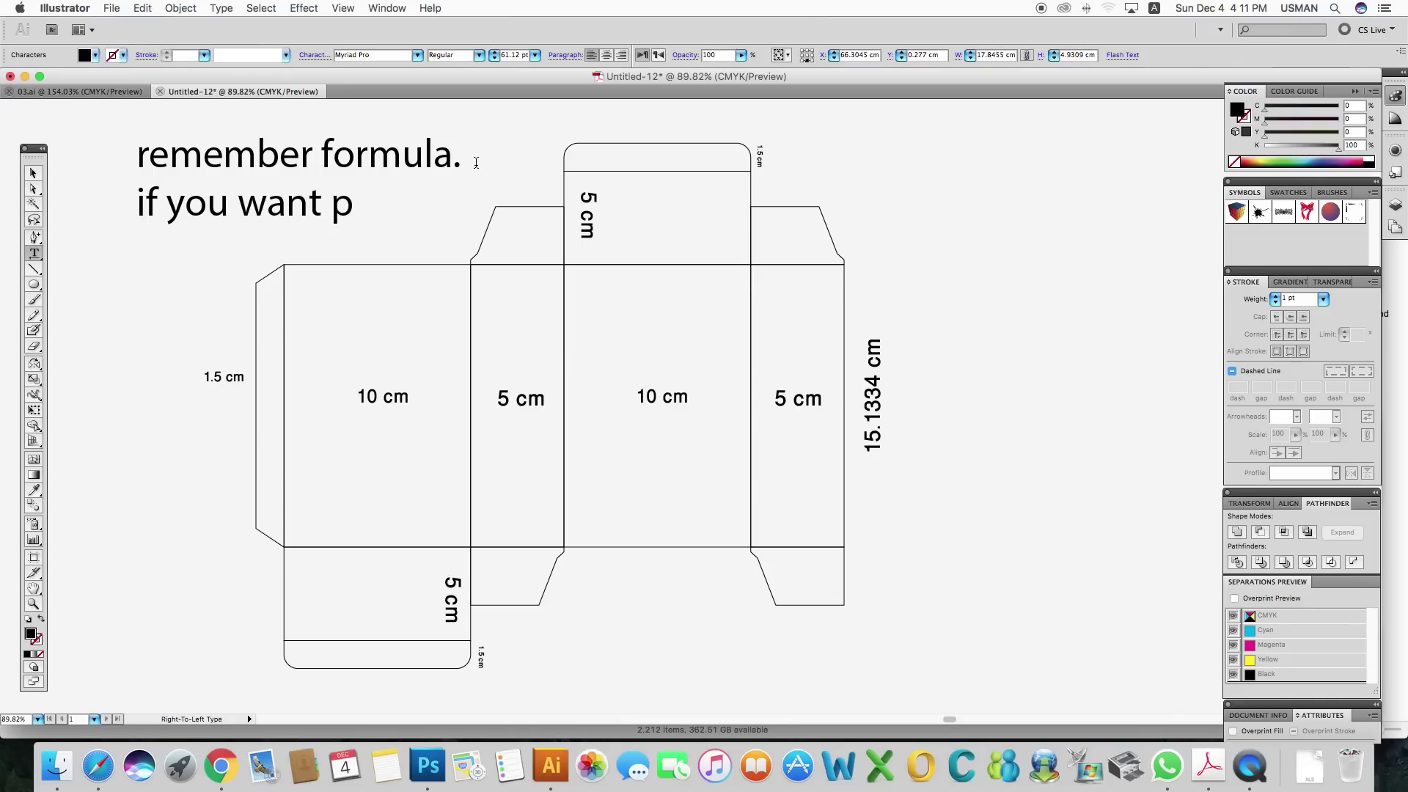
type("rofessio")
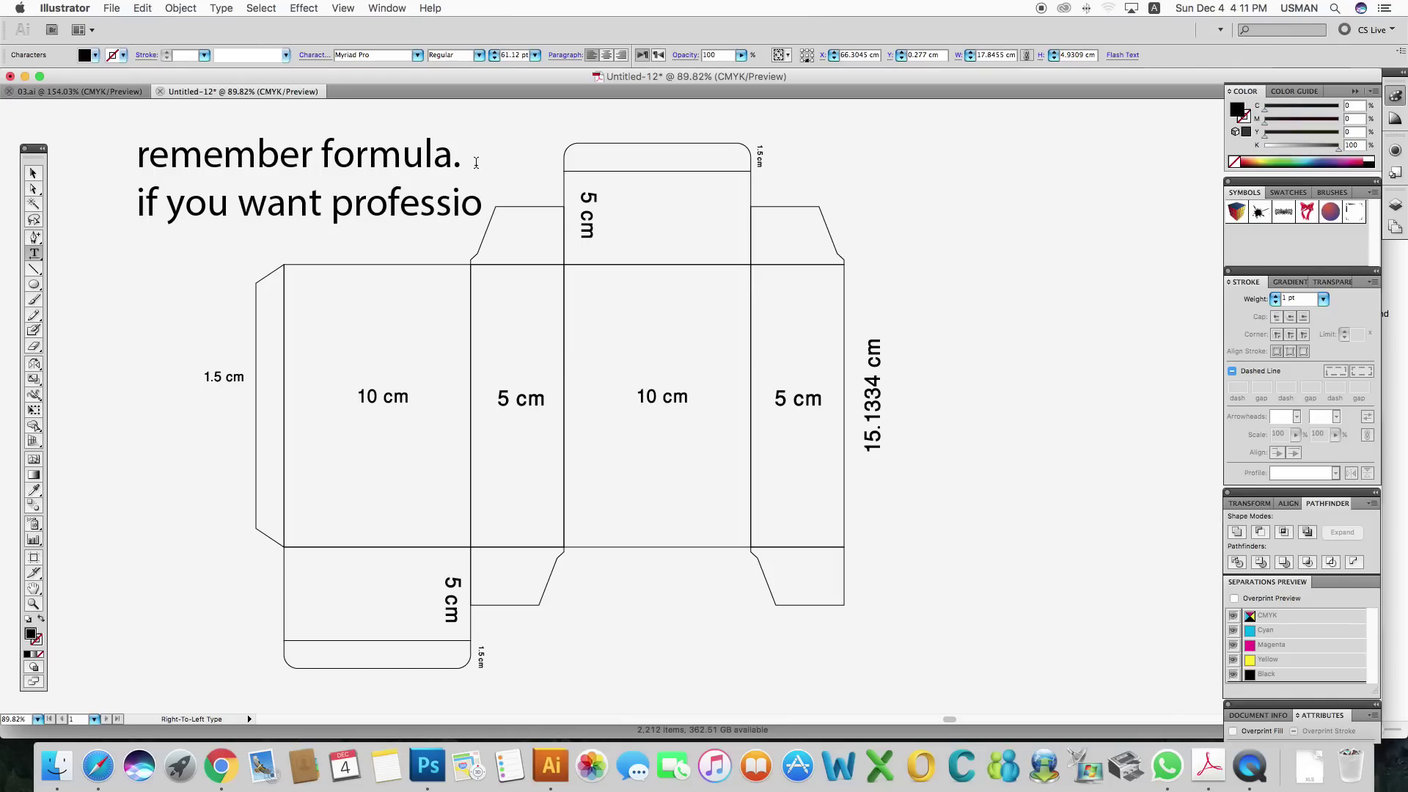
type("nal")
key("Return")
type("key")
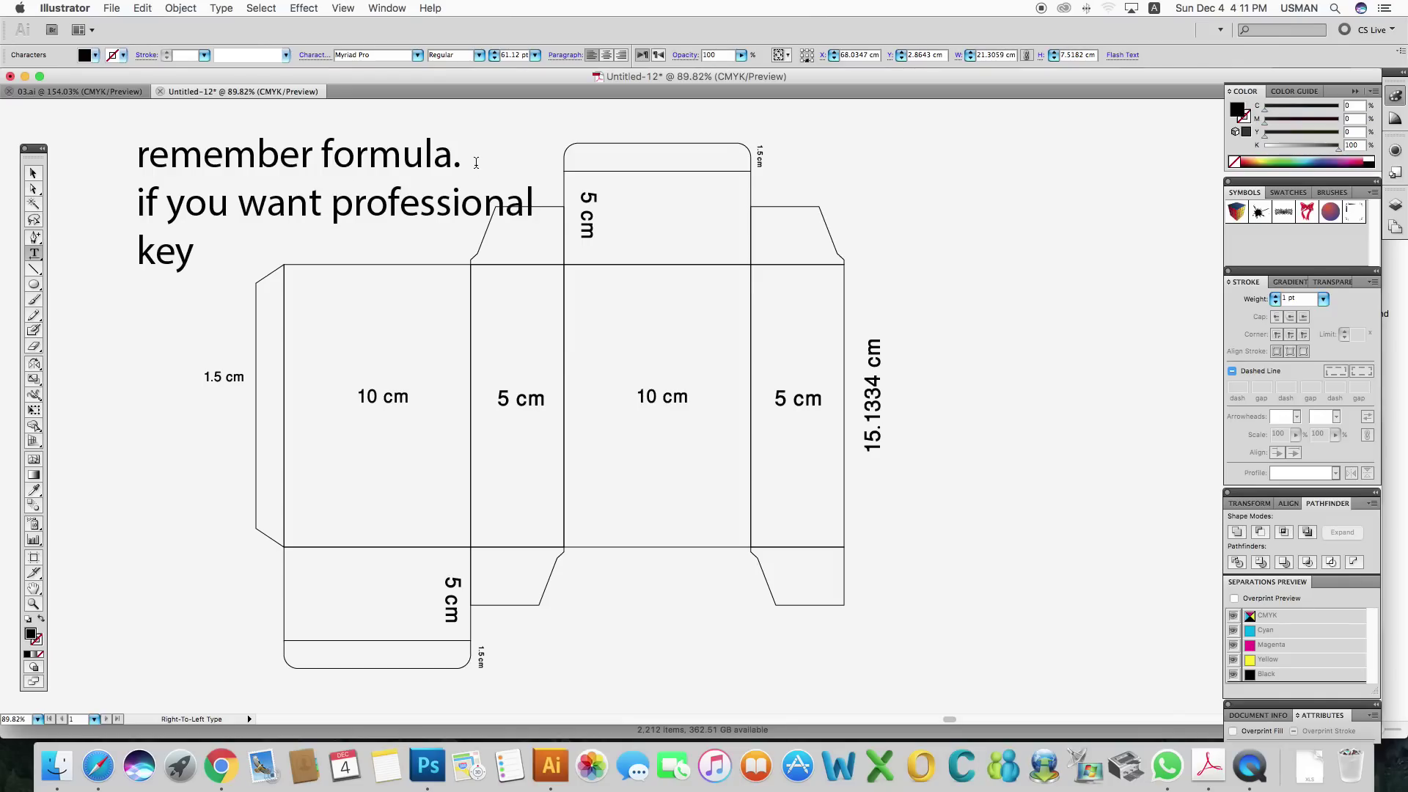
type("line plea")
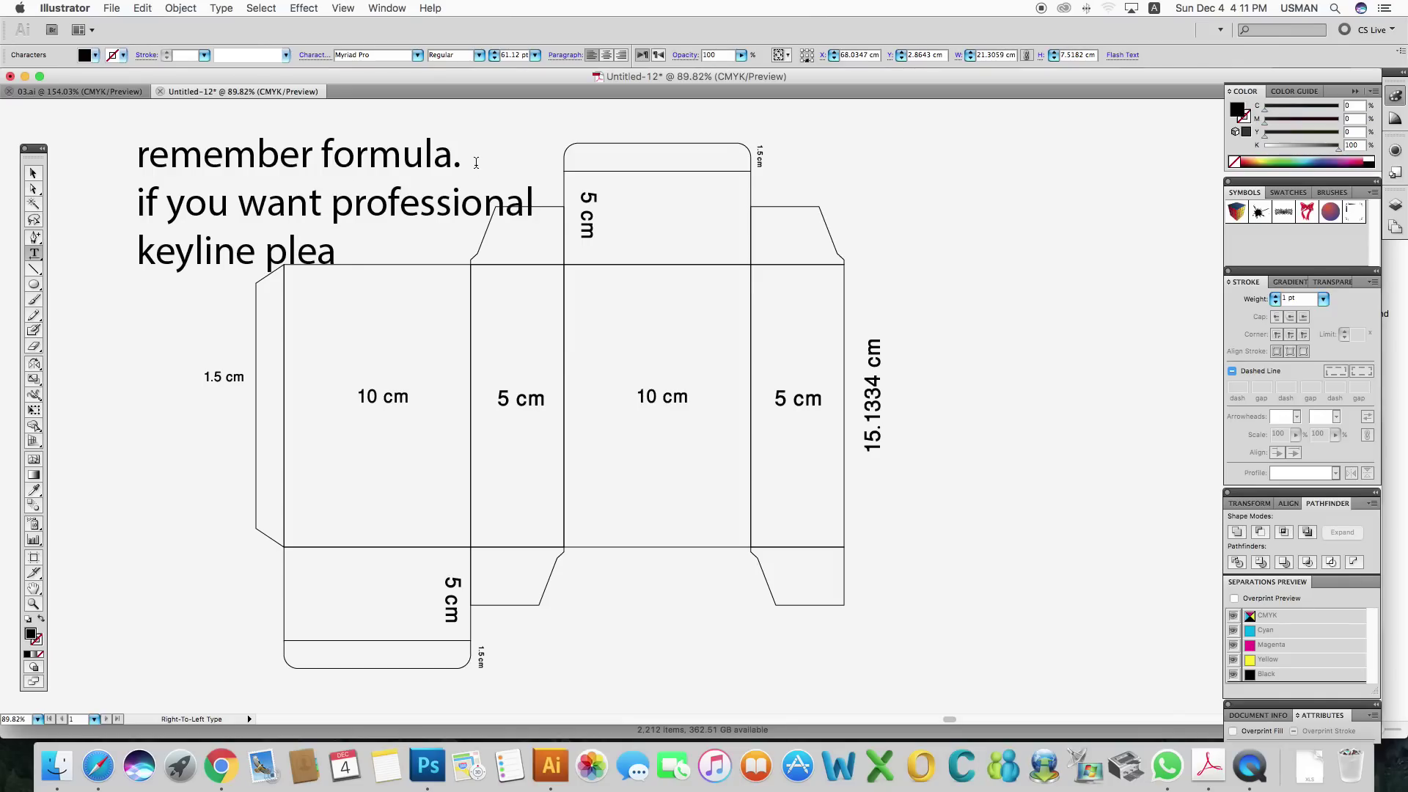
type("se subcr")
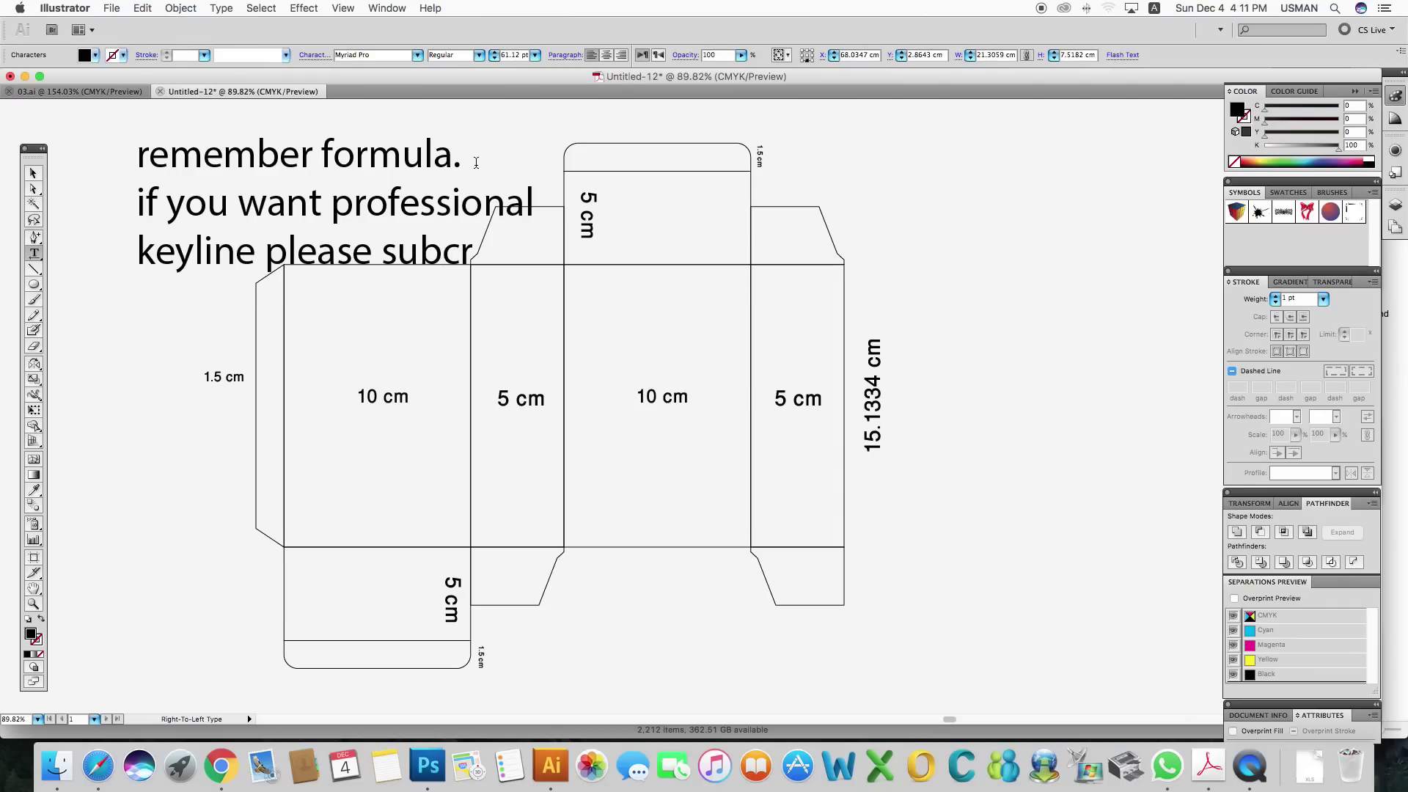
type("ibe my chan")
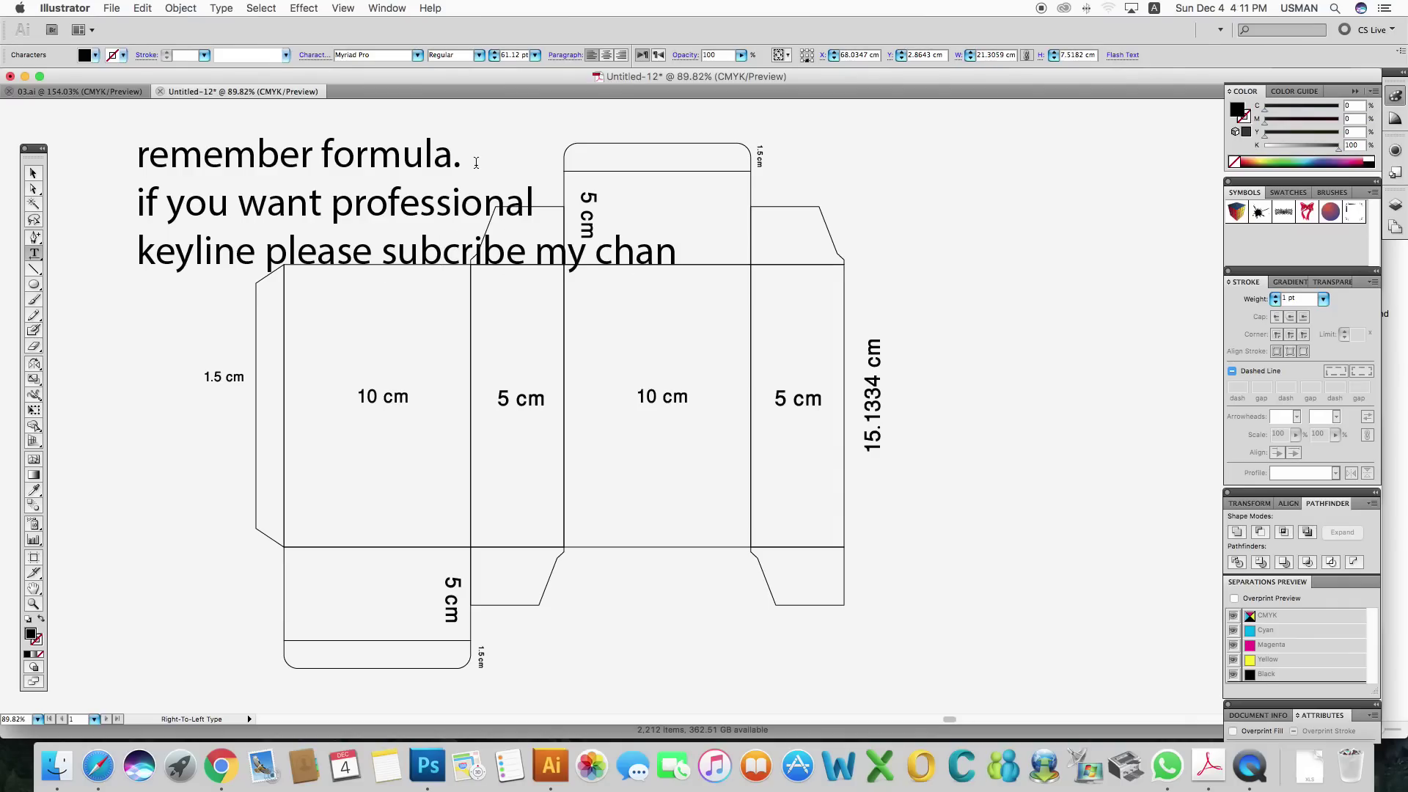
type("nel.")
Step: Shrink the note text and place it at the top-left of the page
left_click(33, 175)
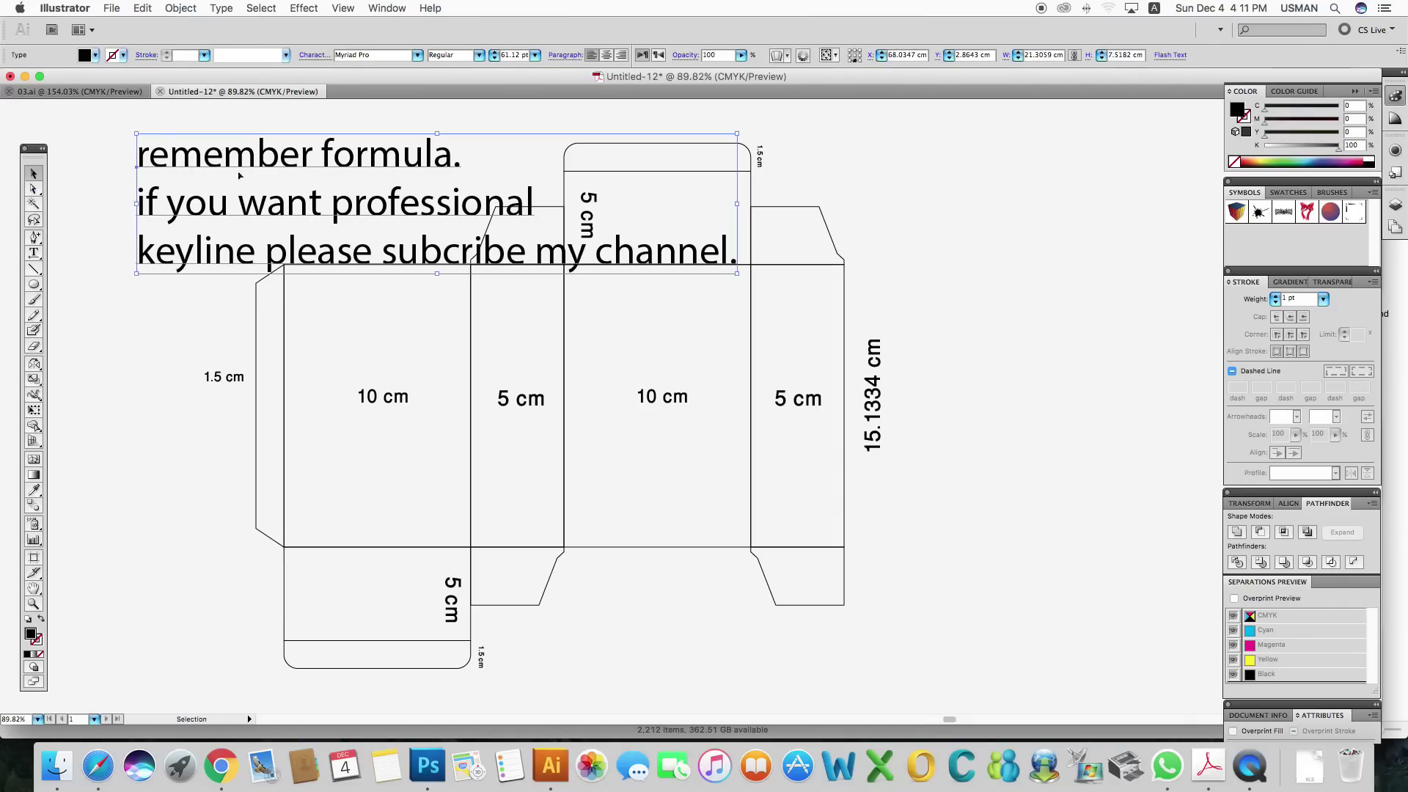
left_click_drag(735, 137, 631, 158)
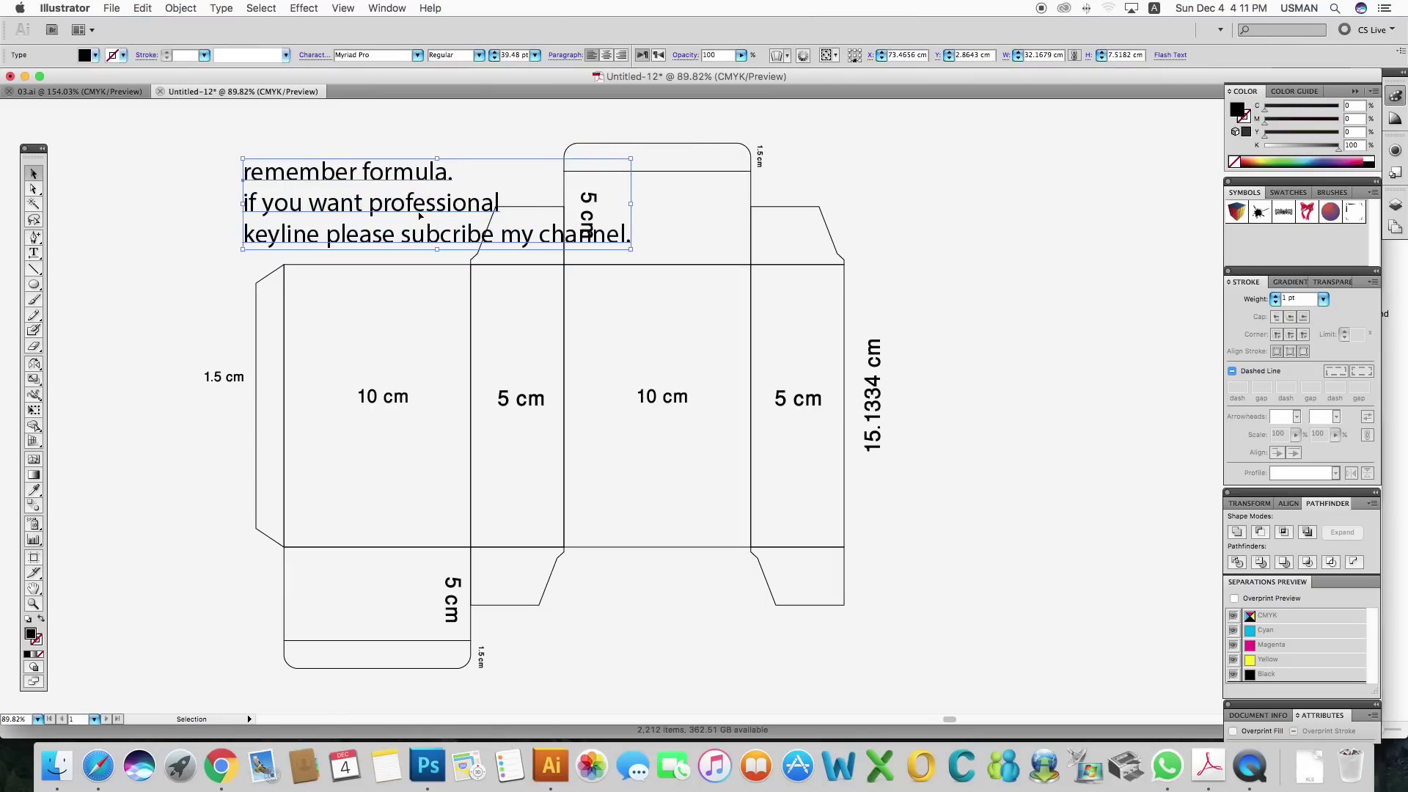
left_click_drag(420, 205, 292, 201)
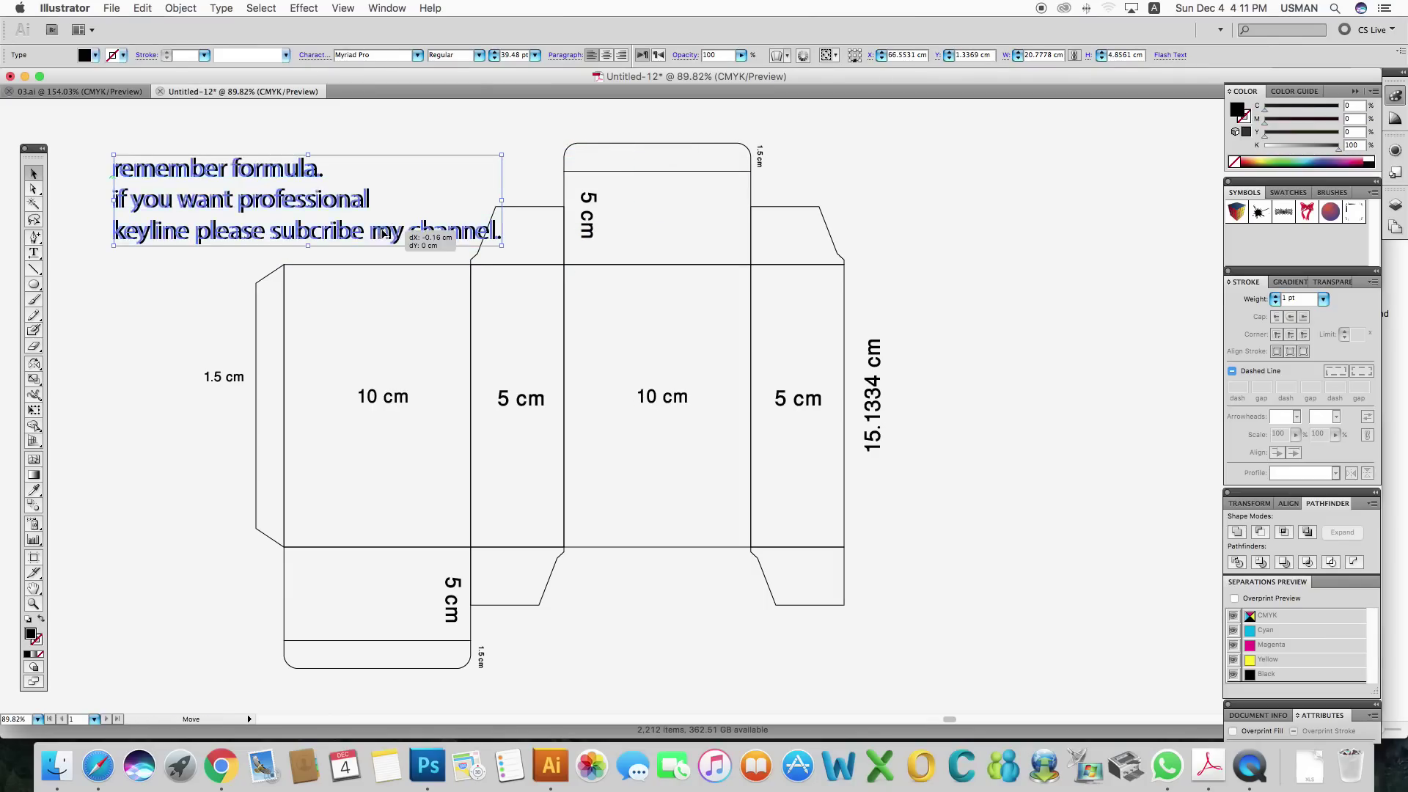
left_click_drag(506, 196, 475, 196)
left_click(523, 244)
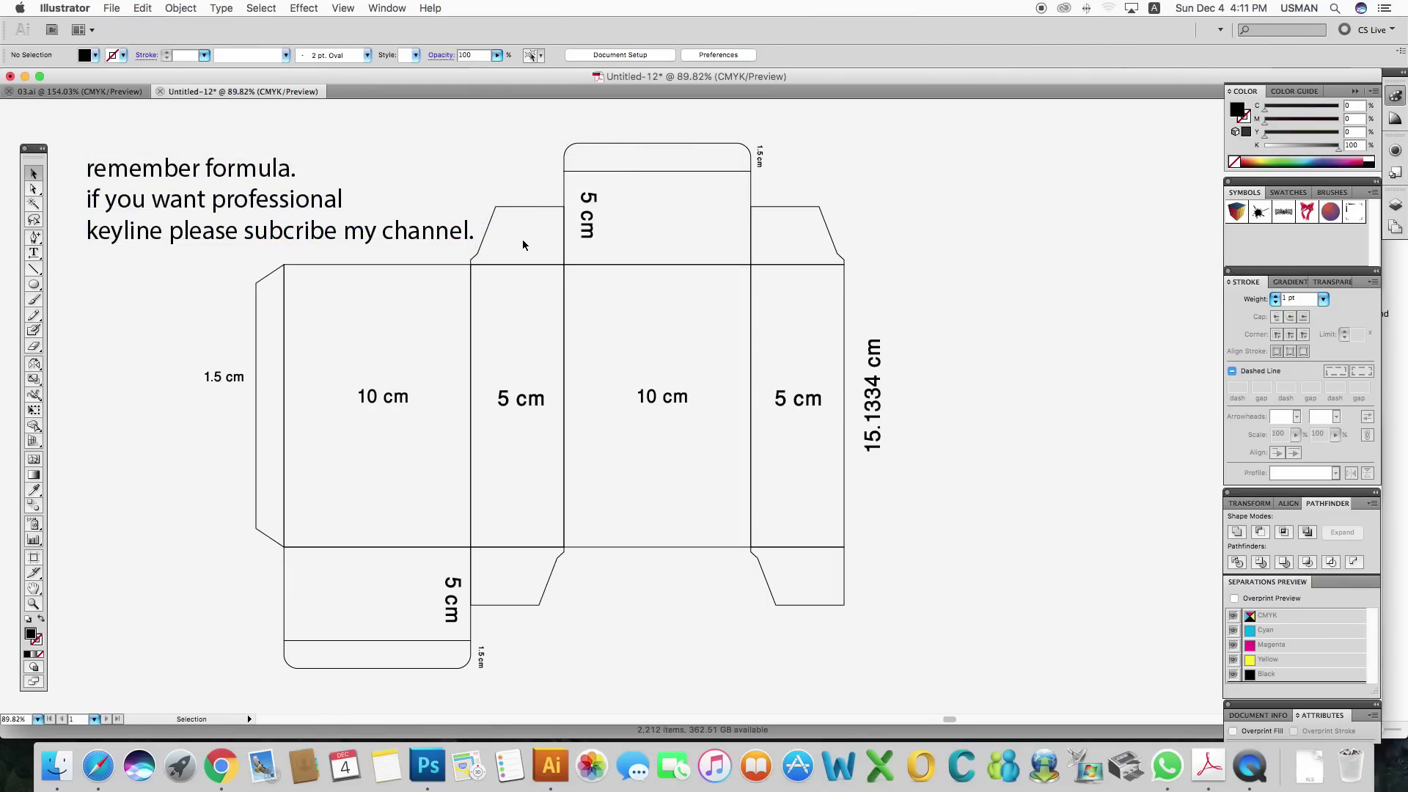
Step: Delete the note and add a 'thanks' heading above the dieline, enlarged to 114 pt
left_click(452, 243)
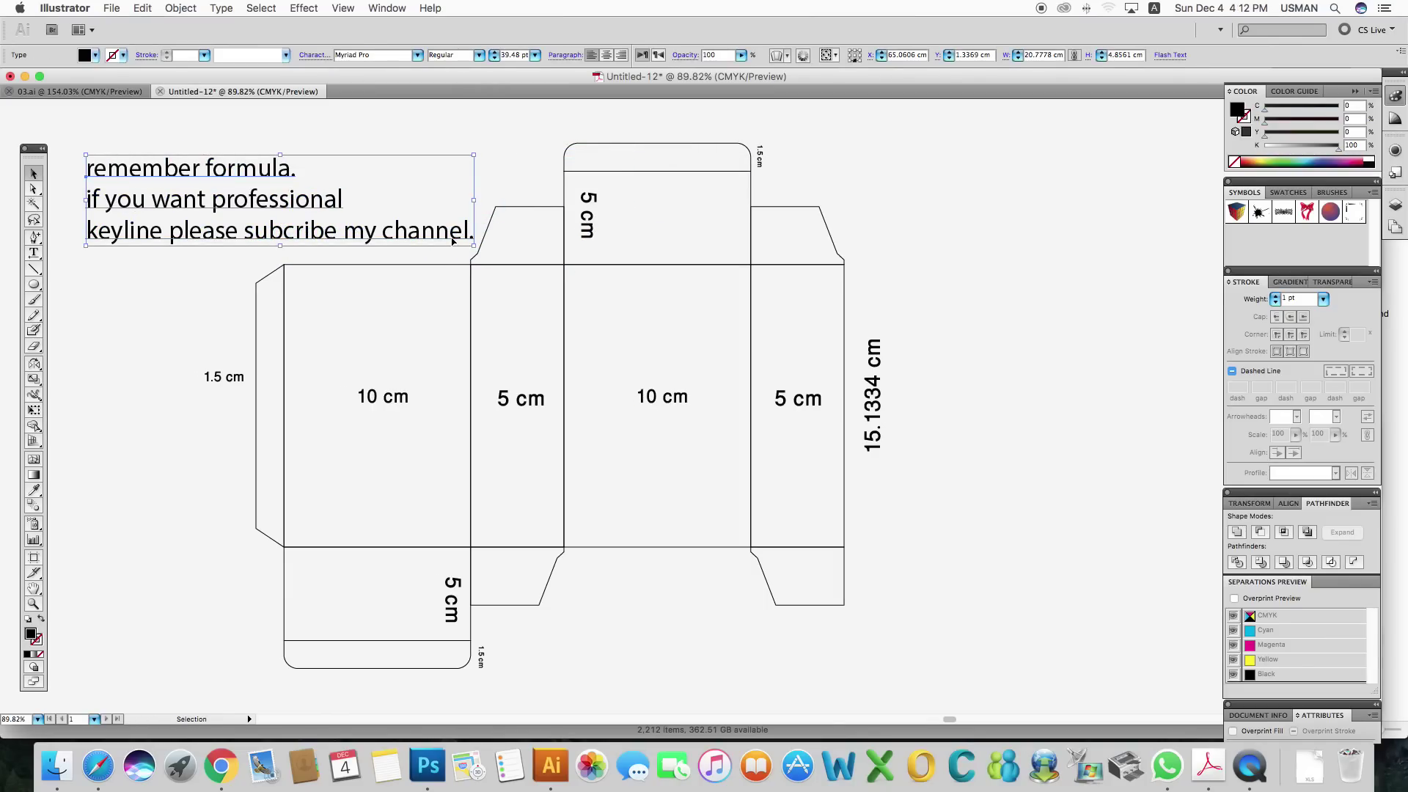
key("Delete")
key("t")
left_click(300, 192)
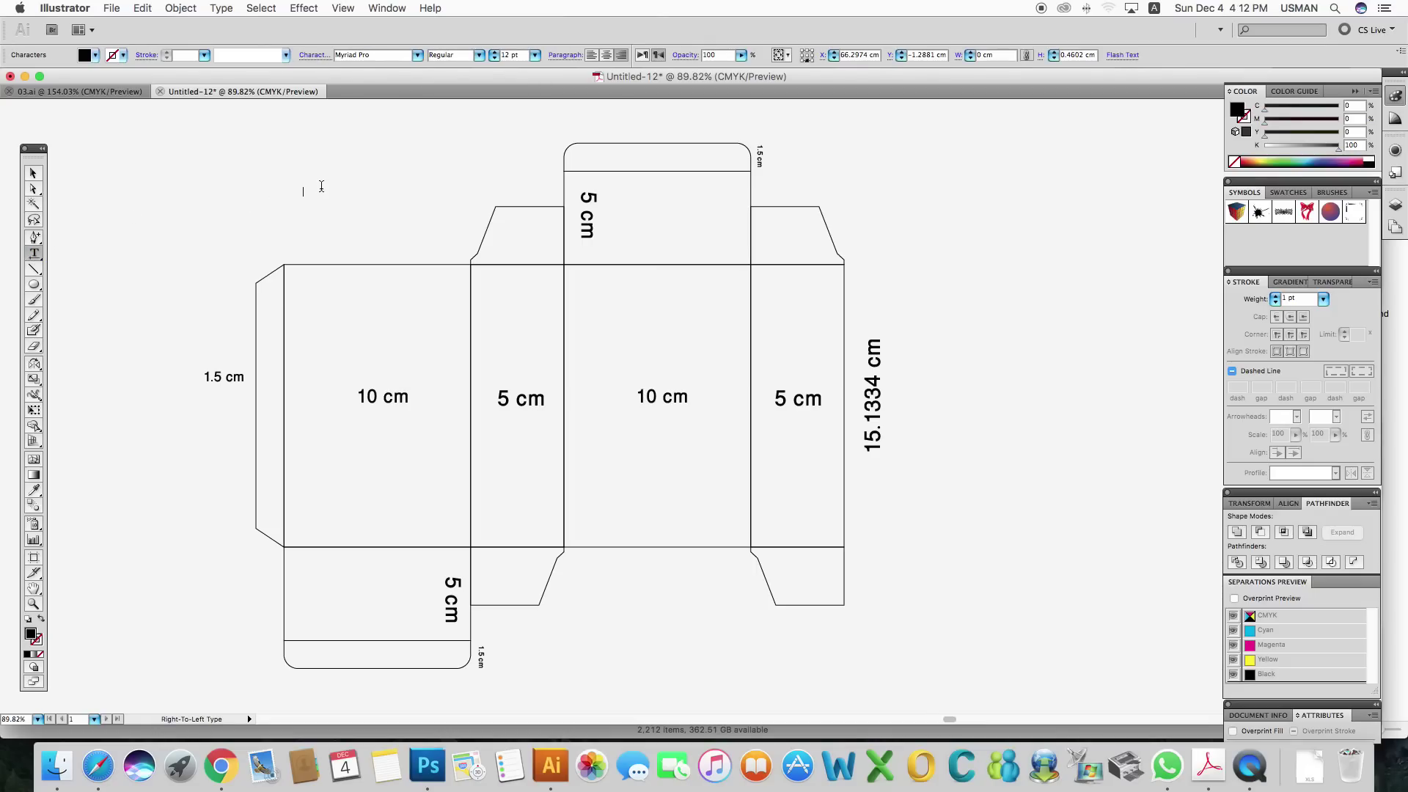
type("thanks")
left_click(32, 173)
left_click_drag(305, 192, 439, 192)
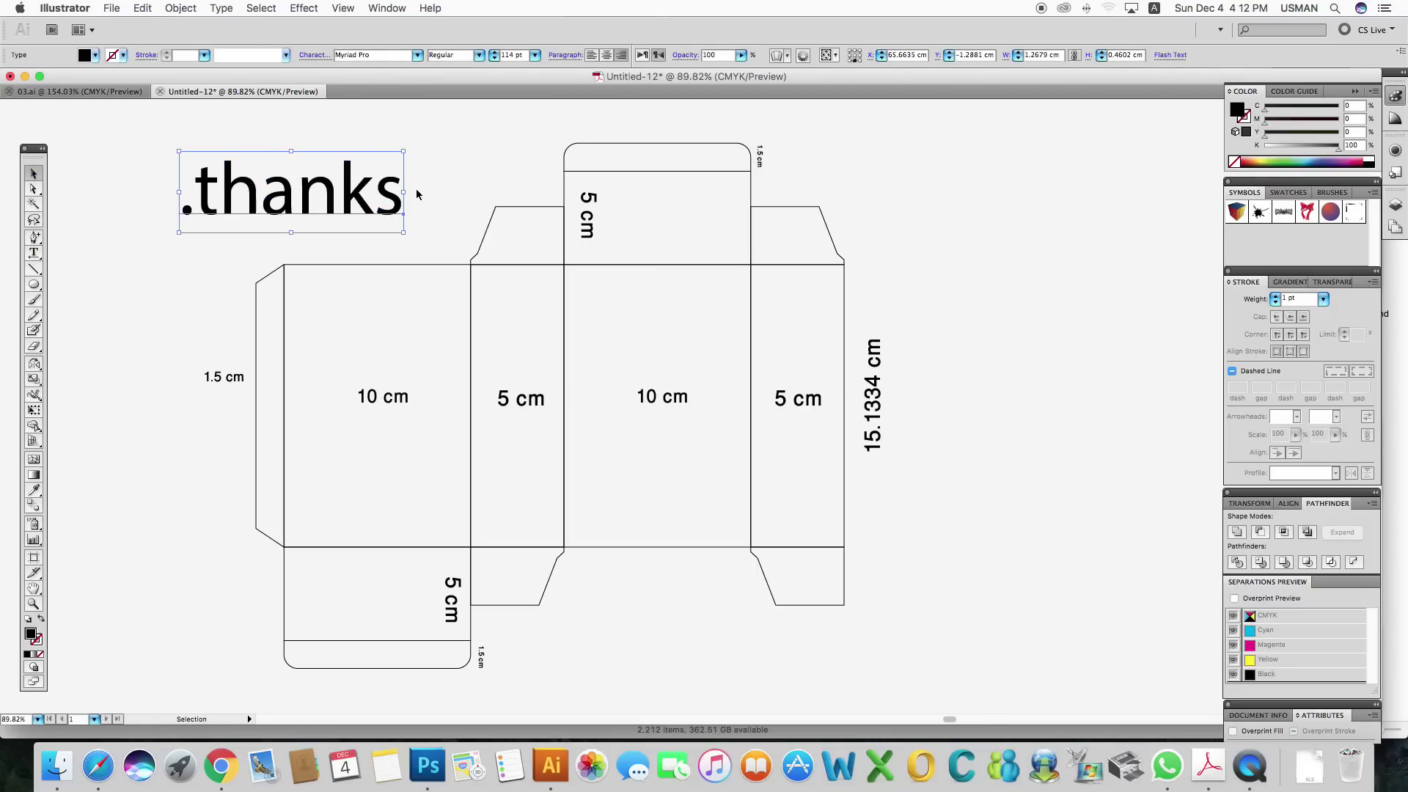